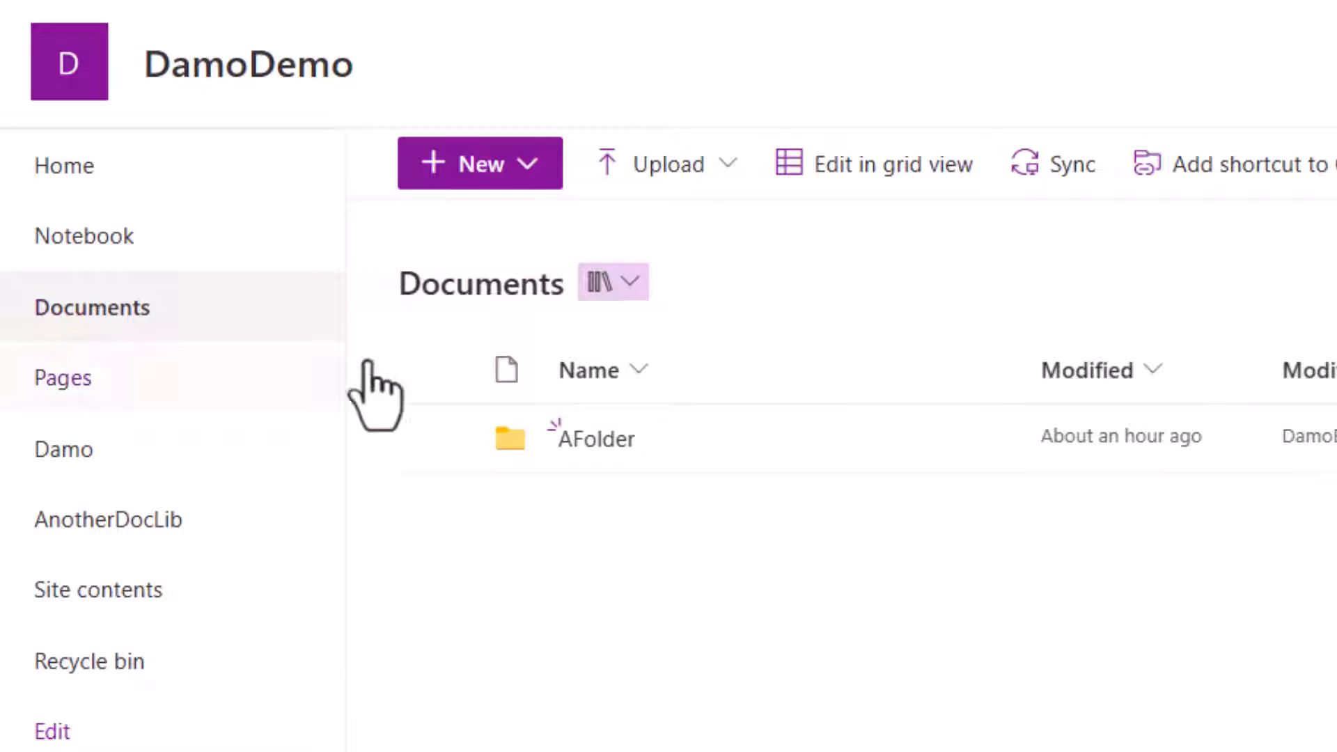
# Check AFolder in the Documents library, and open Book.xlsx from AFolder in the AnotherDocLib library.
pyautogui.click(603, 446)
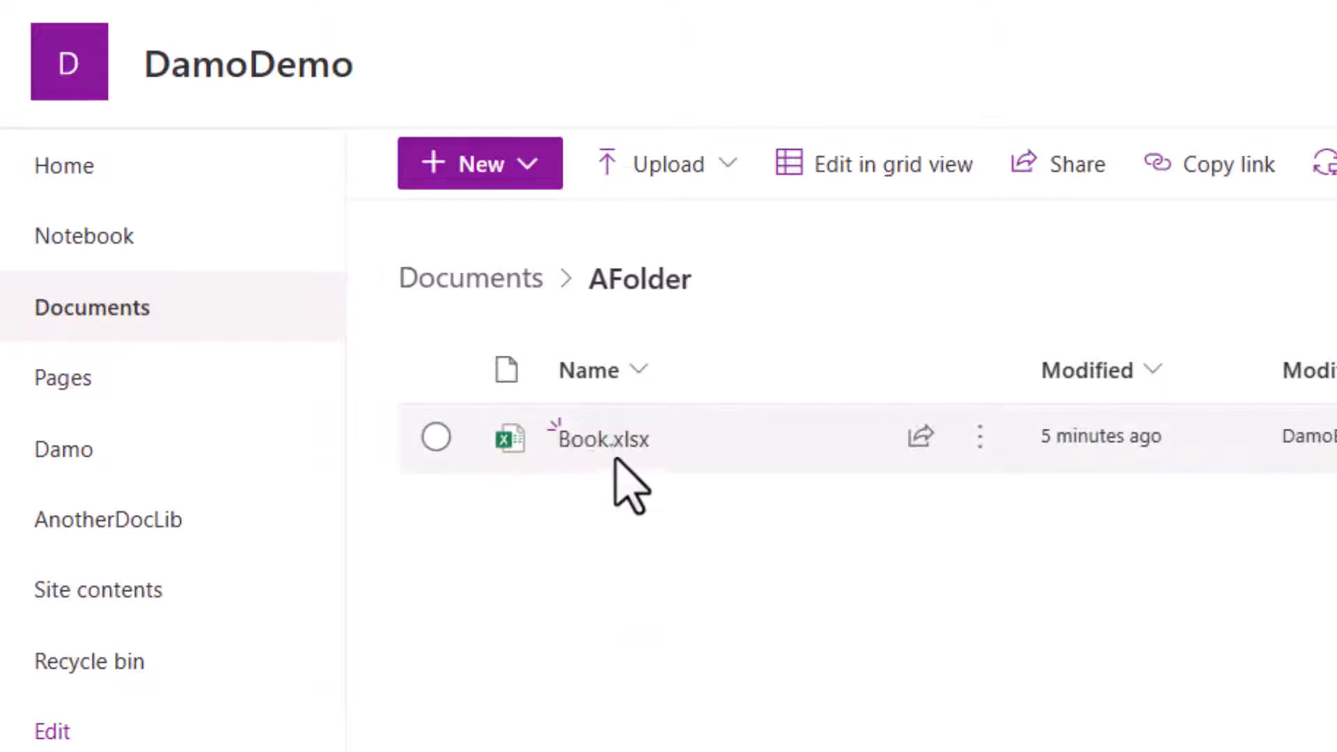
pyautogui.moveTo(598, 443)
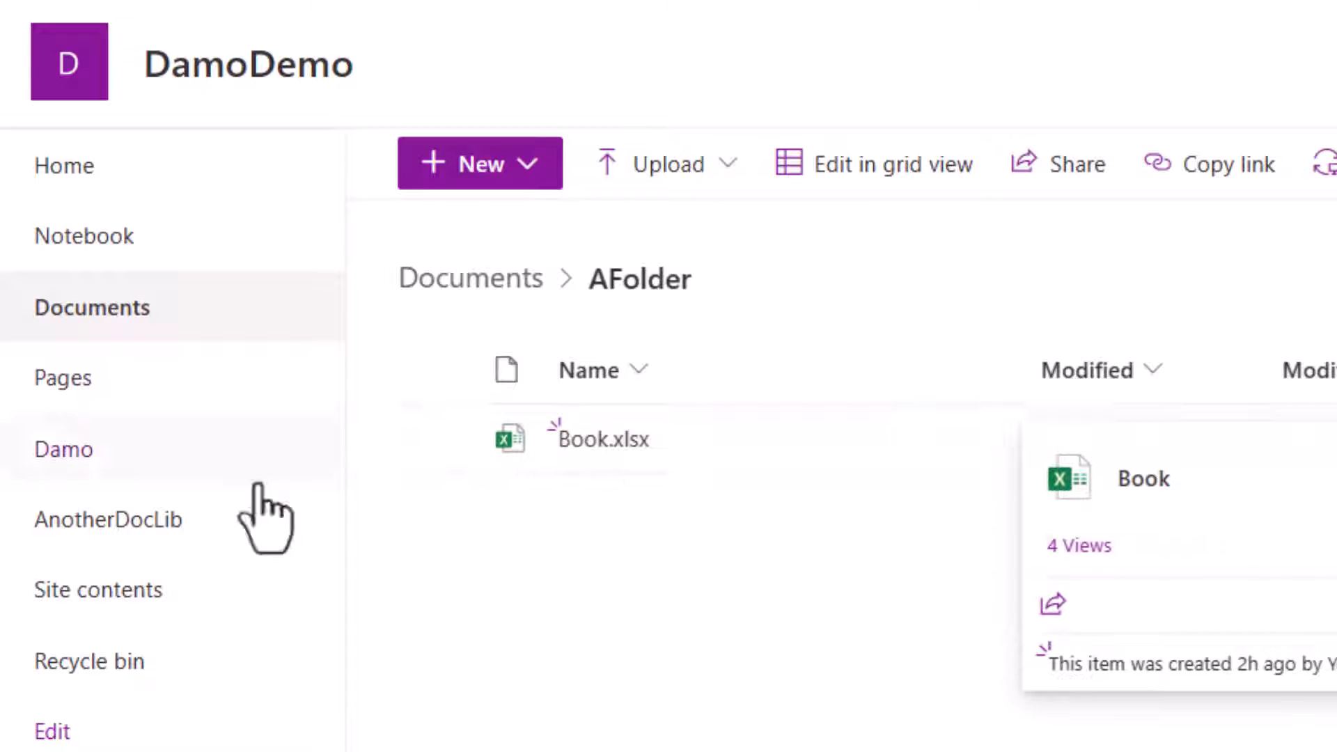
pyautogui.click(127, 524)
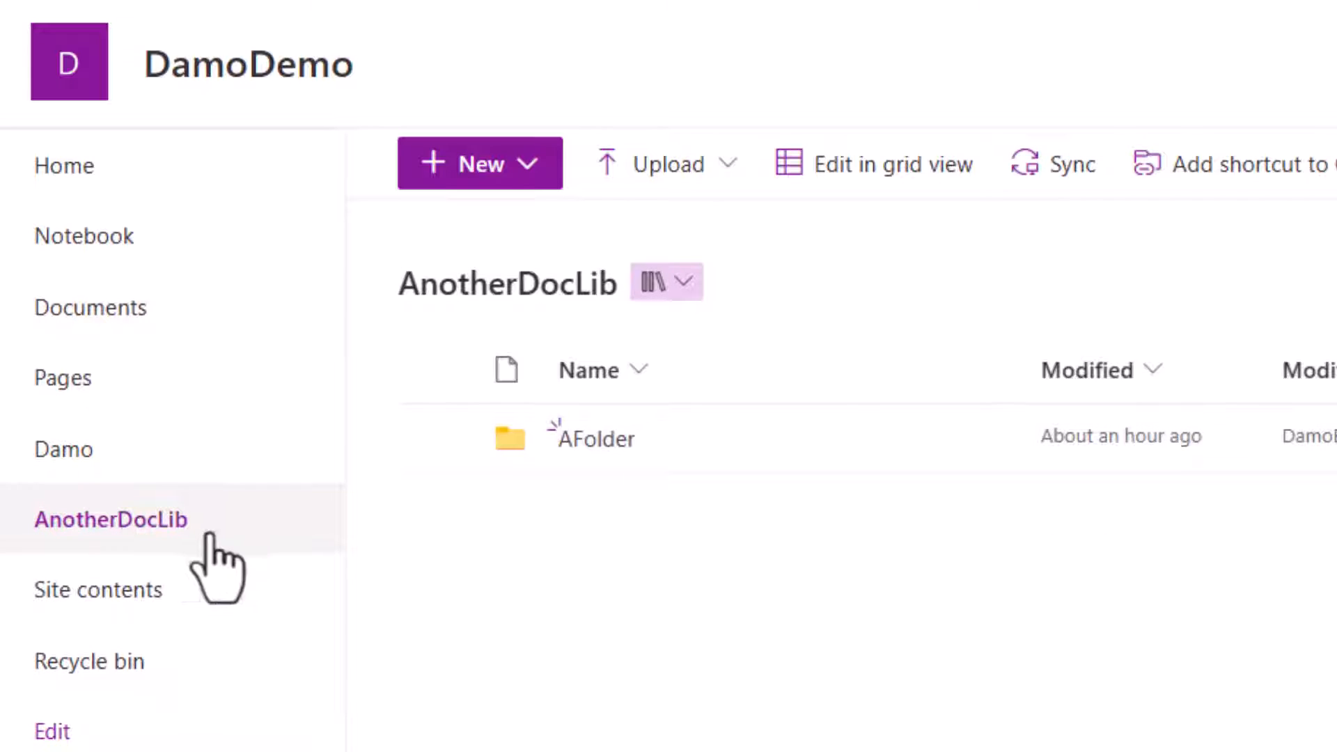
pyautogui.click(608, 443)
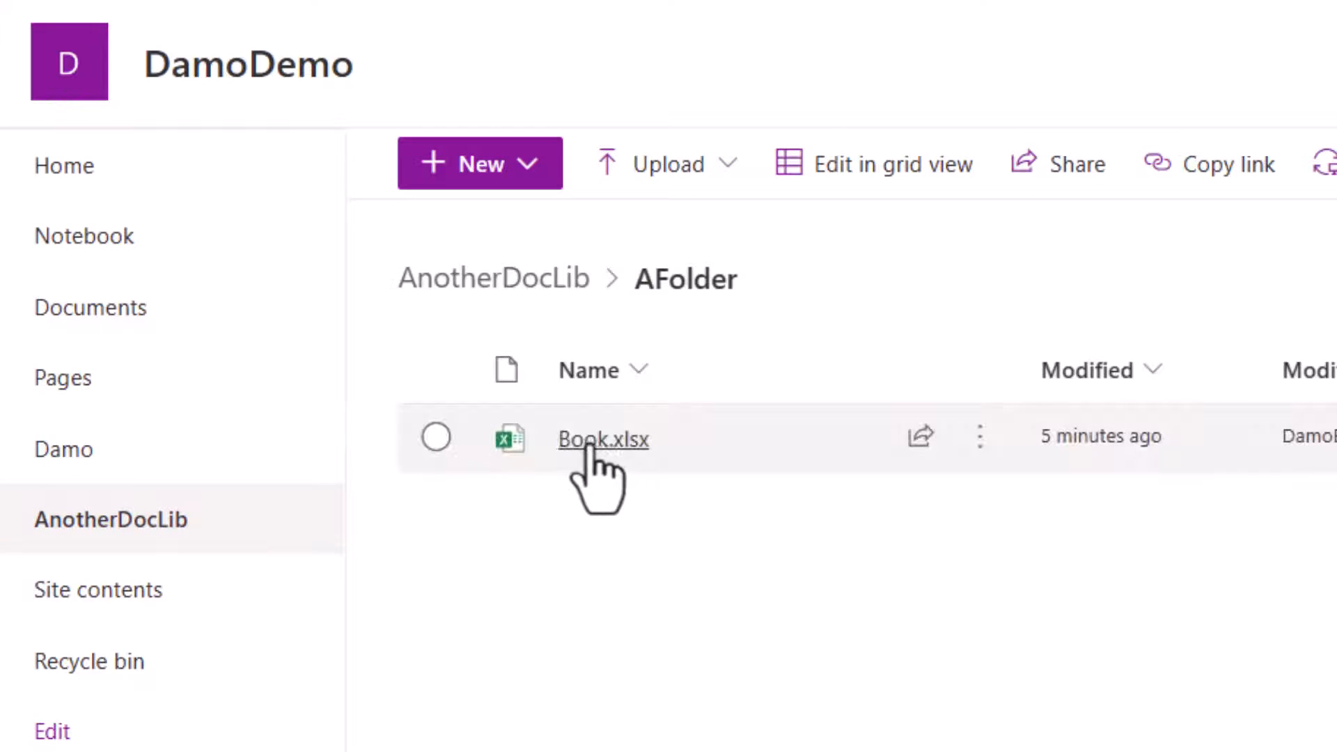
pyautogui.click(598, 440)
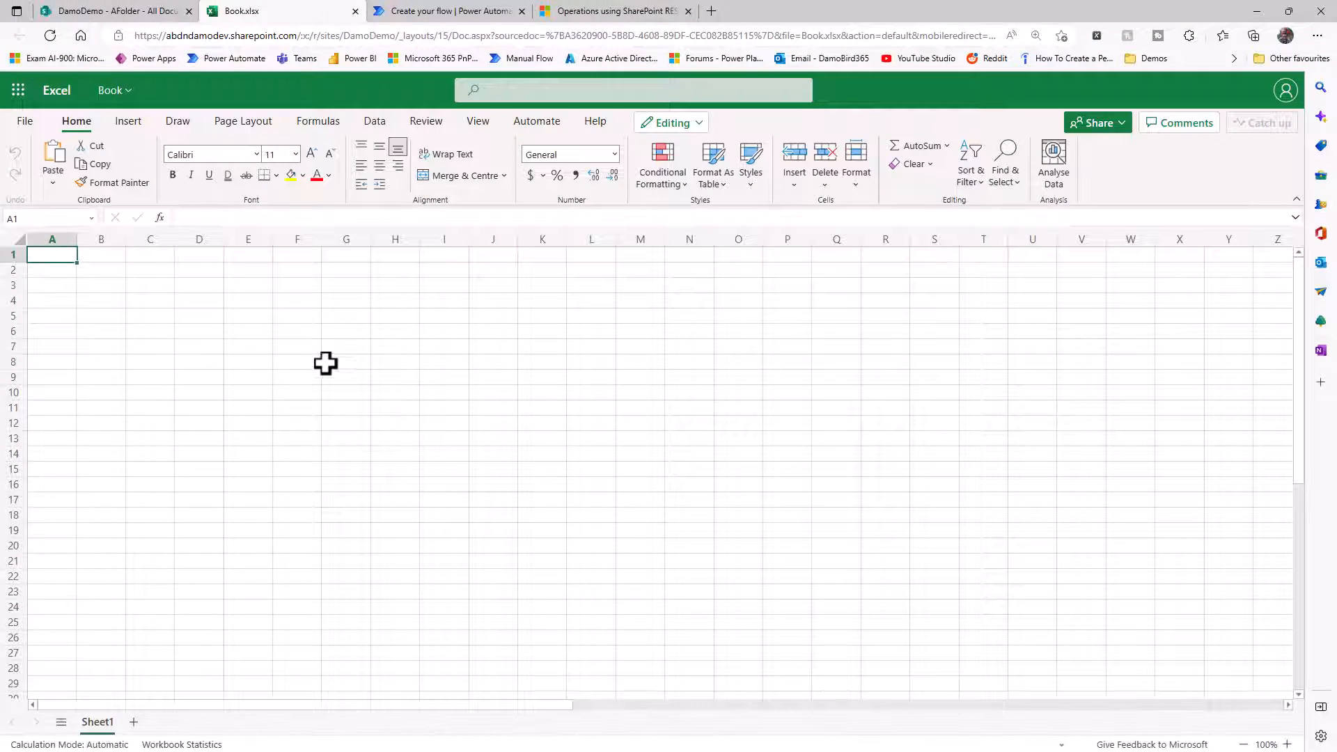
# Open the Office Script AScriptToRun for editing in the Code Editor.
pyautogui.click(542, 124)
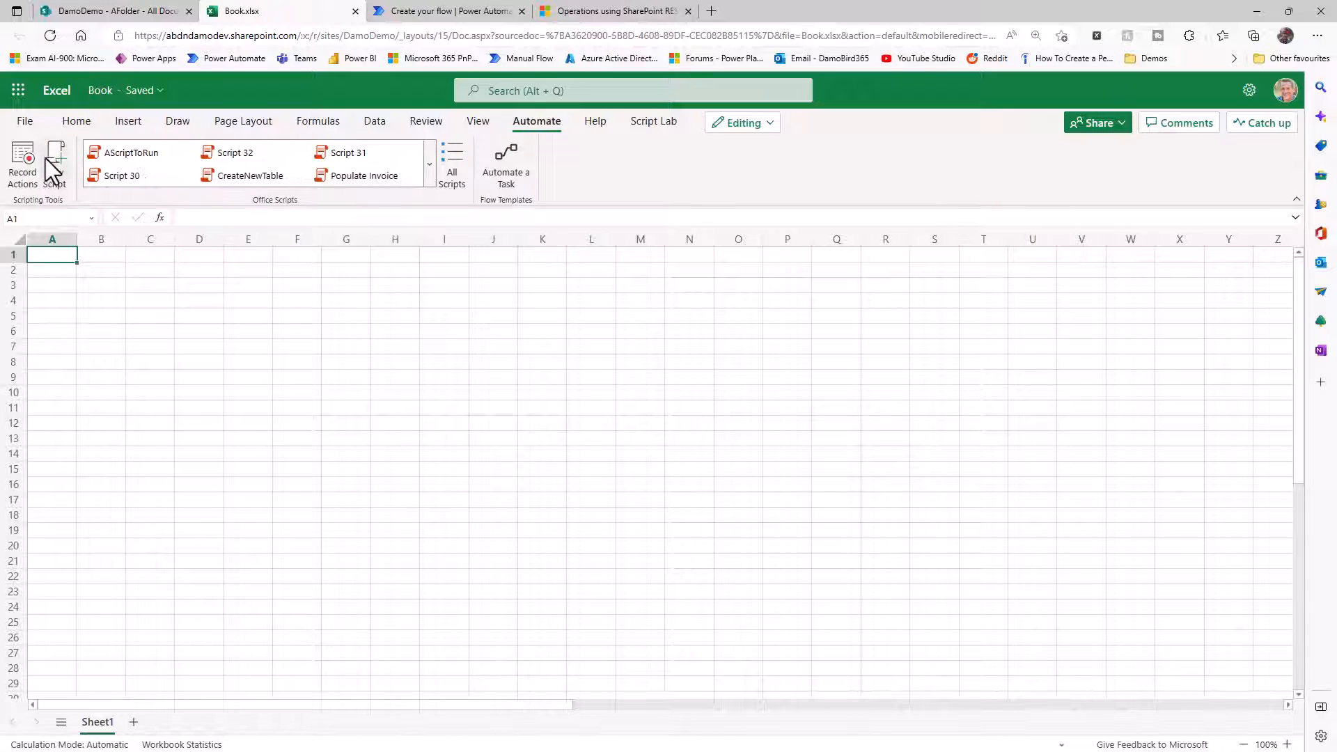
pyautogui.click(149, 153)
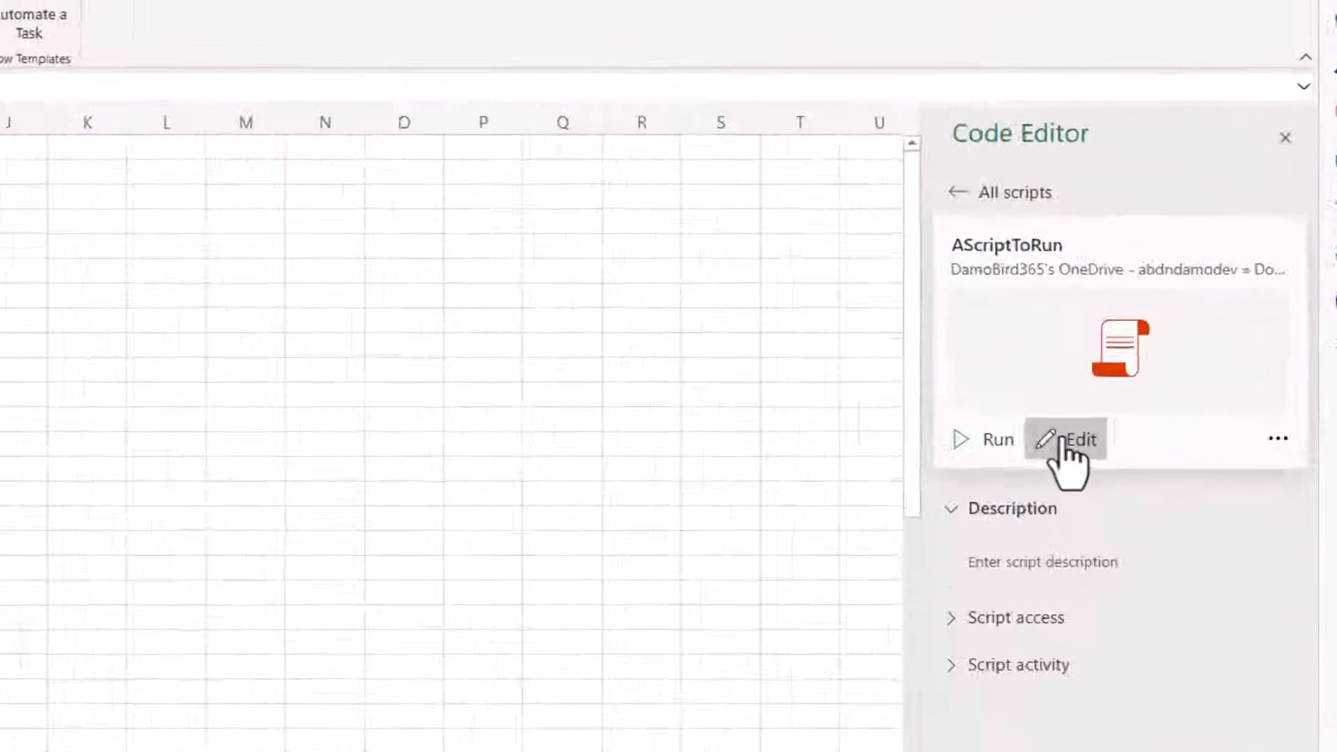
pyautogui.click(1149, 438)
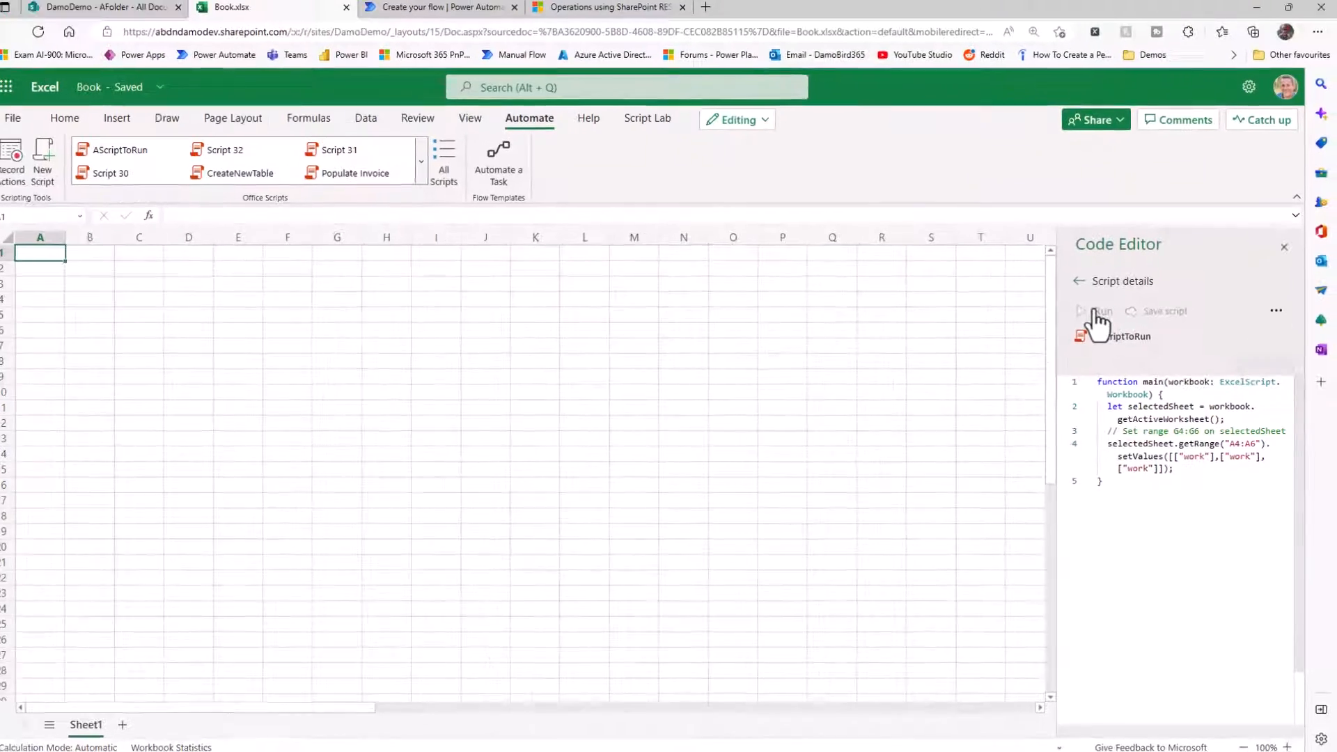
# Test-run AScriptToRun on the sheet and clear the cells it filled.
pyautogui.click(898, 186)
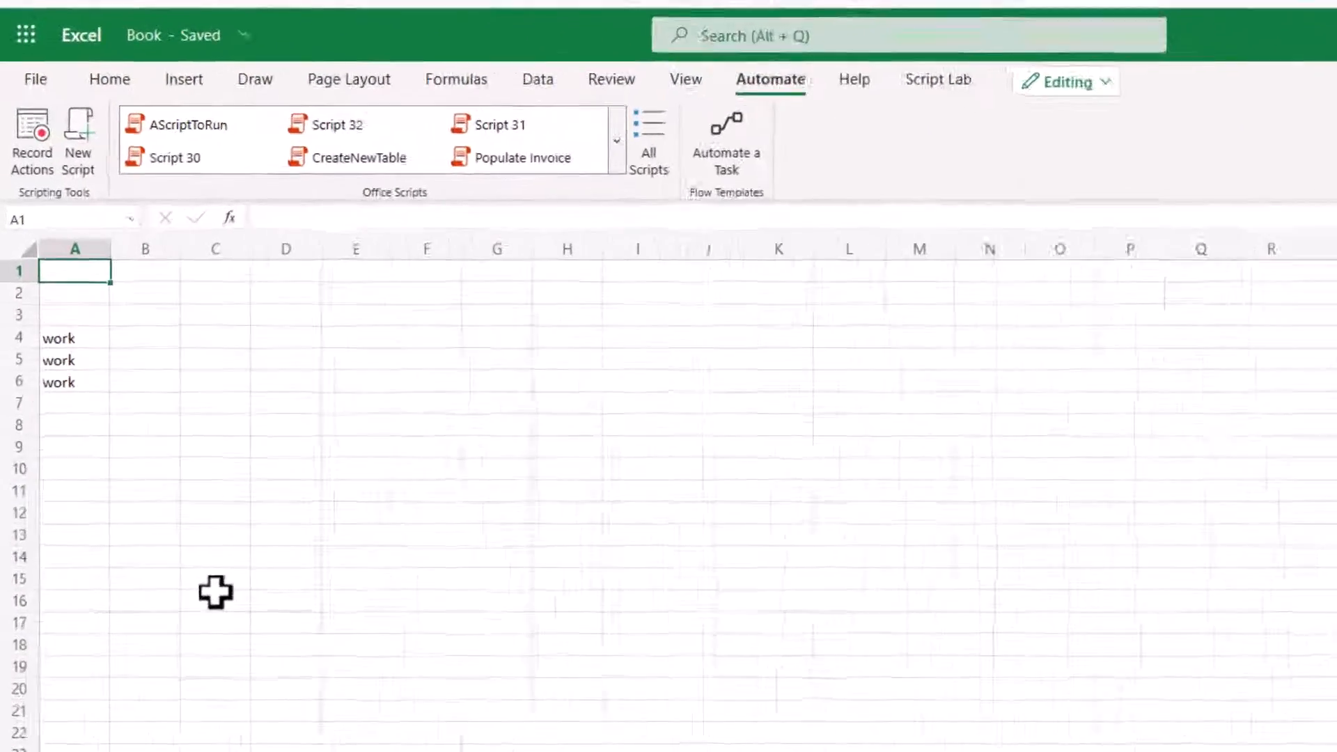
pyautogui.moveTo(149, 480); pyautogui.dragTo(14, 300)
pyautogui.moveTo(26, 381); pyautogui.dragTo(17, 325)
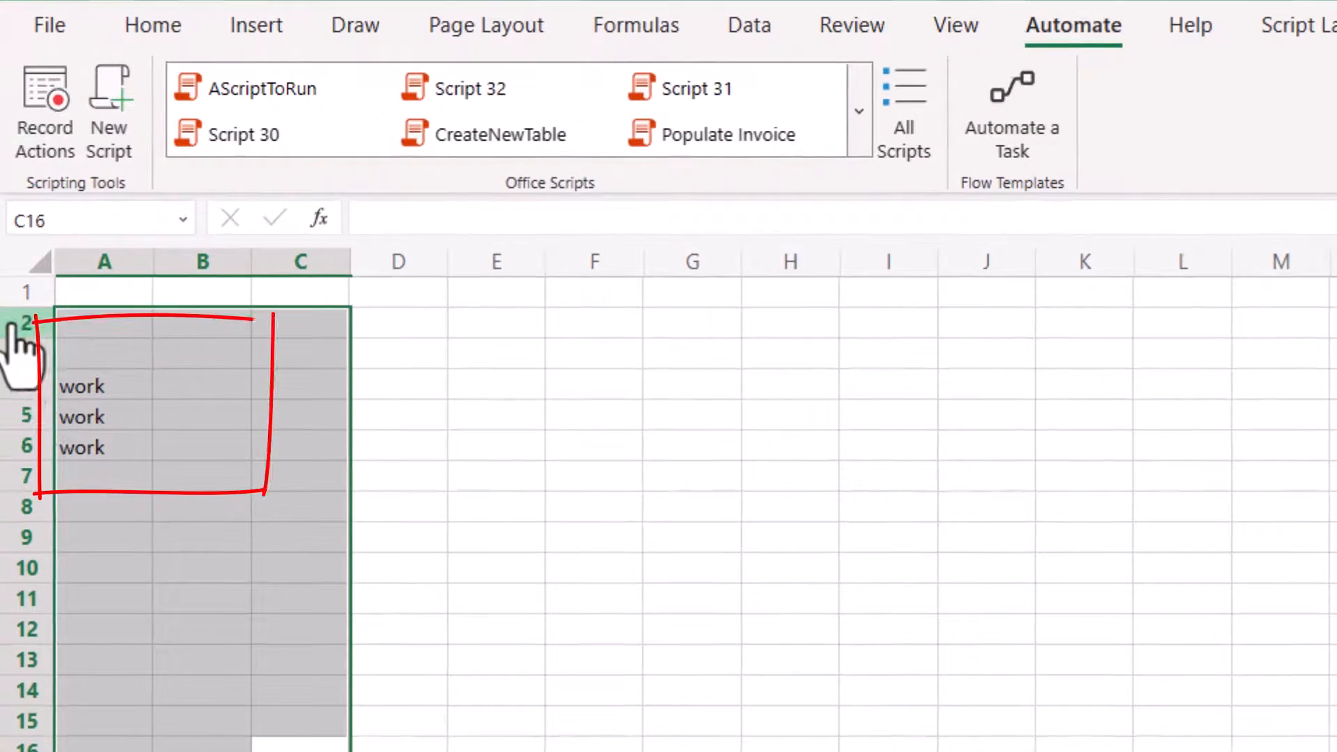
pyautogui.press('Delete')
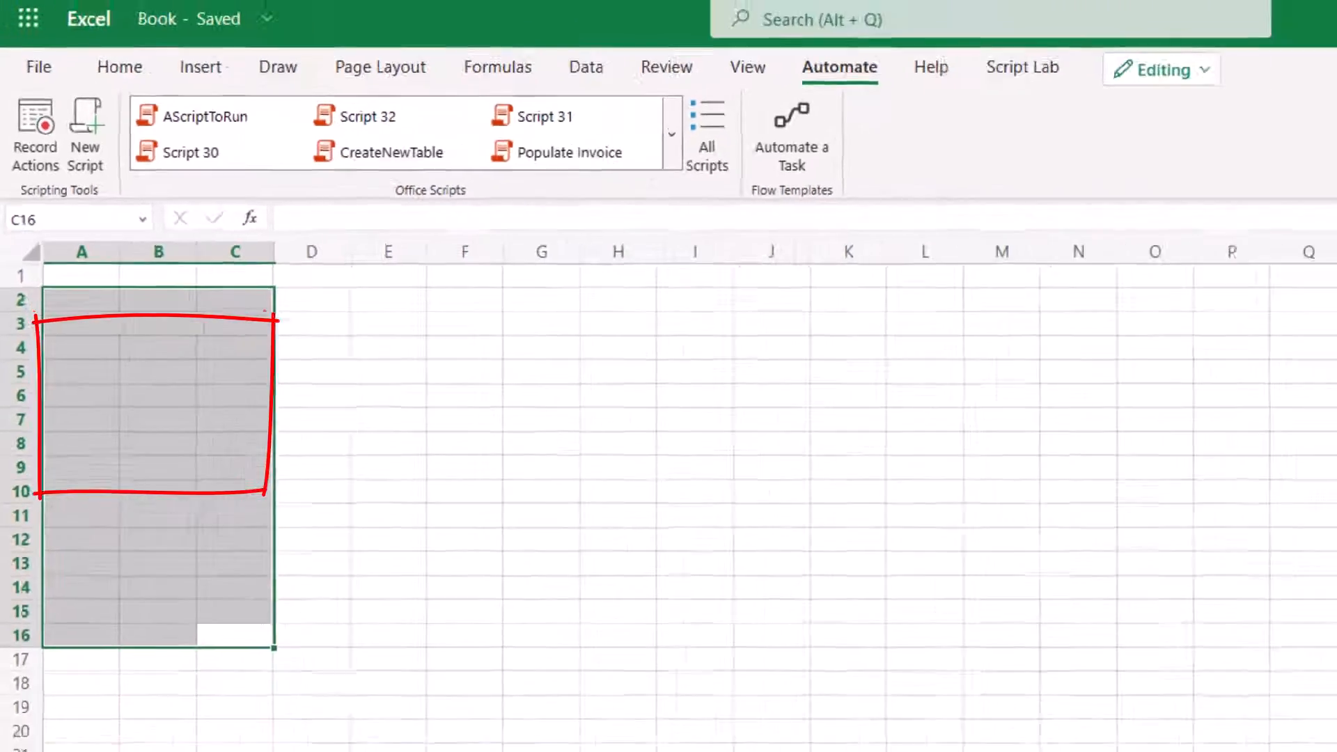
# Replace the first two setValues entries in the script with "Merry" and "Christmas".
pyautogui.doubleClick(1198, 432)
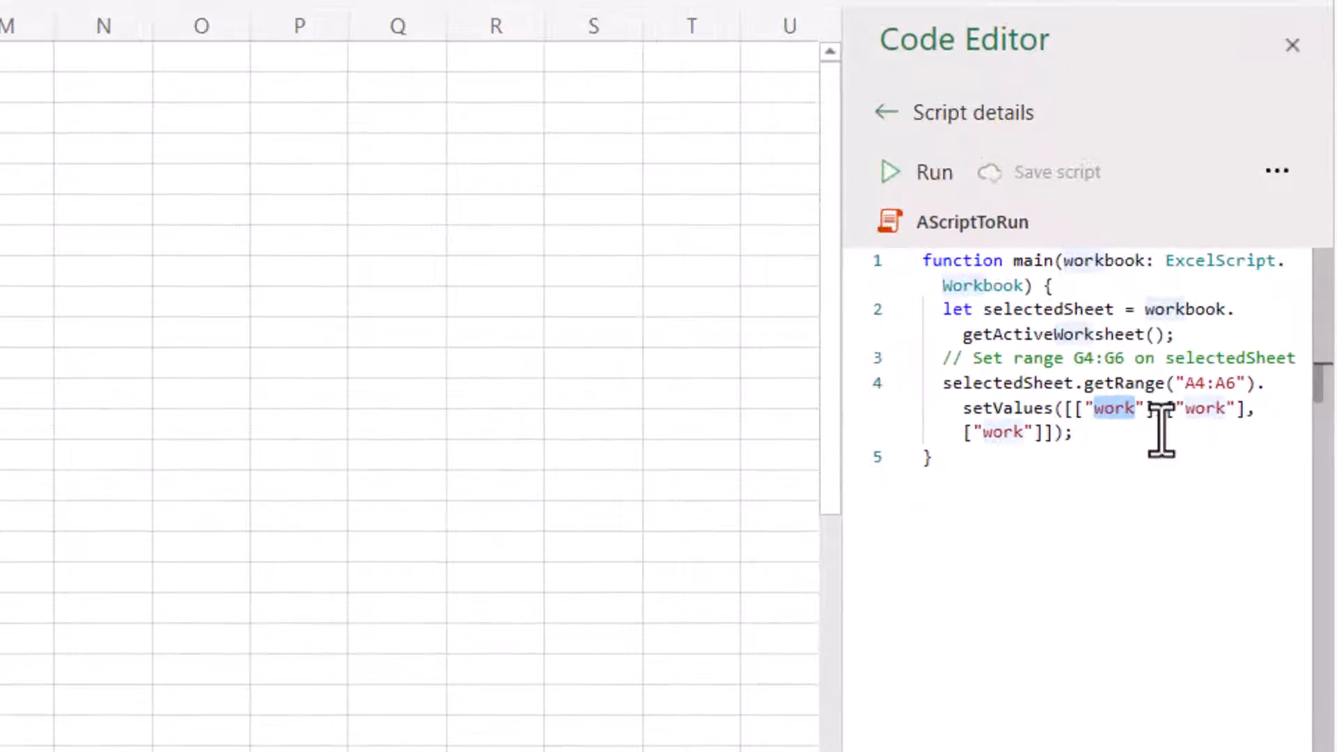
pyautogui.write('Merry')
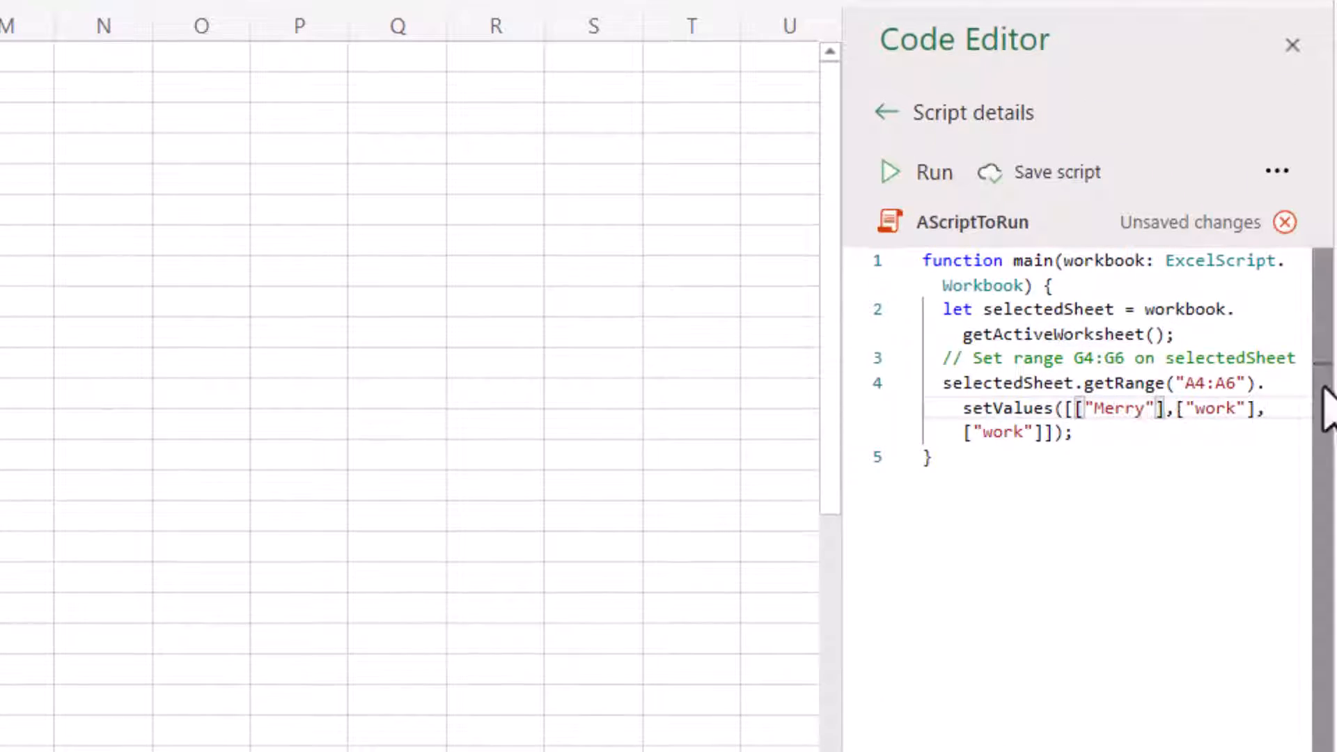
pyautogui.moveTo(1244, 417); pyautogui.dragTo(1198, 417)
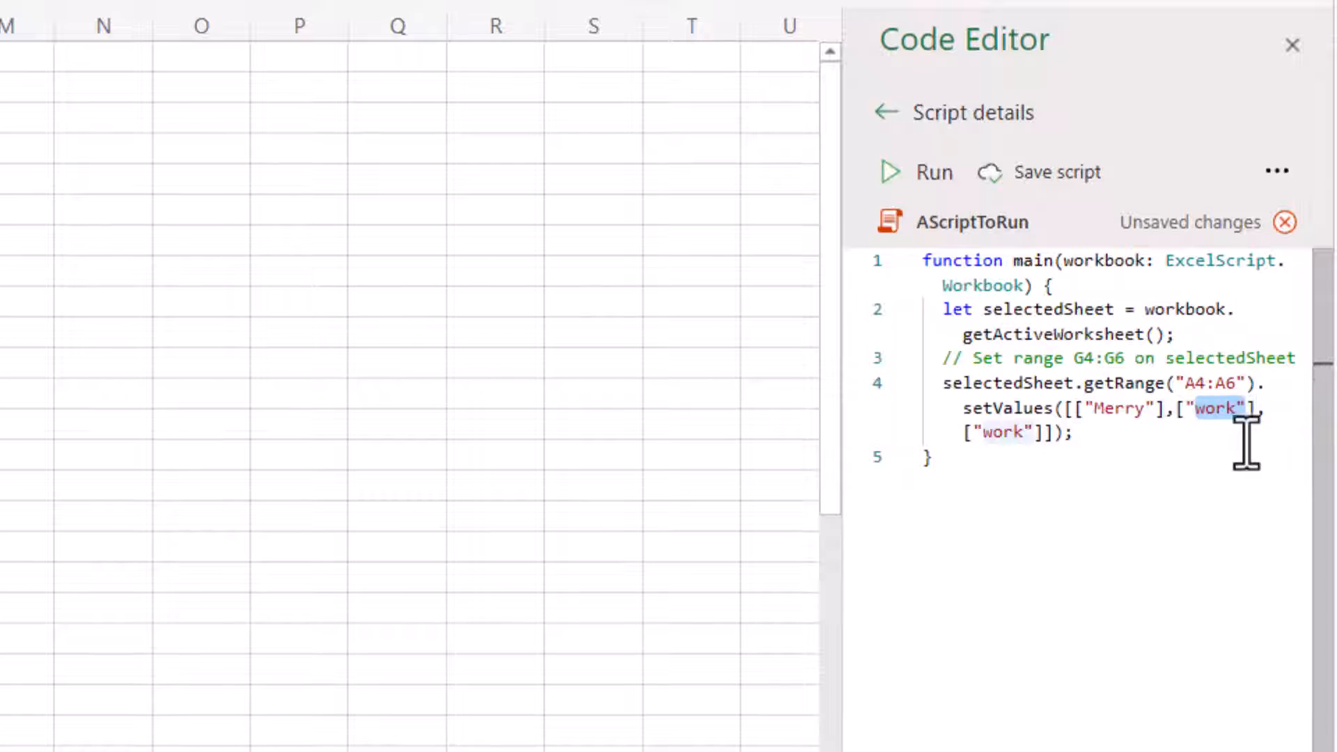
pyautogui.write('Christ')
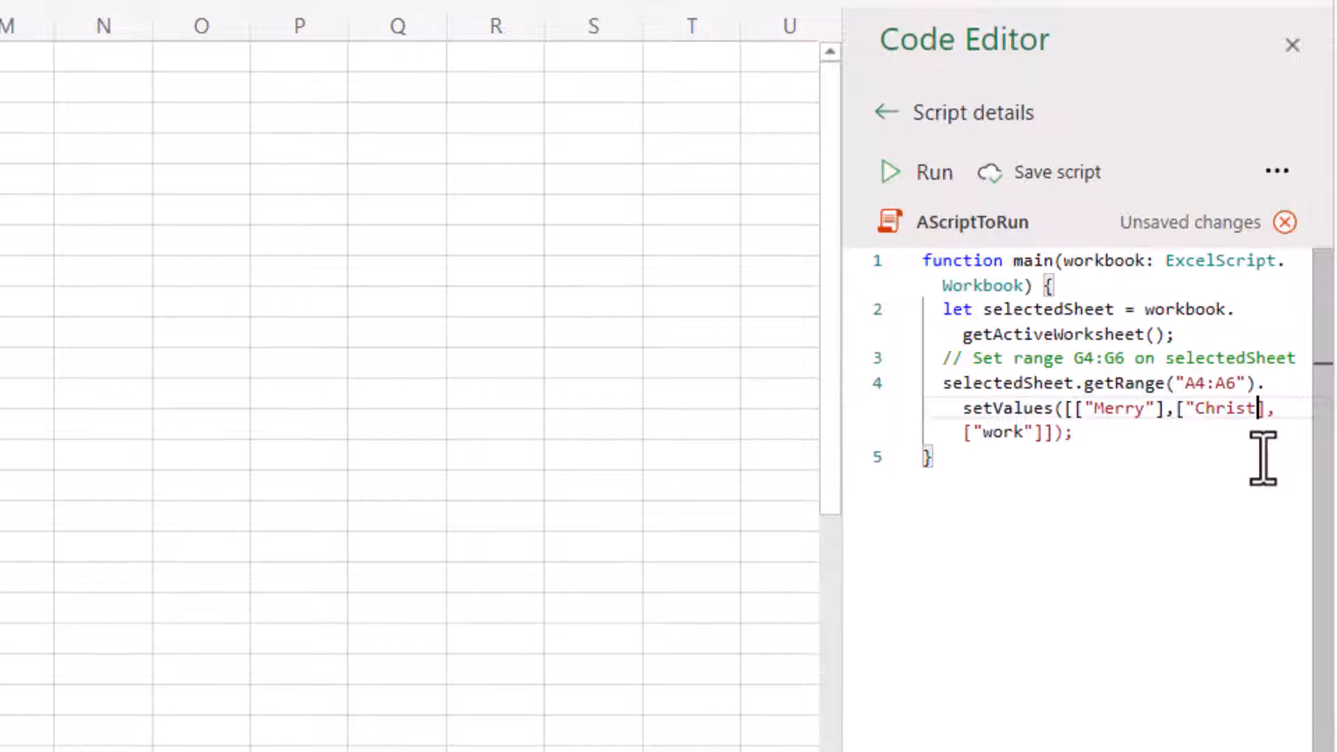
pyautogui.write('mas"')
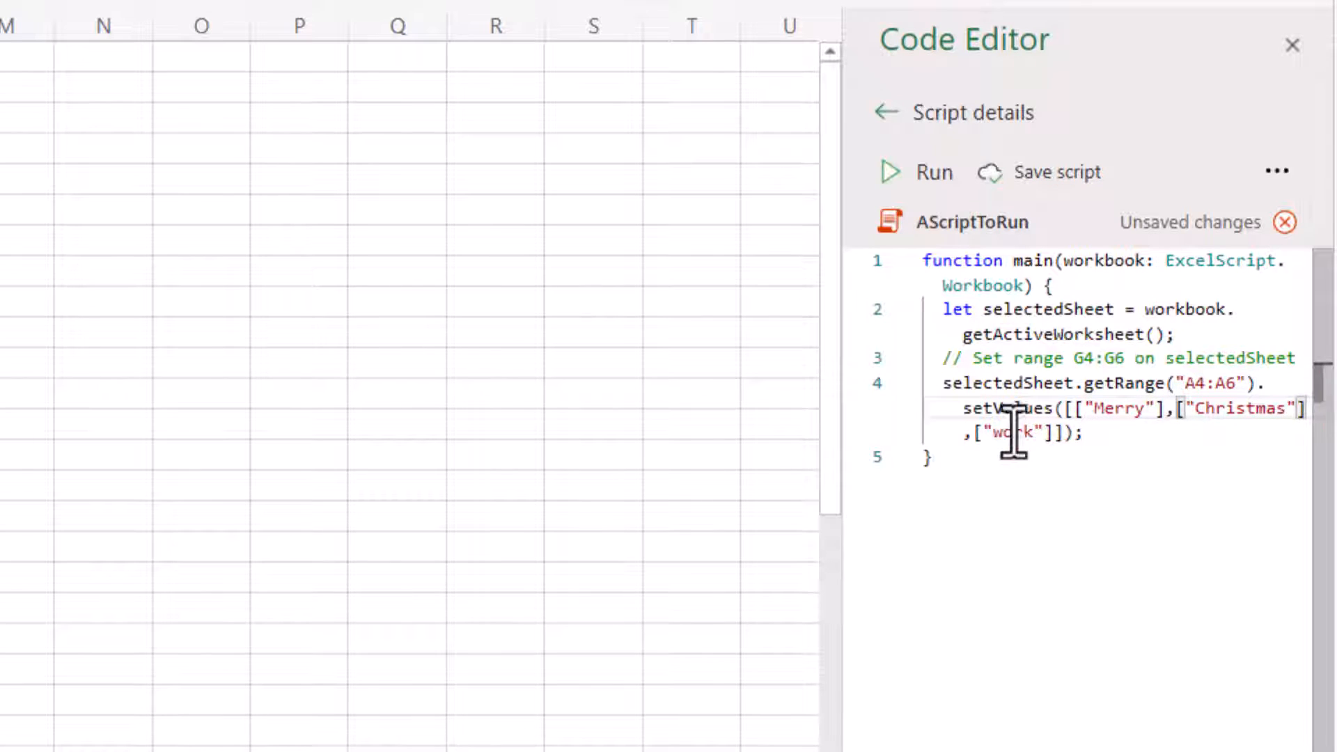
# Replace the third setValues entry with "2022" and save the script.
pyautogui.click(1042, 434)
pyautogui.press('BackSpace')
pyautogui.press('BackSpace')
pyautogui.press('BackSpace')
pyautogui.press('BackSpace')
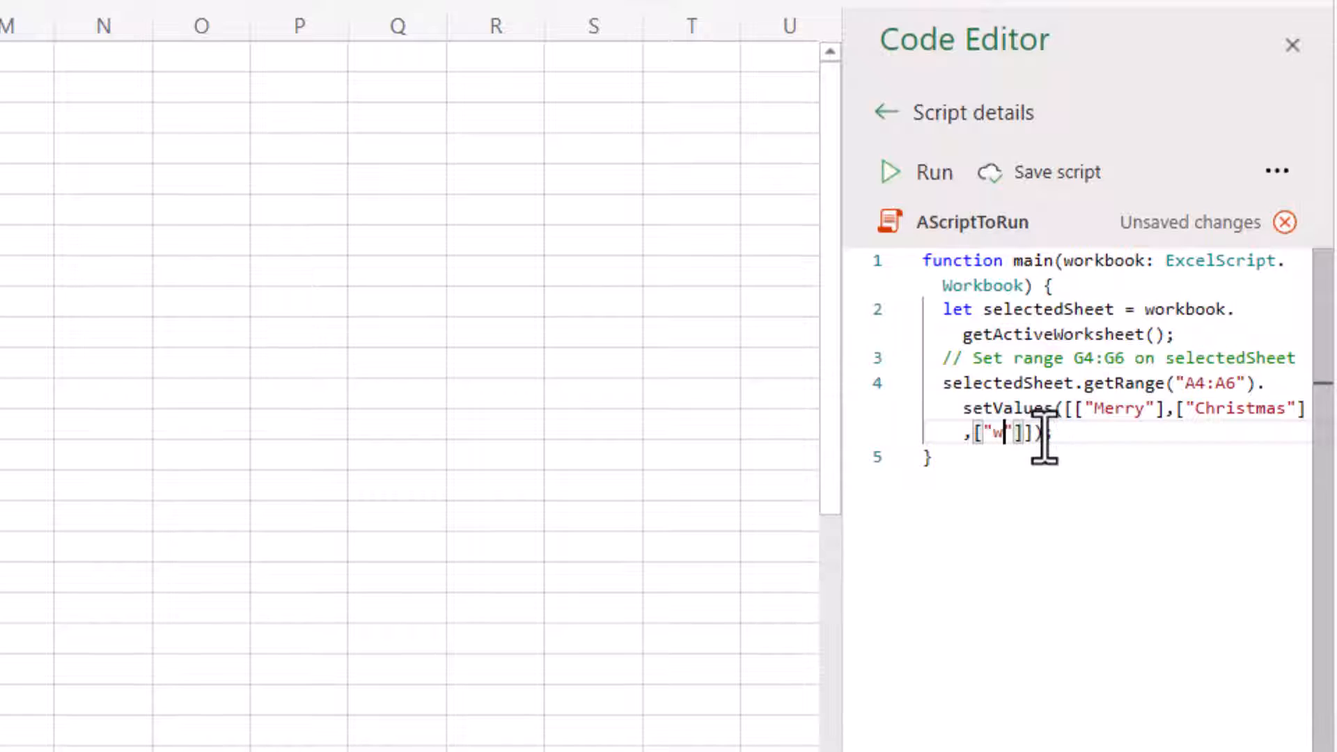
pyautogui.write('2023')
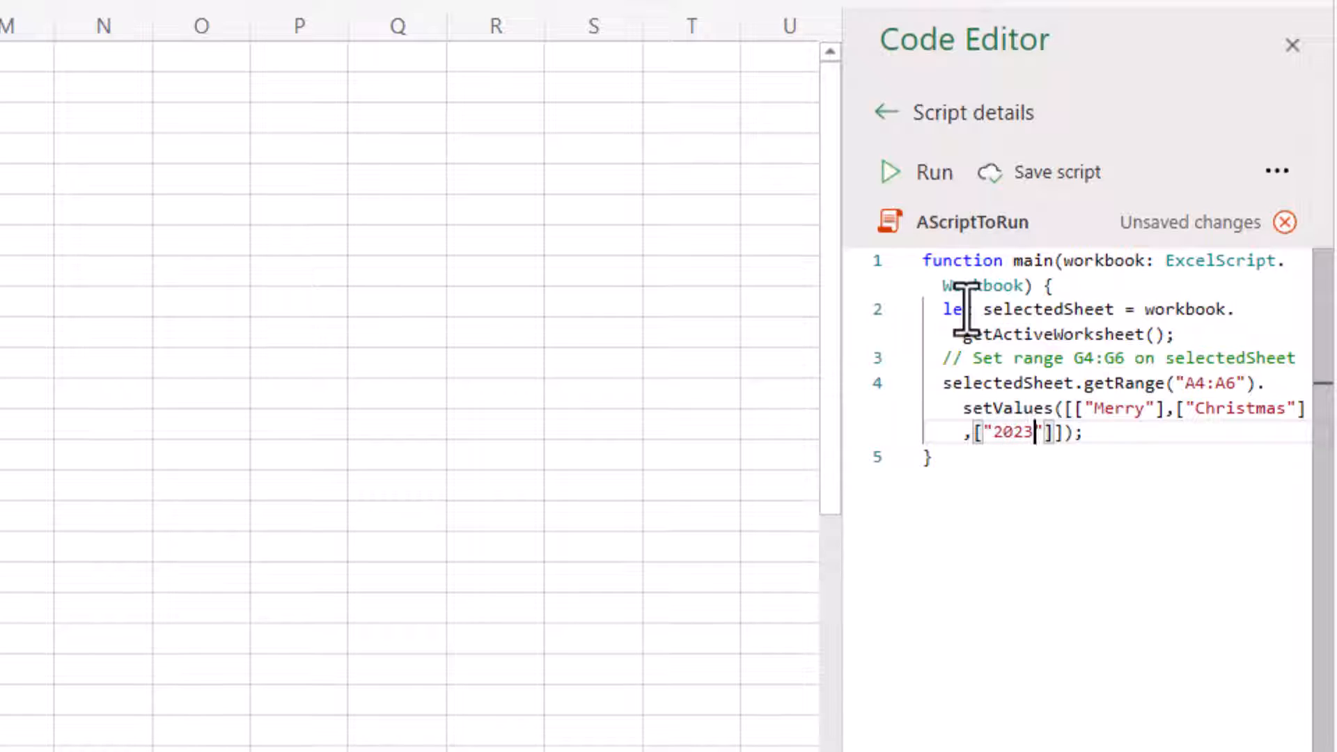
pyautogui.press('BackSpace')
pyautogui.write('2')
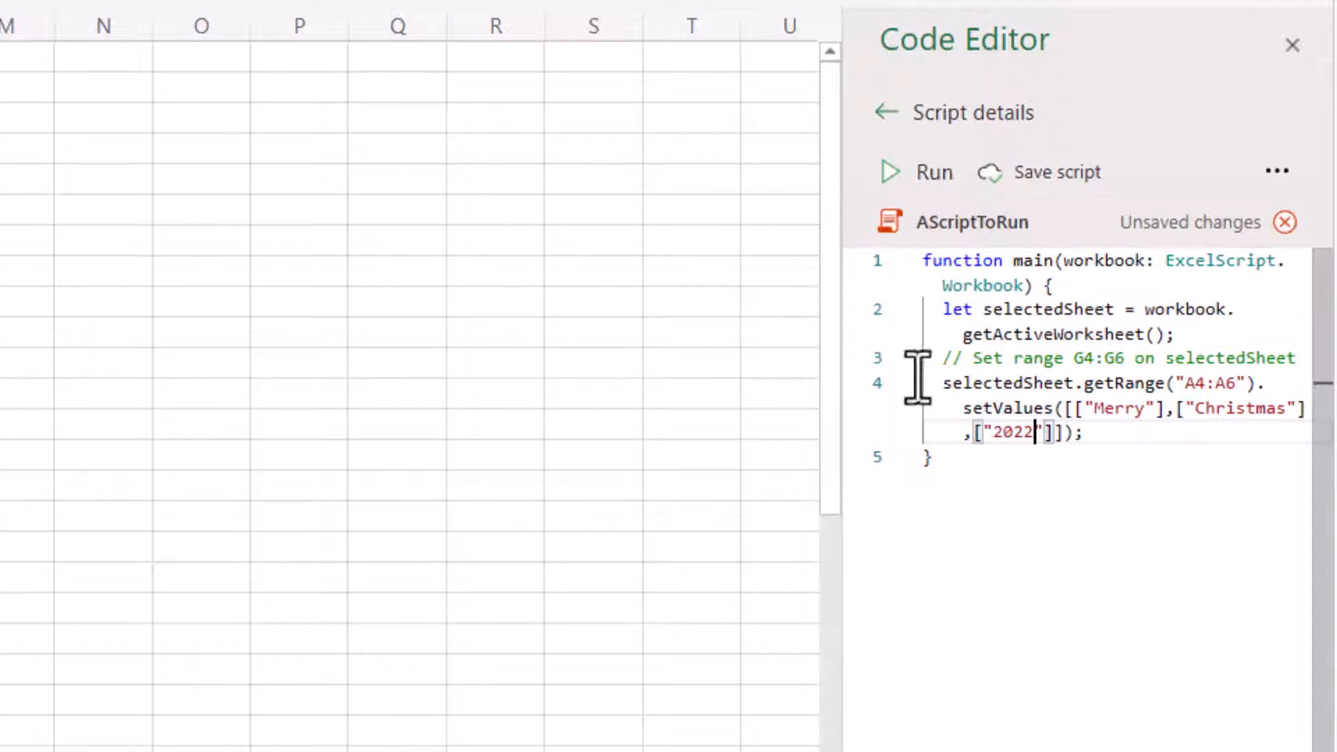
pyautogui.click(457, 353)
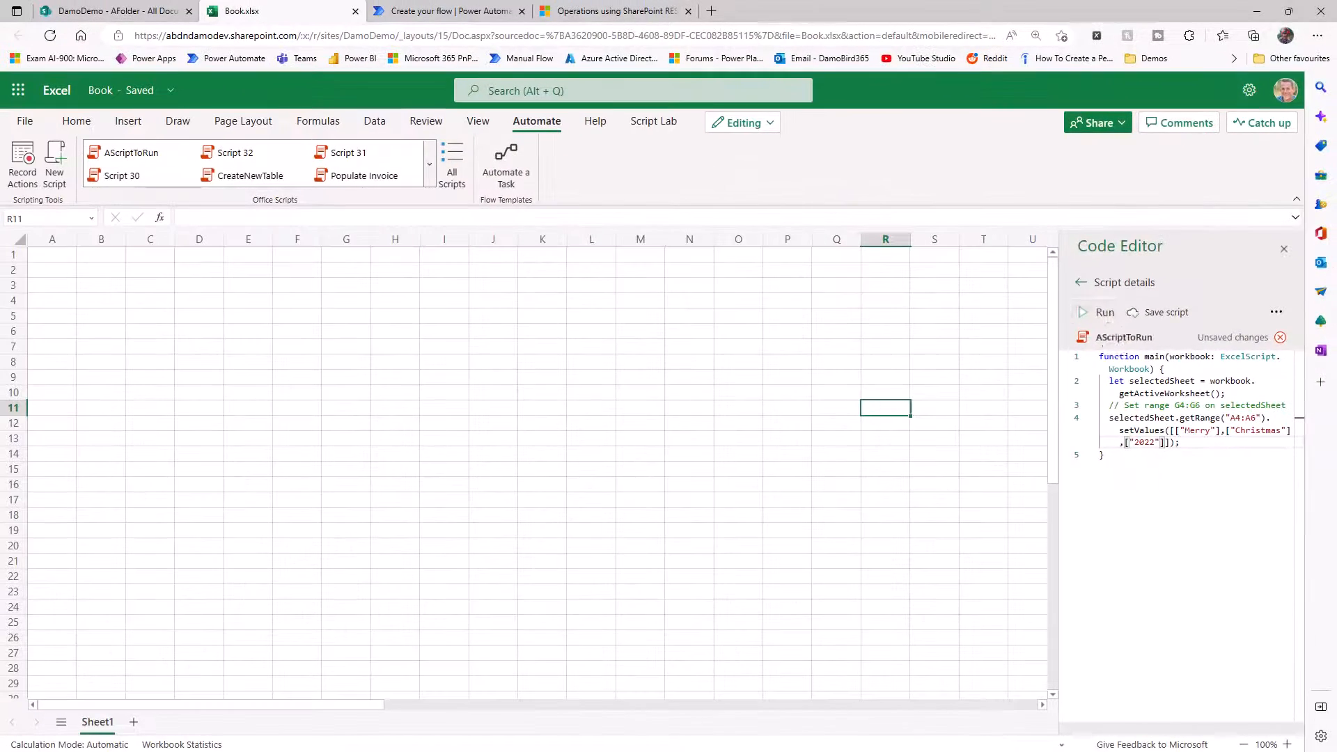
pyautogui.click(1166, 318)
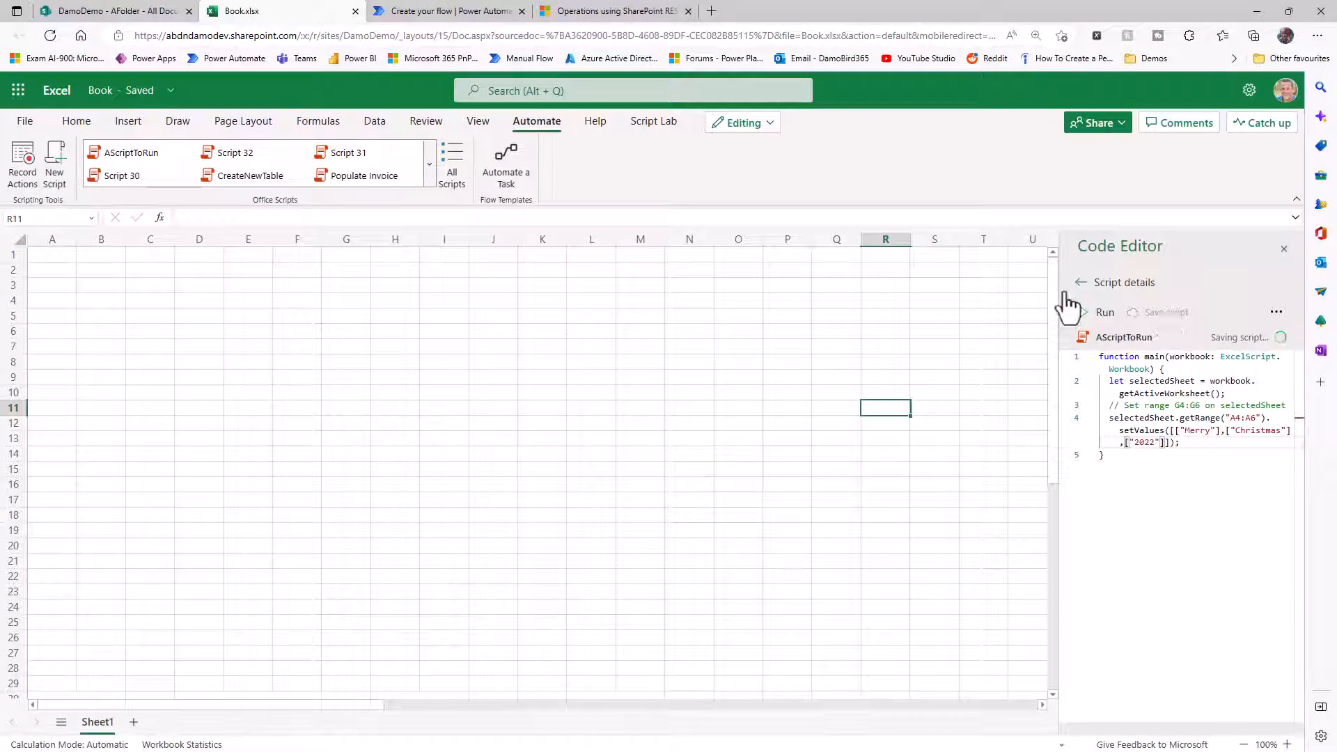
# Switch to the untitled Power Automate flow and add the Excel Online (Business) Run script action after the manual trigger.
pyautogui.click(452, 13)
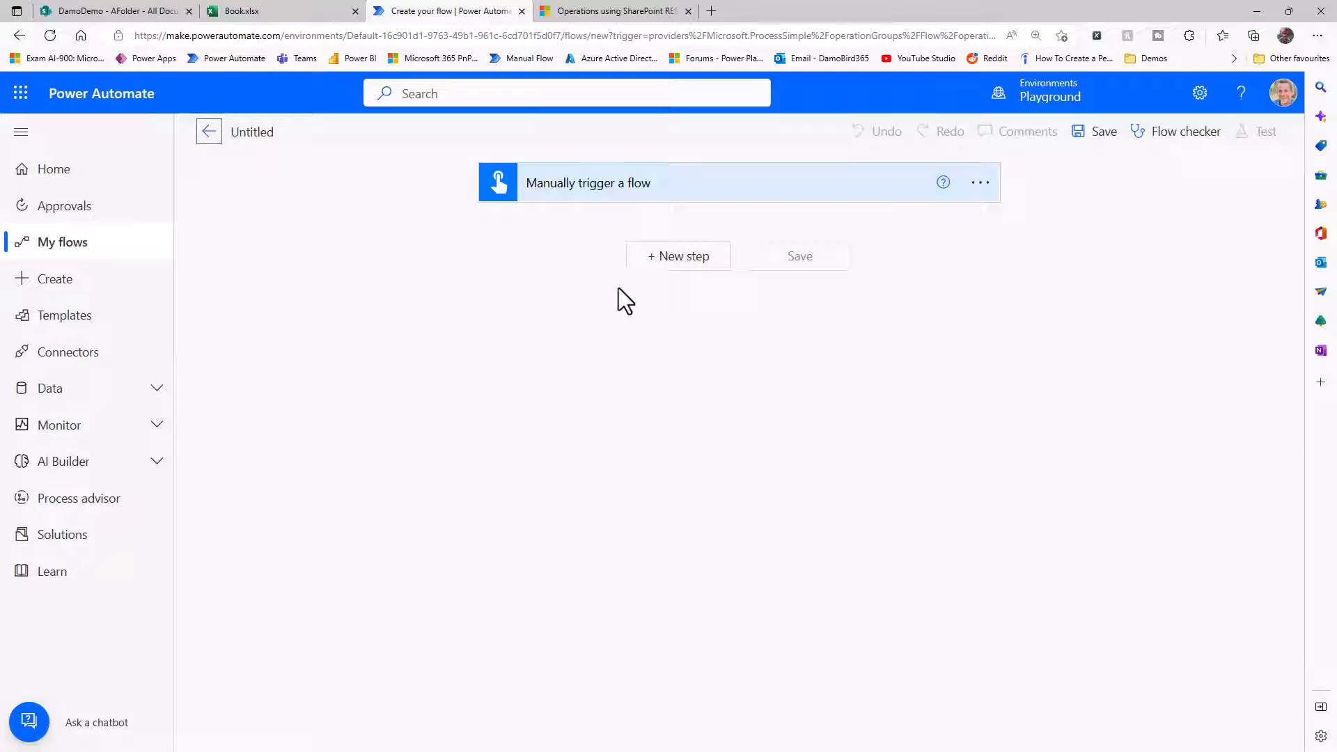
pyautogui.click(666, 261)
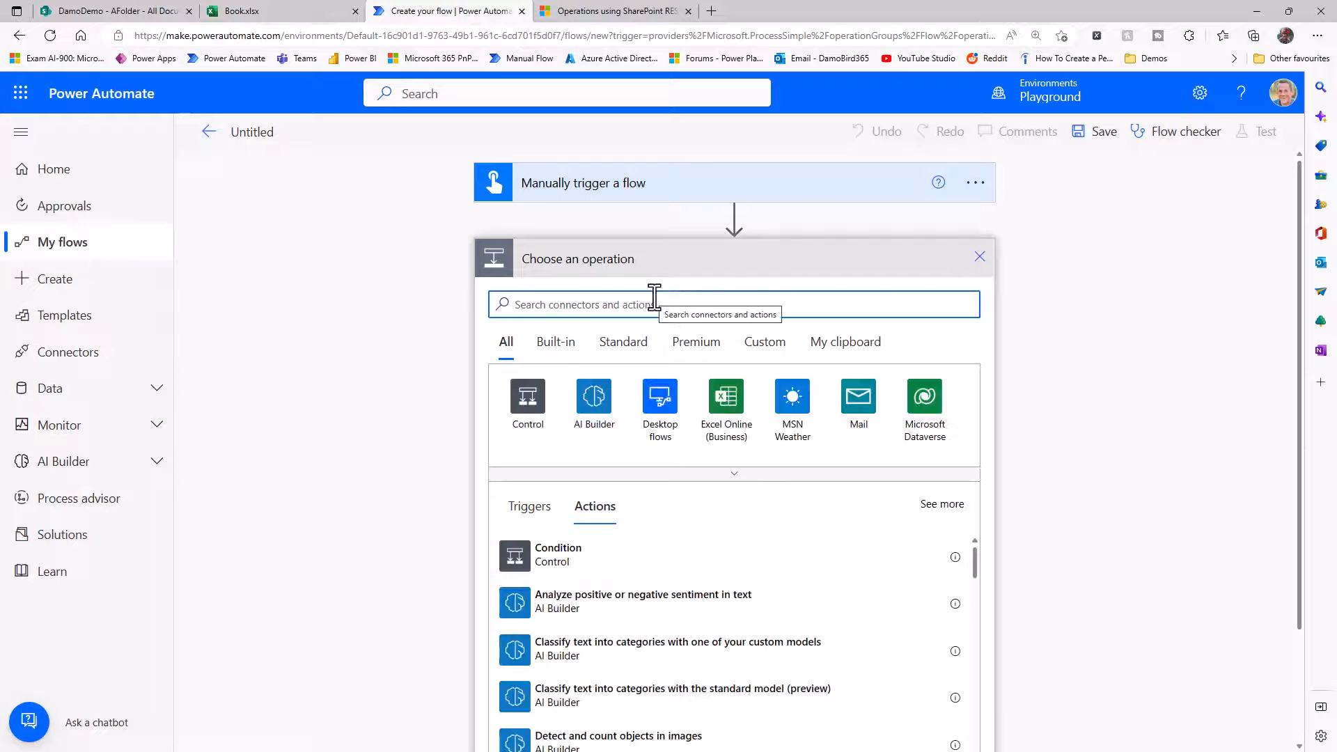
pyautogui.write('run script')
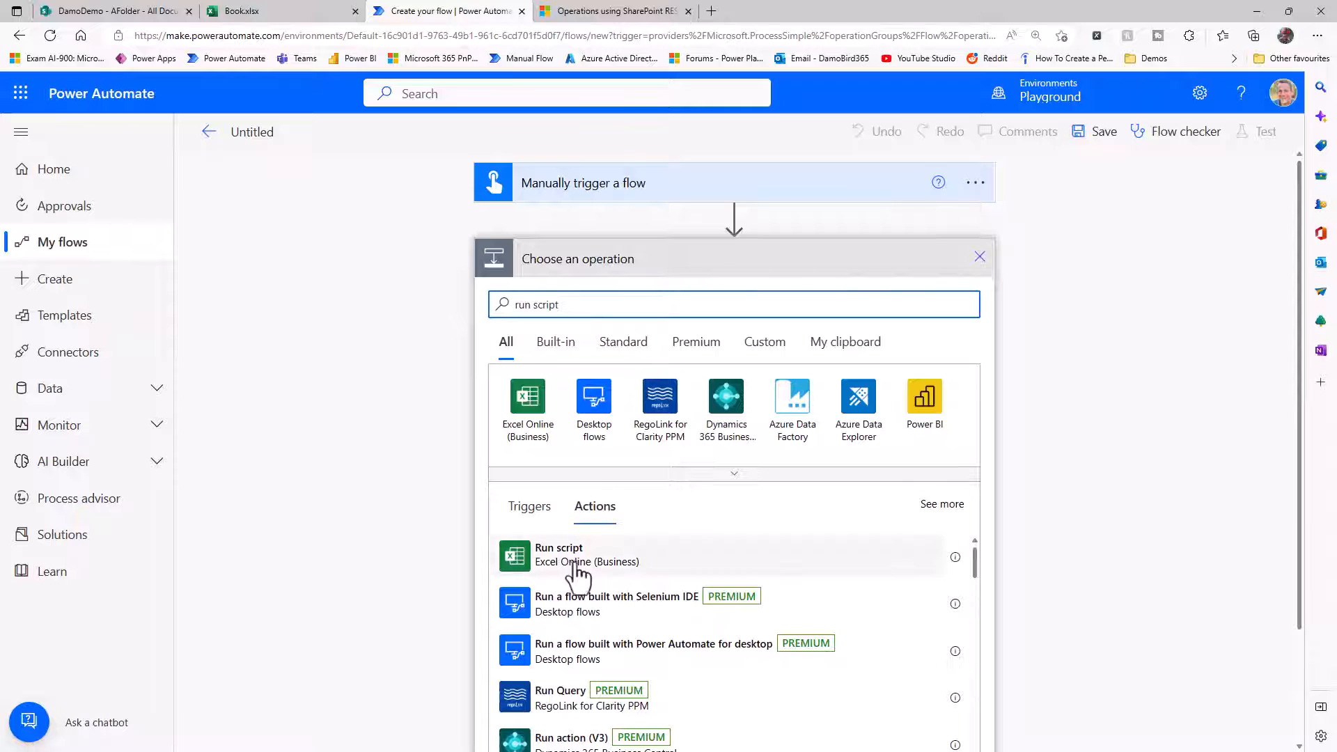
pyautogui.click(577, 564)
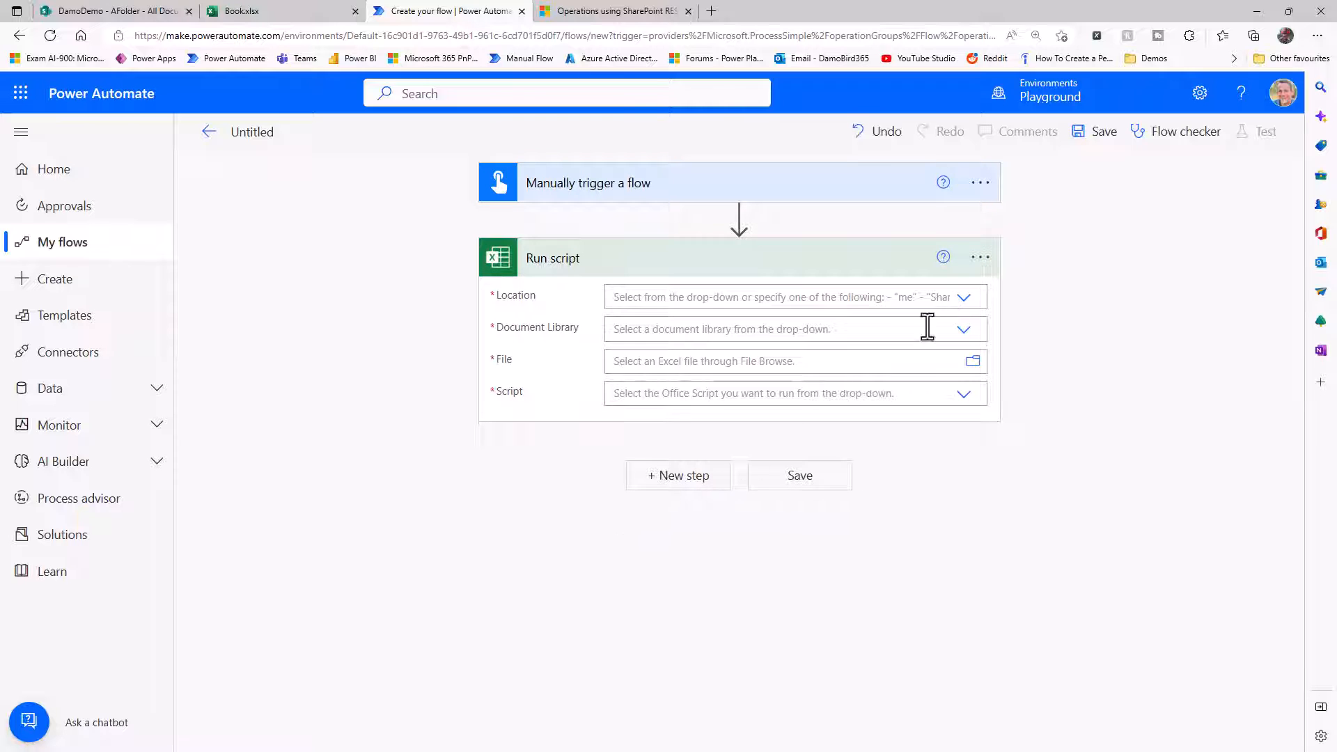
# Set the Run script location to SharePoint Site - DamoDemo and the document library to Documents.
pyautogui.click(964, 300)
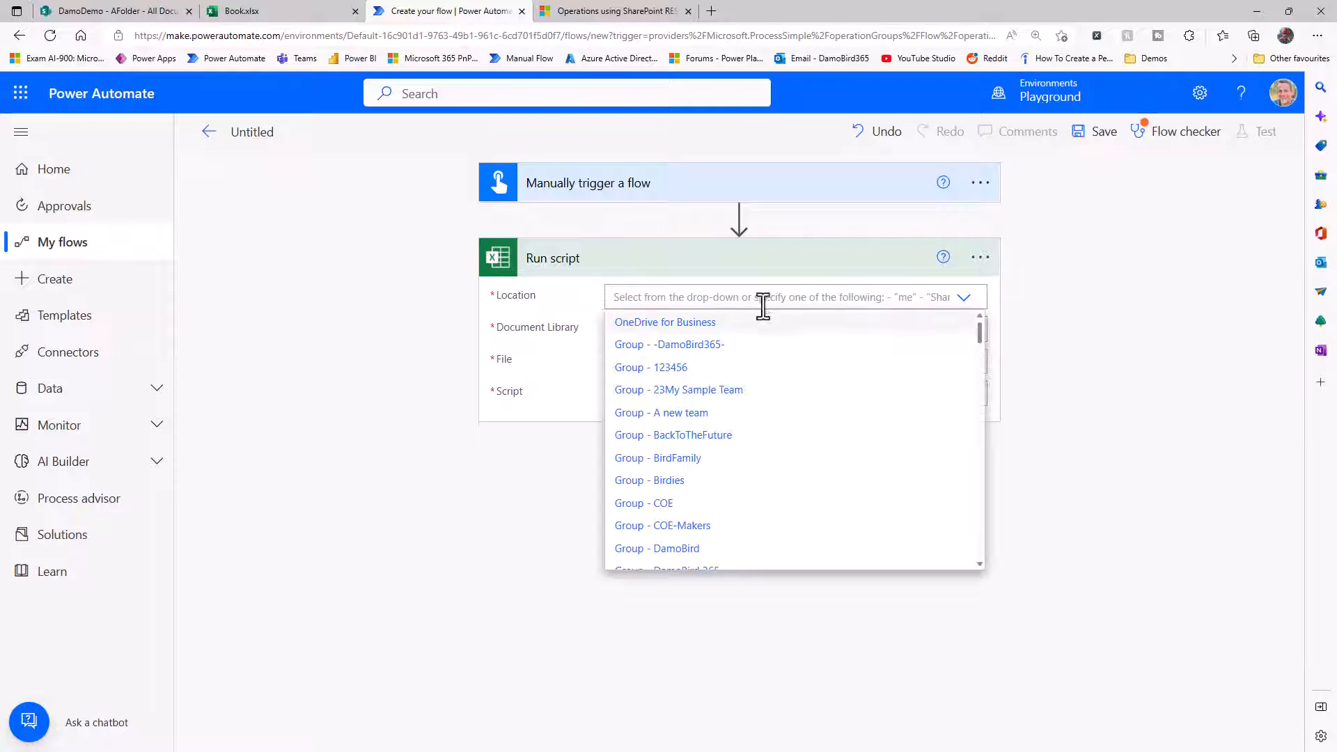
pyautogui.scroll(-2, 717, 466)
pyautogui.scroll(-12, 716, 465)
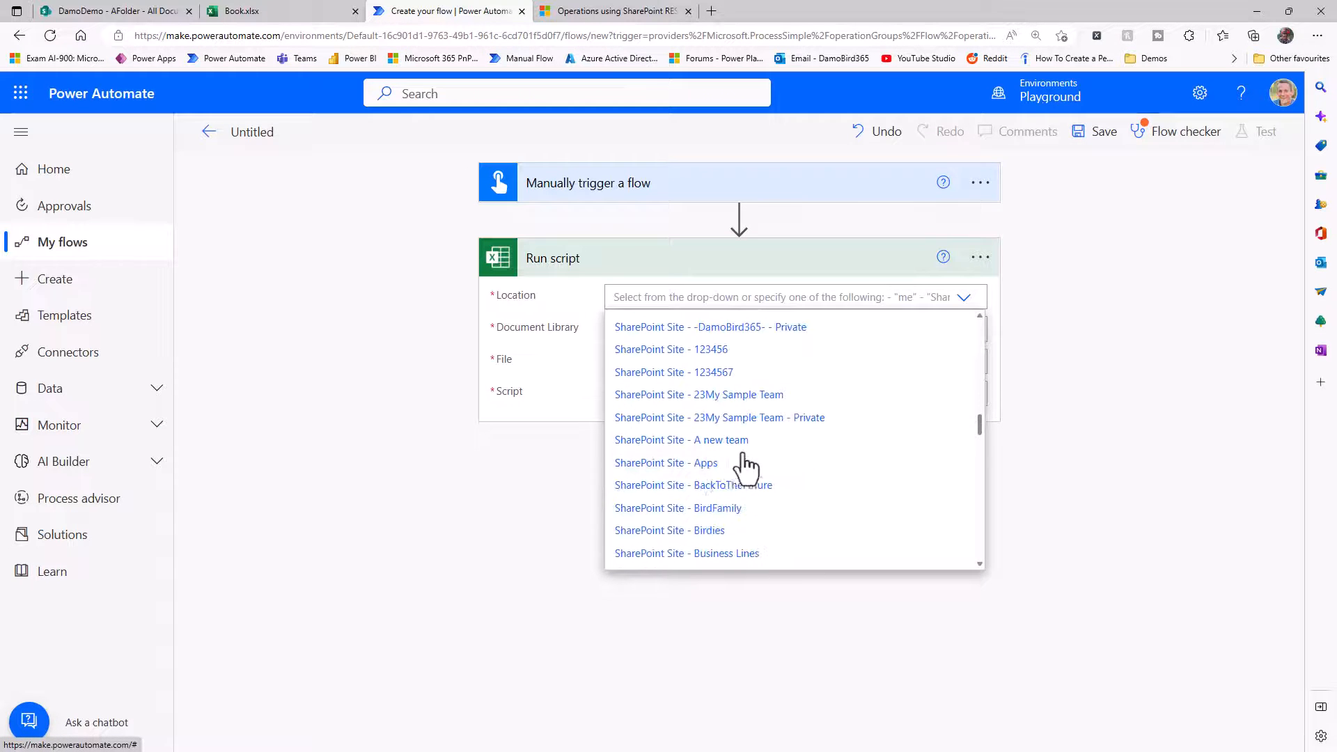
pyautogui.scroll(-4, 738, 480)
pyautogui.scroll(-5, 753, 479)
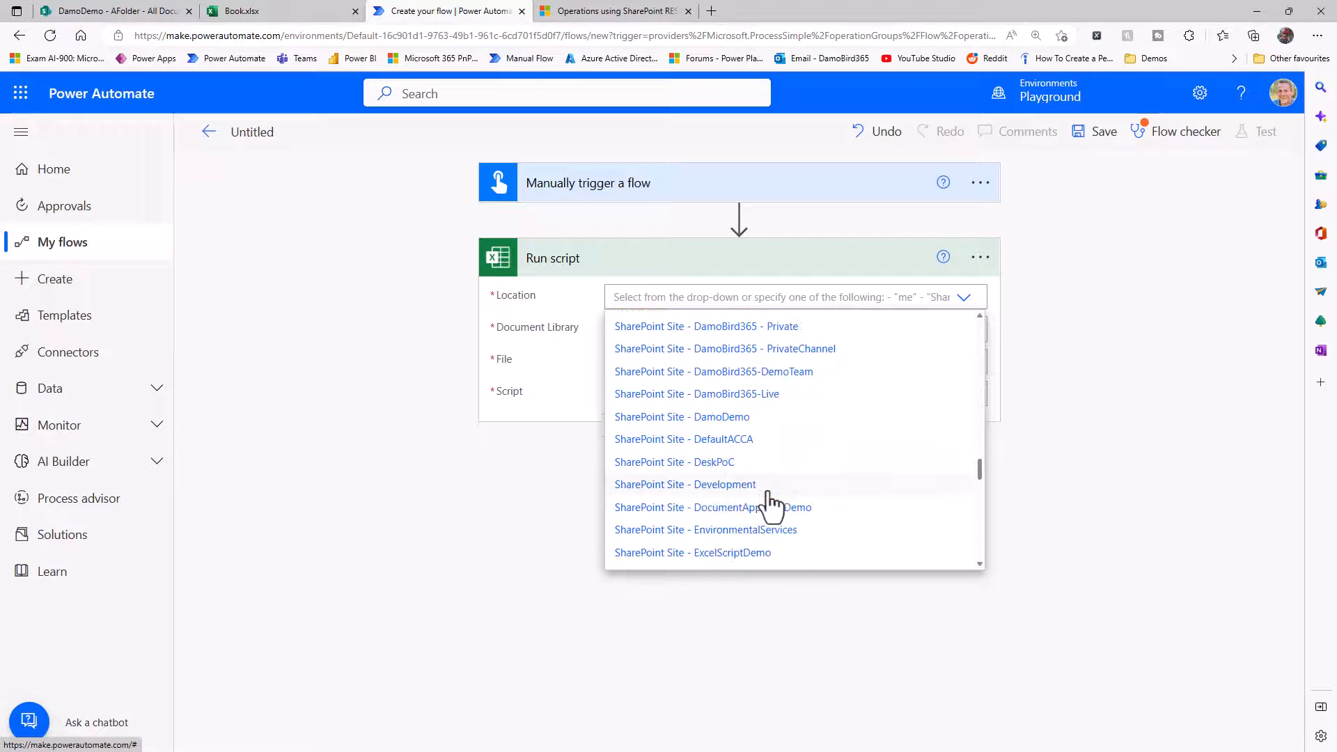
pyautogui.click(738, 418)
pyautogui.click(964, 333)
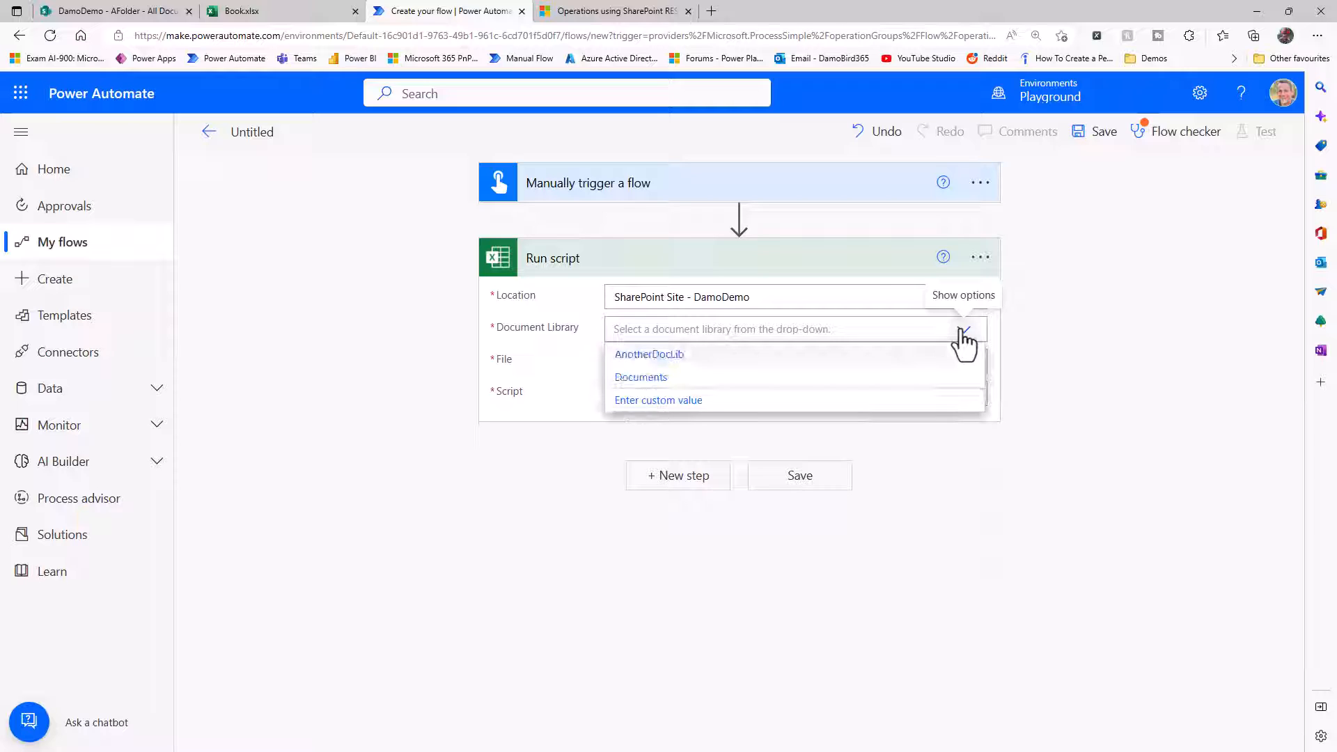
pyautogui.click(660, 380)
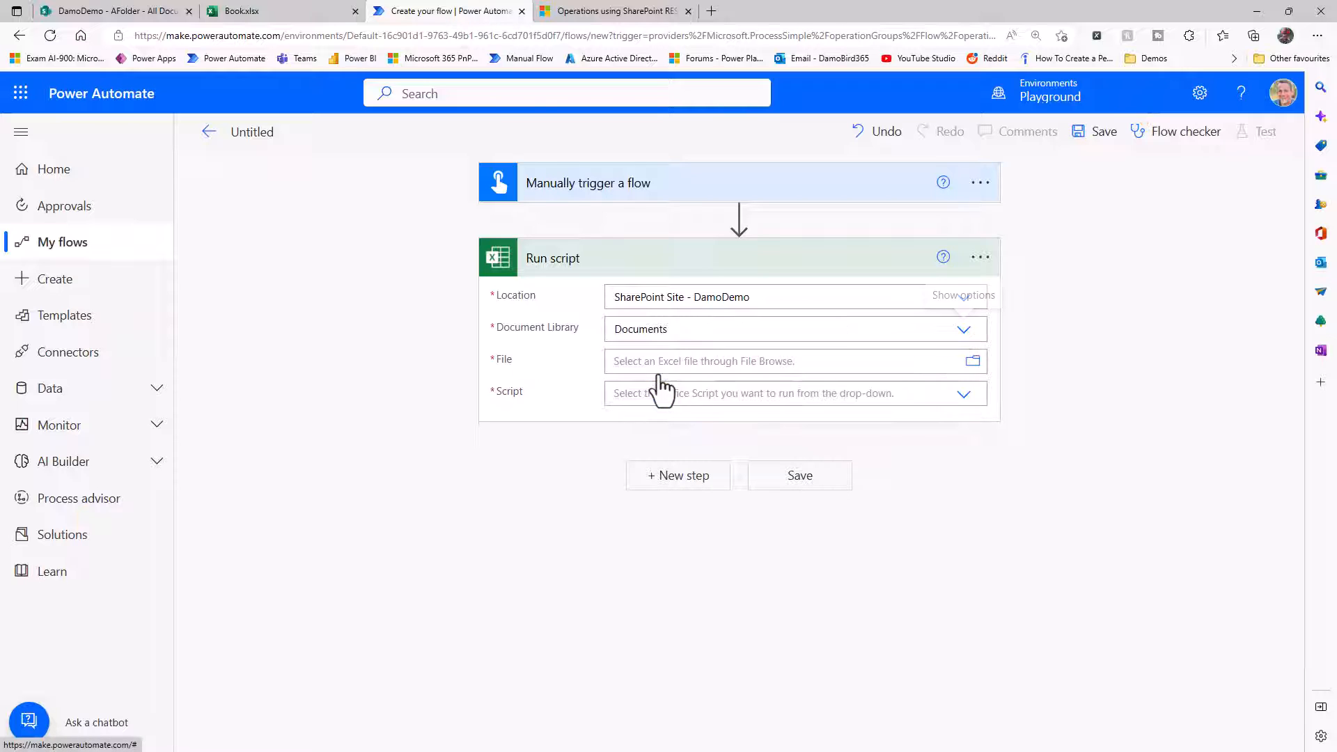
# Set the Run script file to /AFolder/Book.xlsx and the script to AScriptToRun.
pyautogui.click(973, 365)
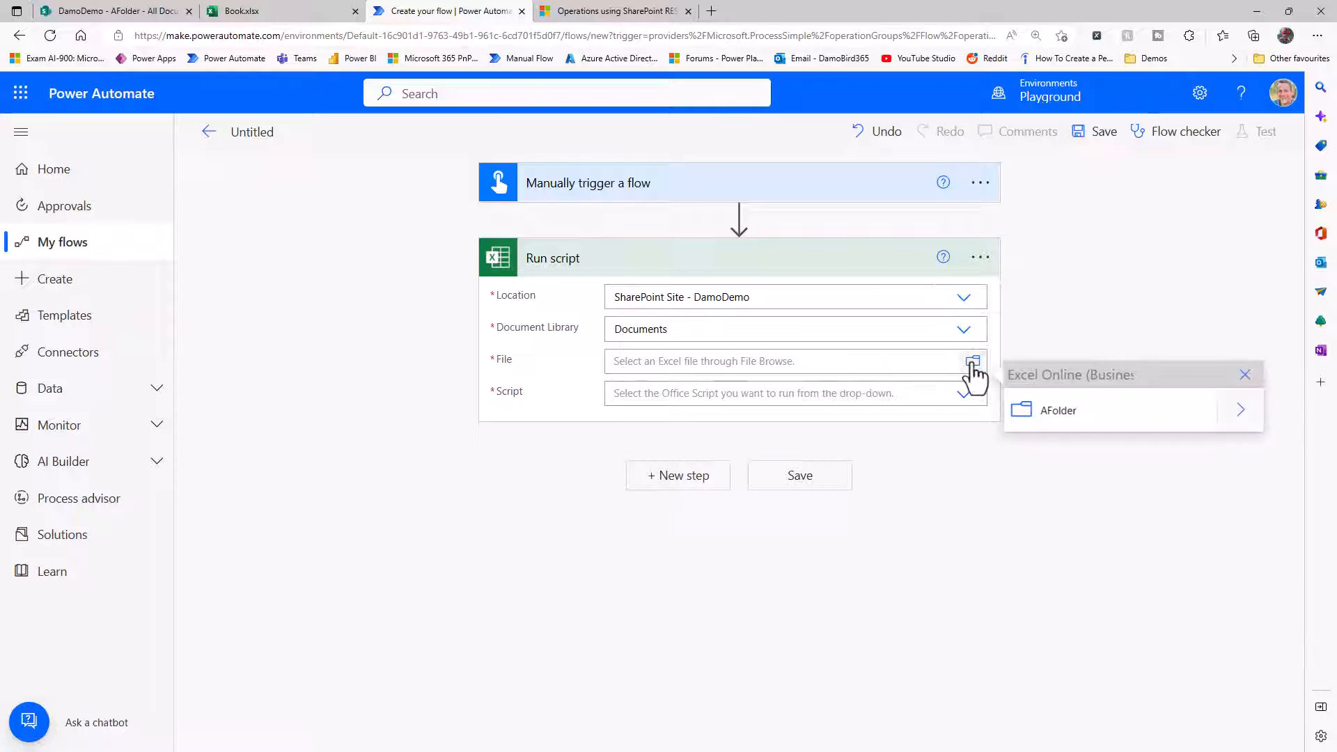
pyautogui.click(1246, 420)
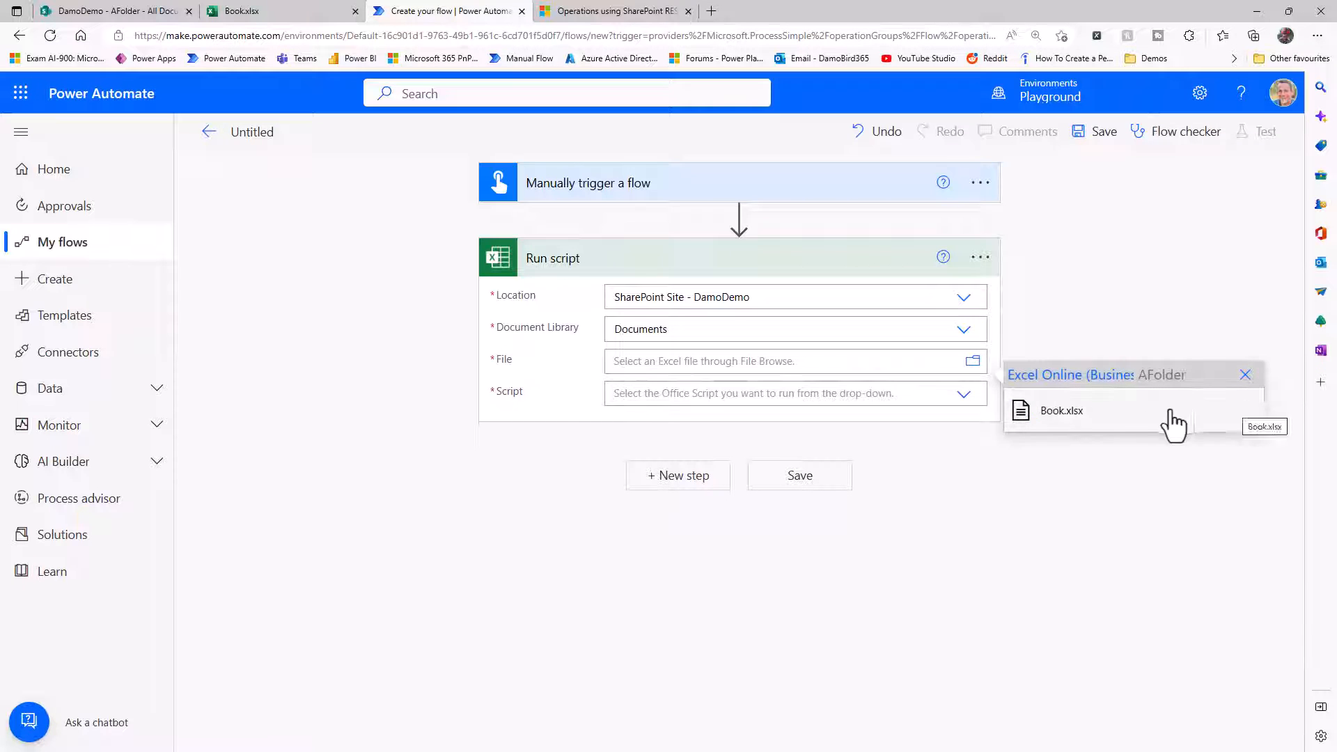
pyautogui.click(1059, 423)
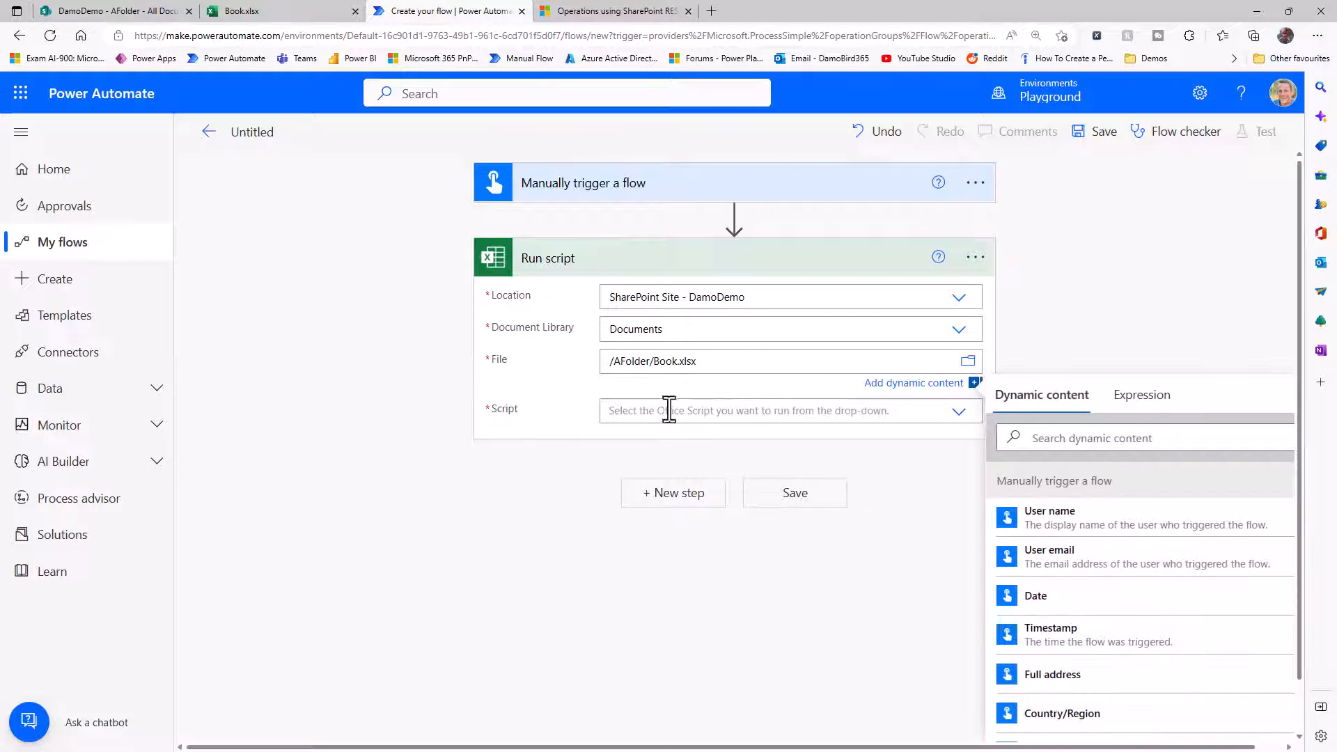
pyautogui.click(961, 412)
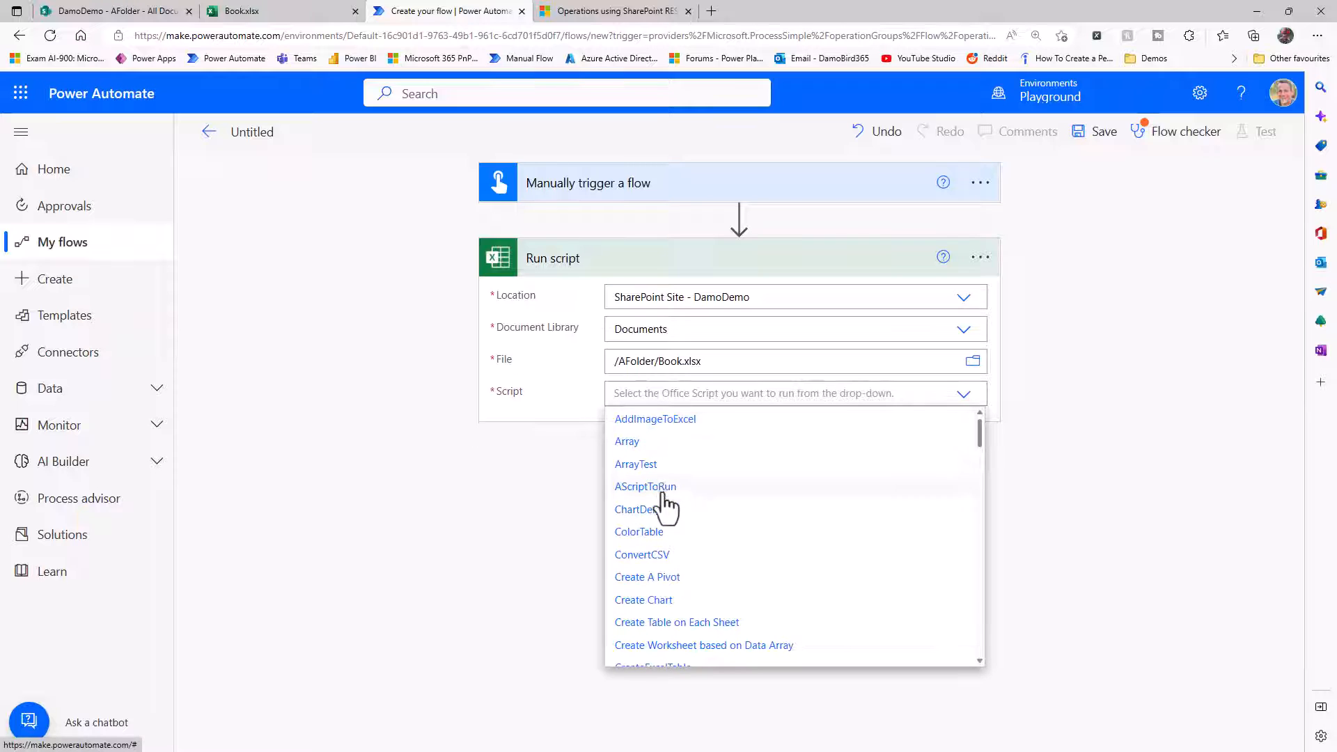
pyautogui.click(662, 487)
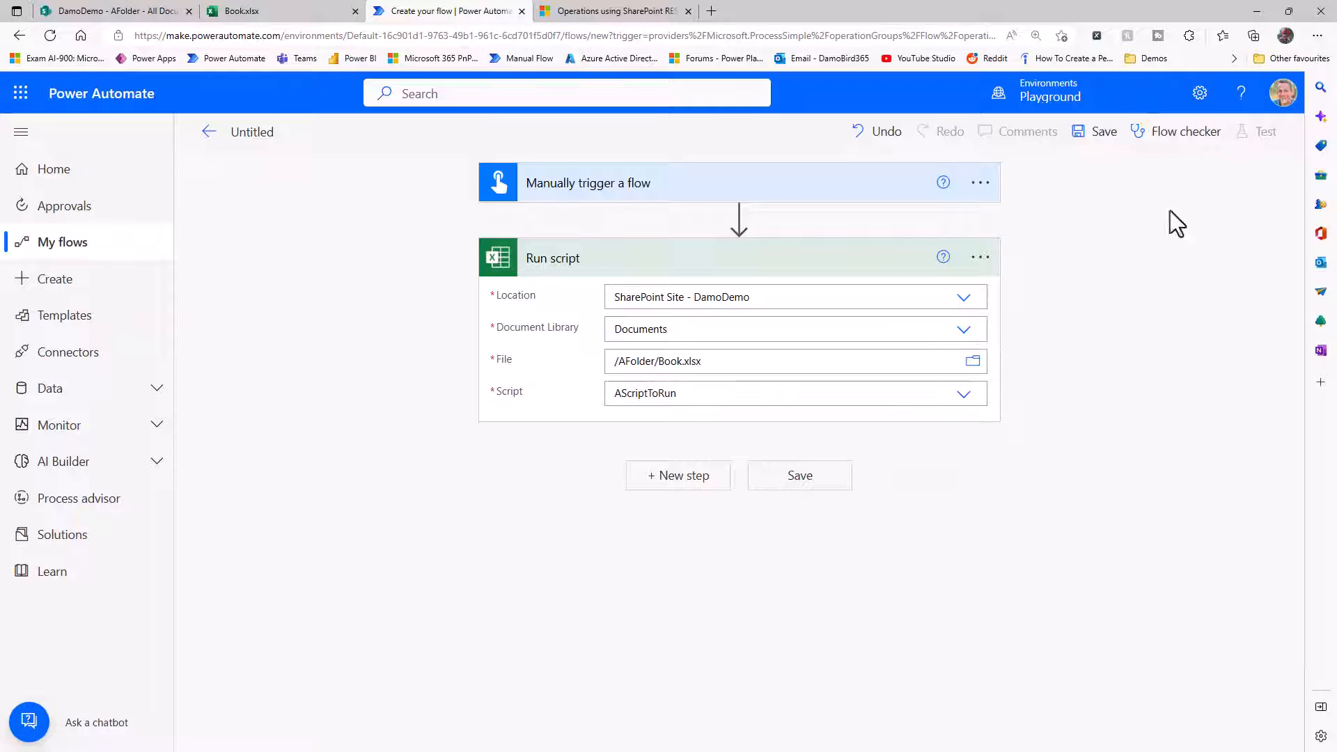
# Save the flow and close the open Book.xlsx workbook.
pyautogui.click(1113, 140)
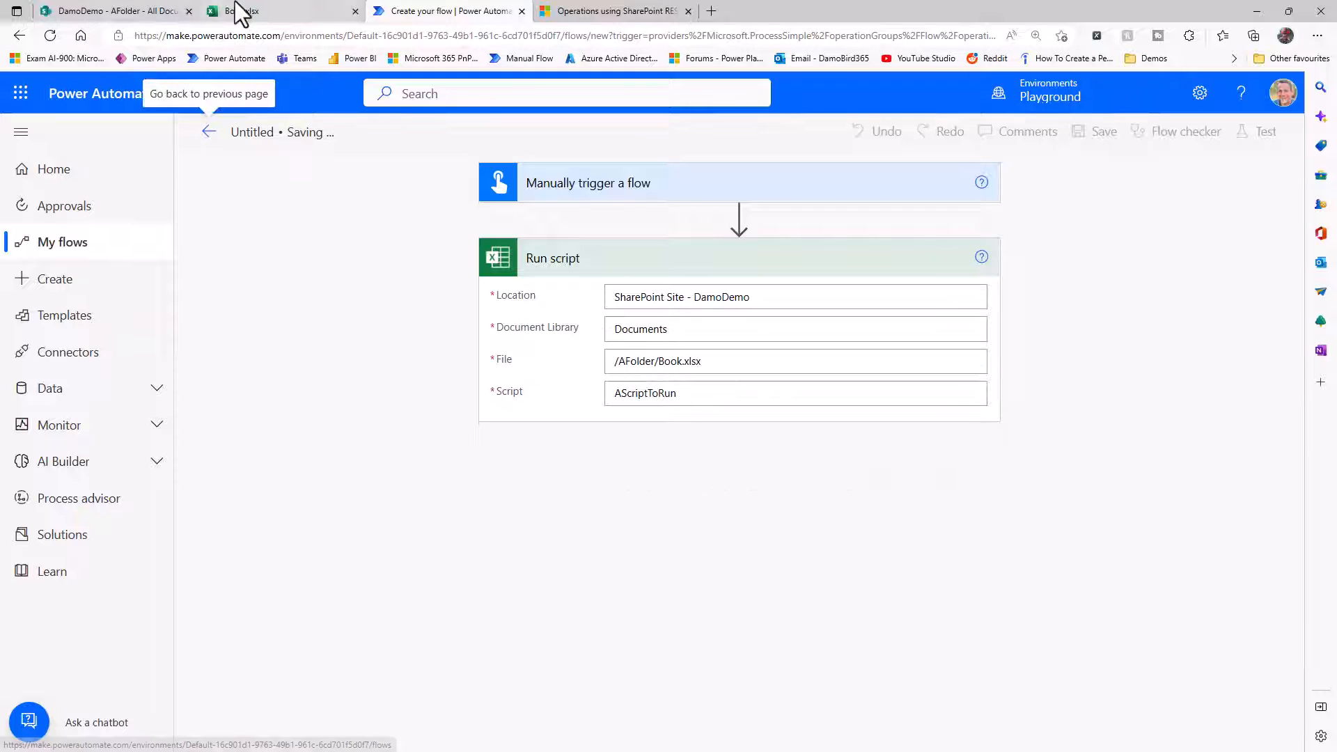
pyautogui.click(257, 11)
pyautogui.click(355, 11)
# Open Book.xlsx from AFolder in the DamoDemo SharePoint site's Documents library.
pyautogui.click(167, 12)
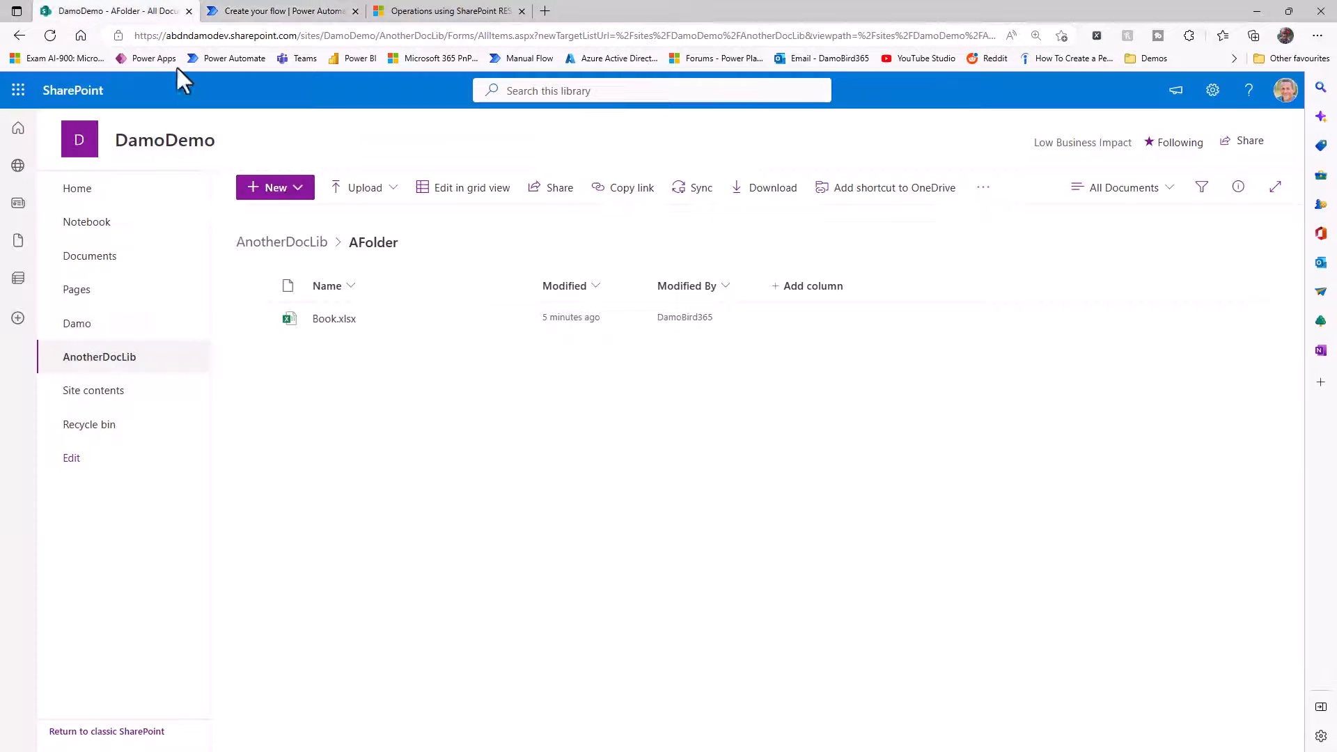
pyautogui.click(109, 265)
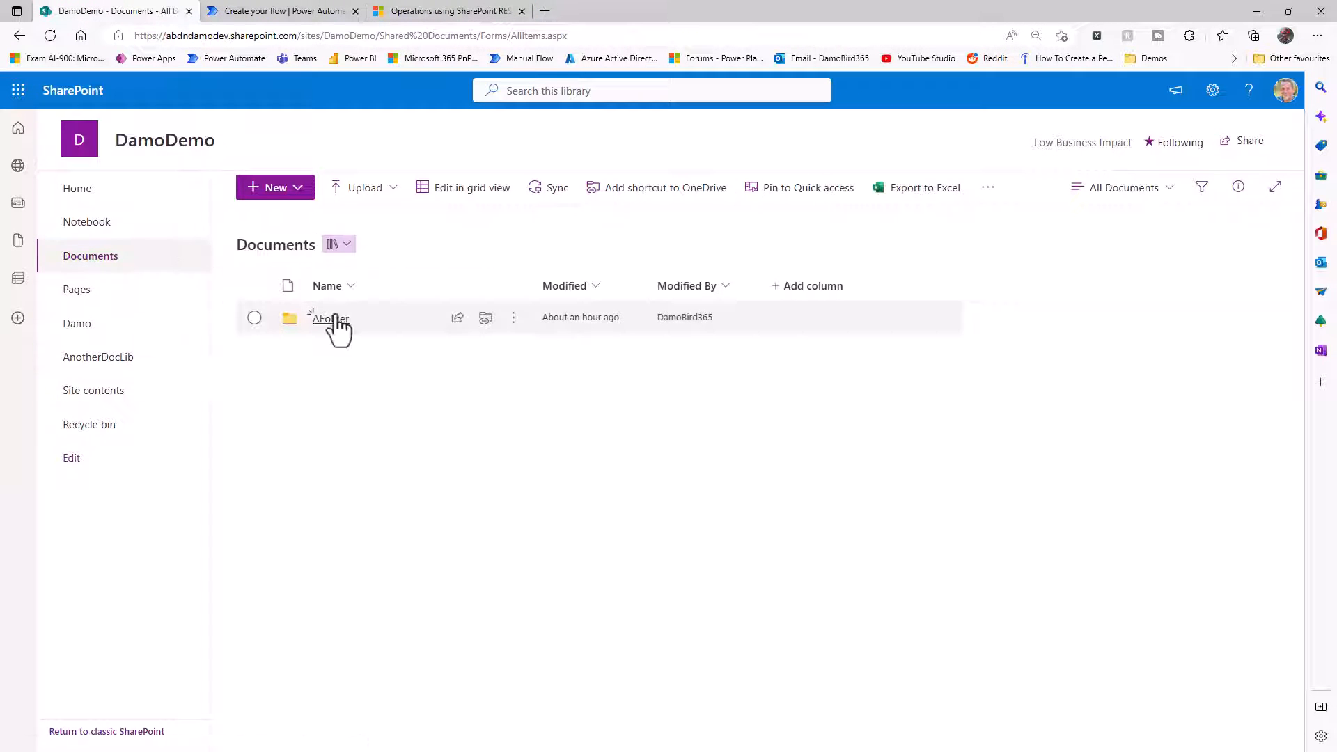
pyautogui.click(337, 320)
pyautogui.click(343, 323)
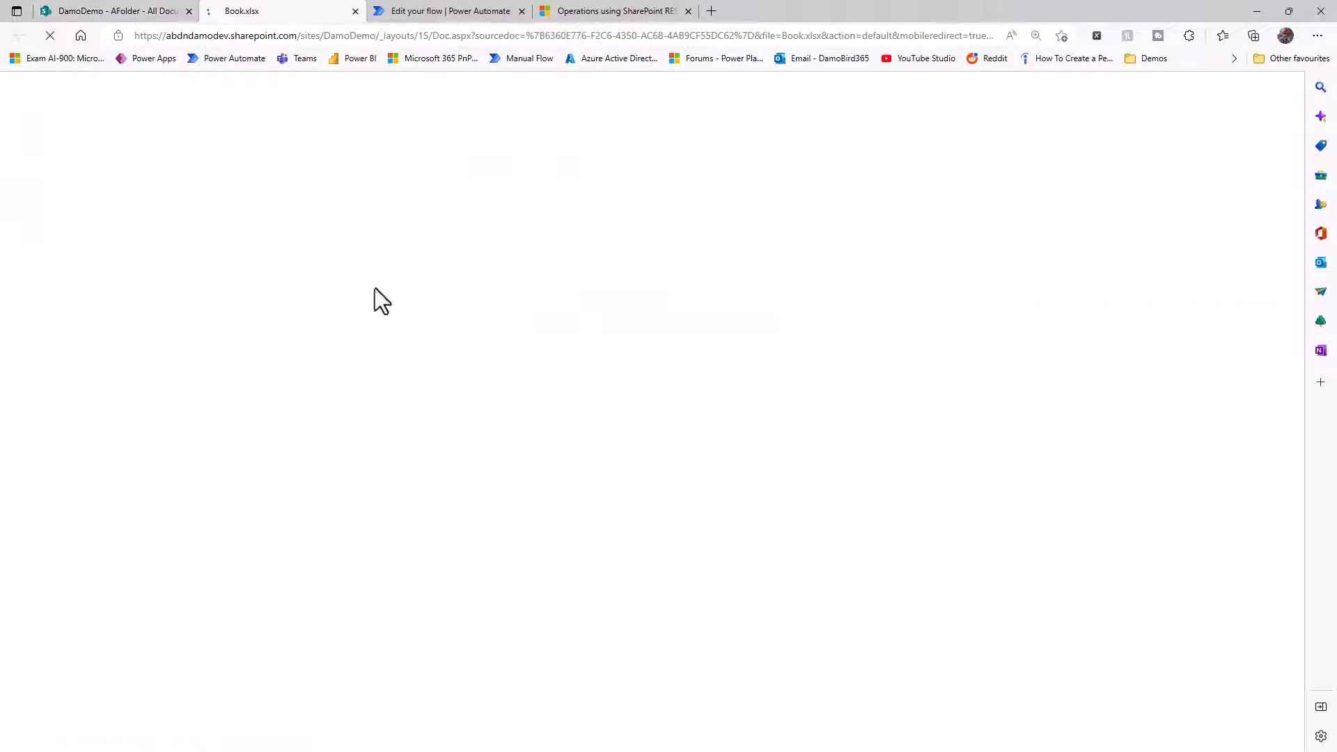
# Return to the Power Automate flow and run a manual test of it.
pyautogui.click(443, 11)
pyautogui.click(1260, 134)
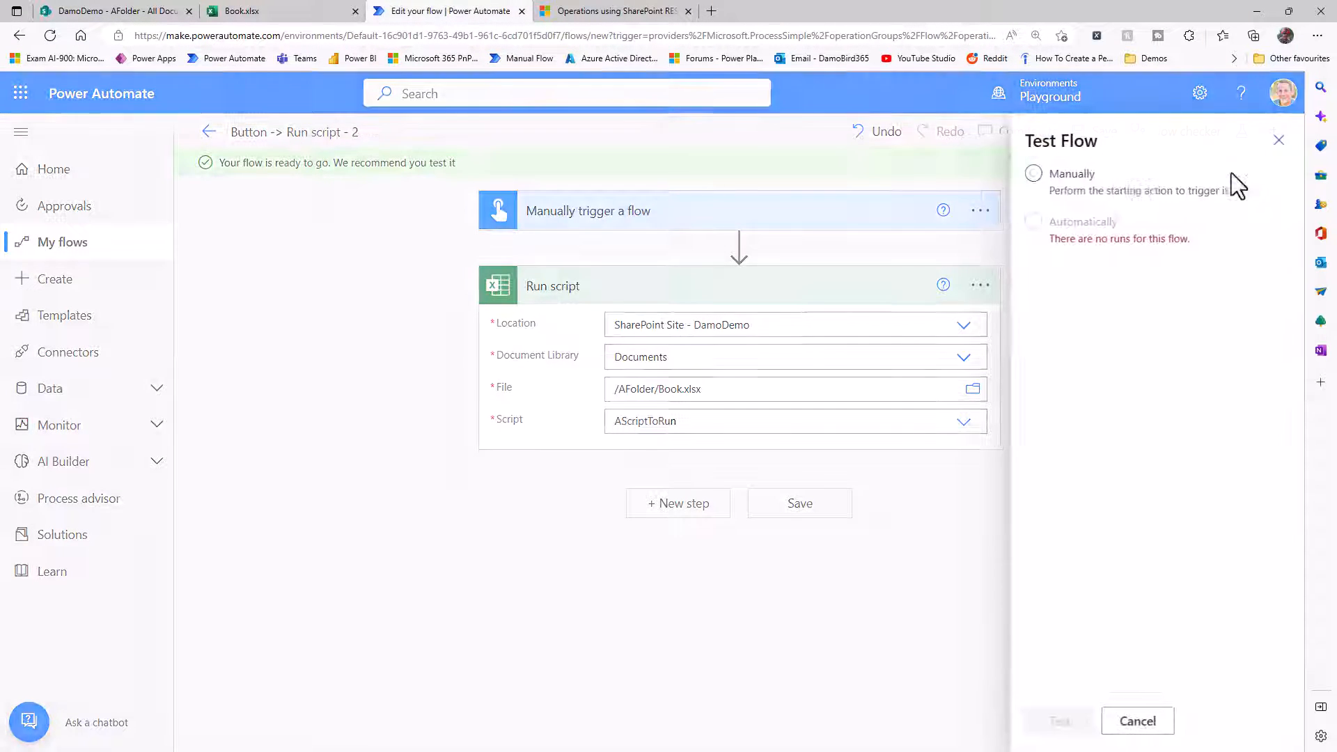
pyautogui.click(1070, 176)
pyautogui.click(1067, 728)
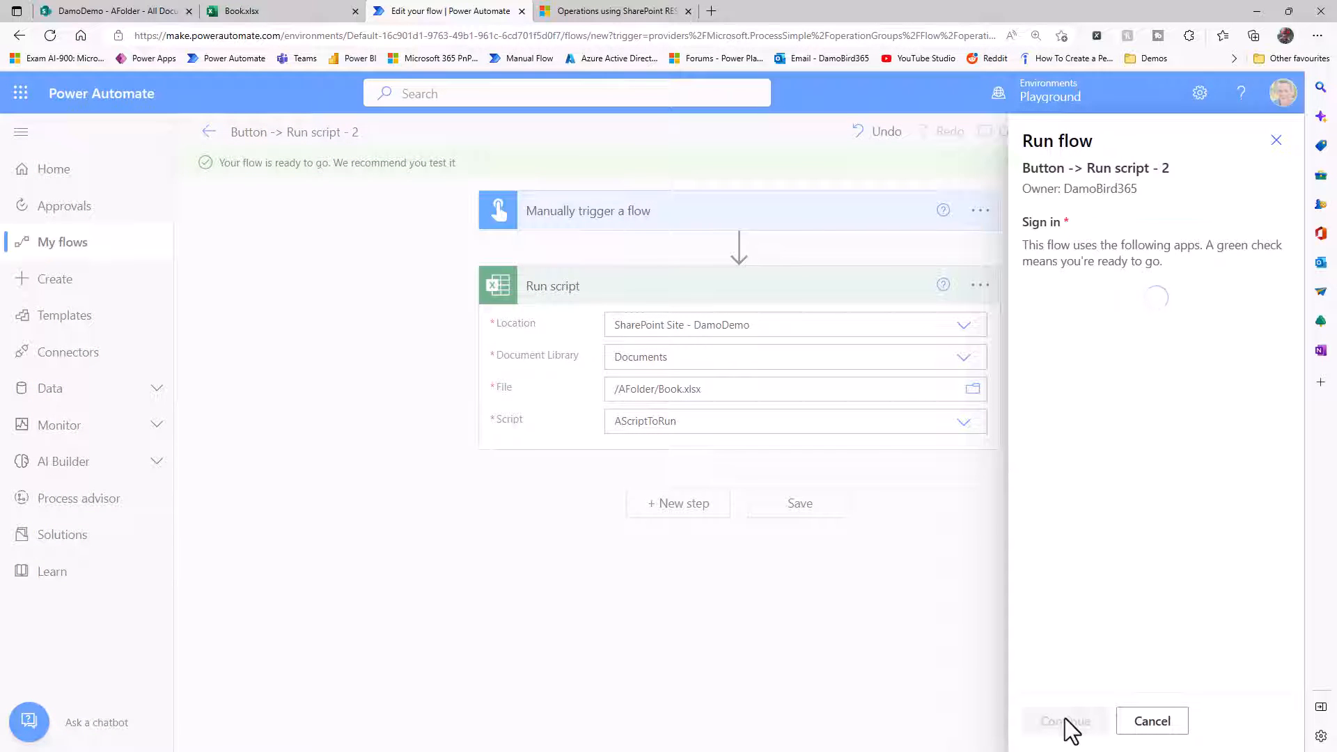
pyautogui.click(1064, 721)
pyautogui.click(1064, 721)
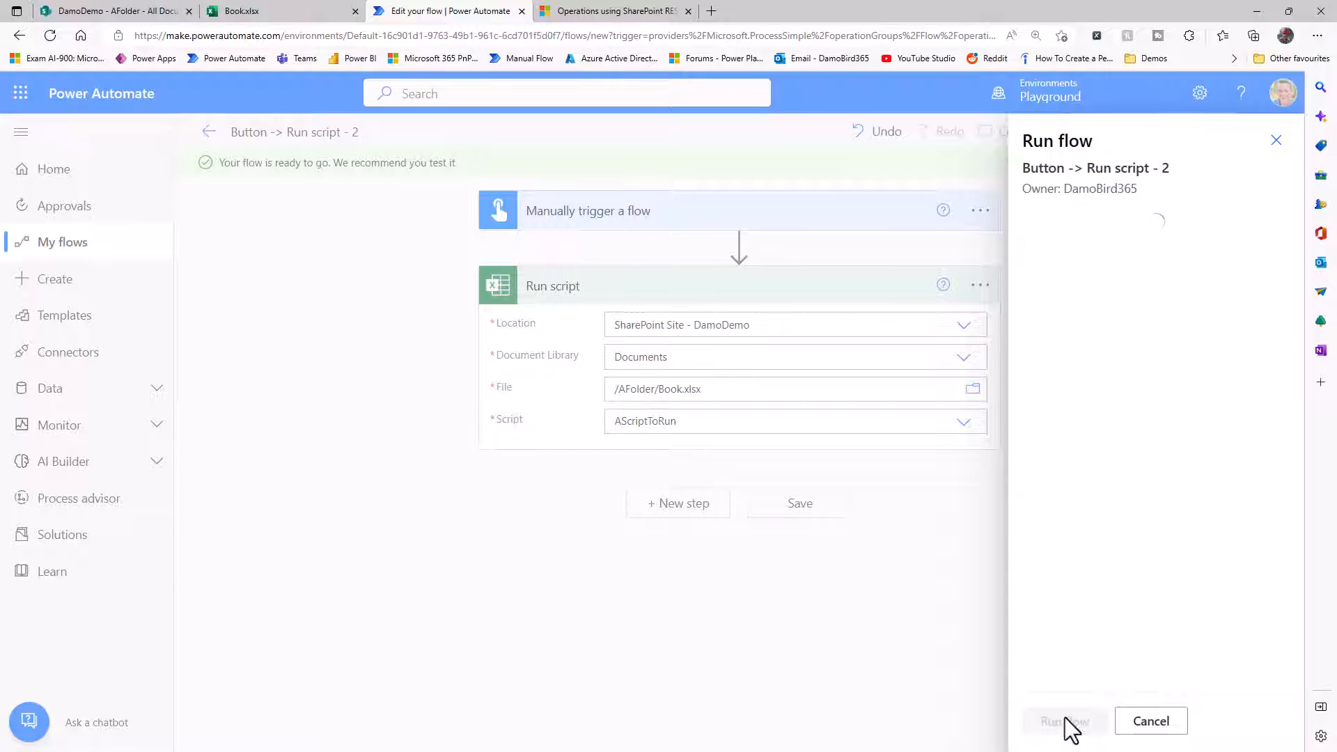
pyautogui.click(1064, 721)
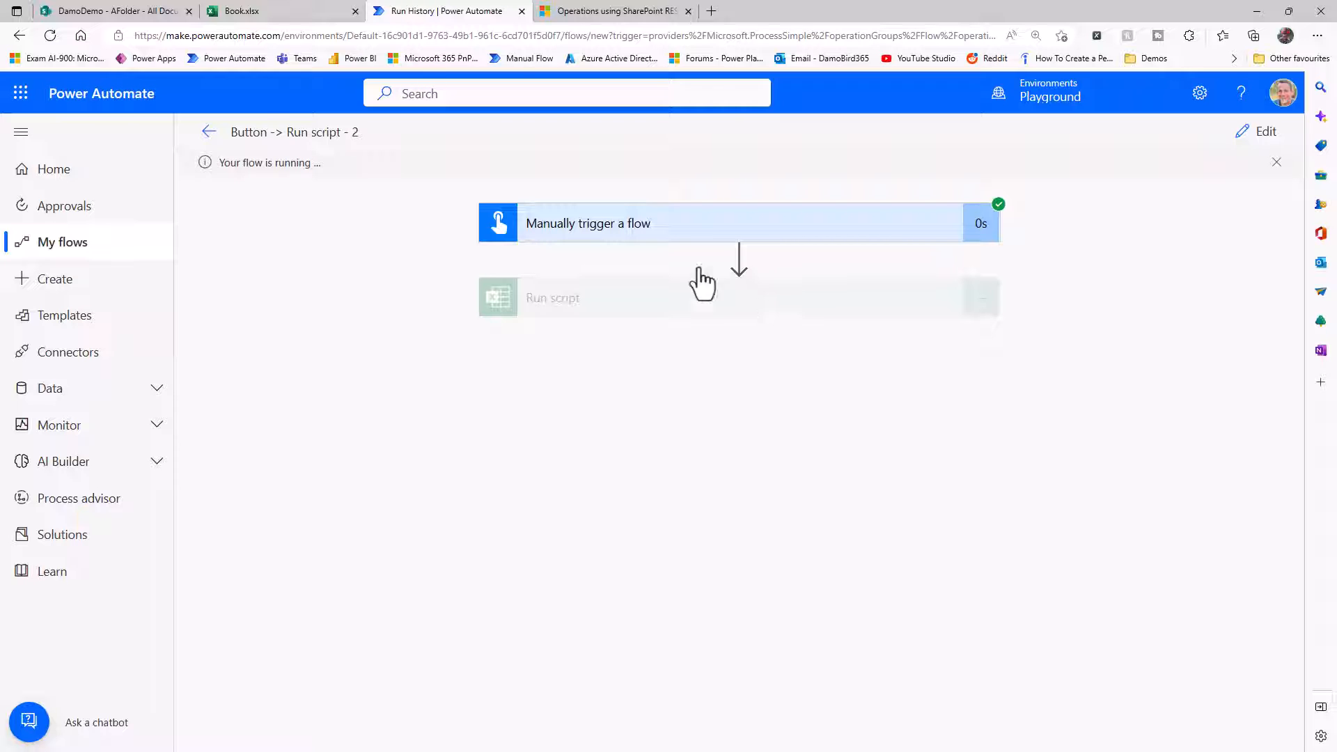
# Check the script's output in Book.xlsx and clear the contents of cells A1:C11 on Sheet1.
pyautogui.click(269, 7)
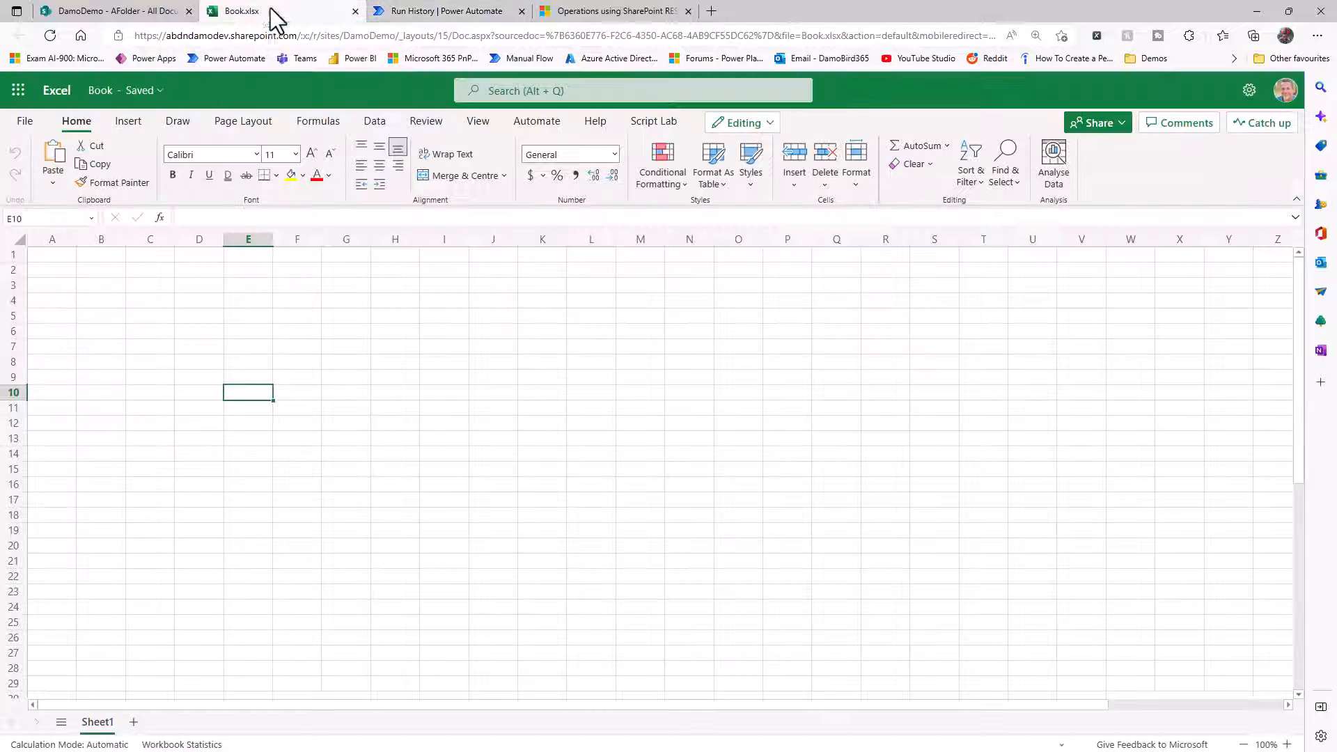
pyautogui.click(53, 36)
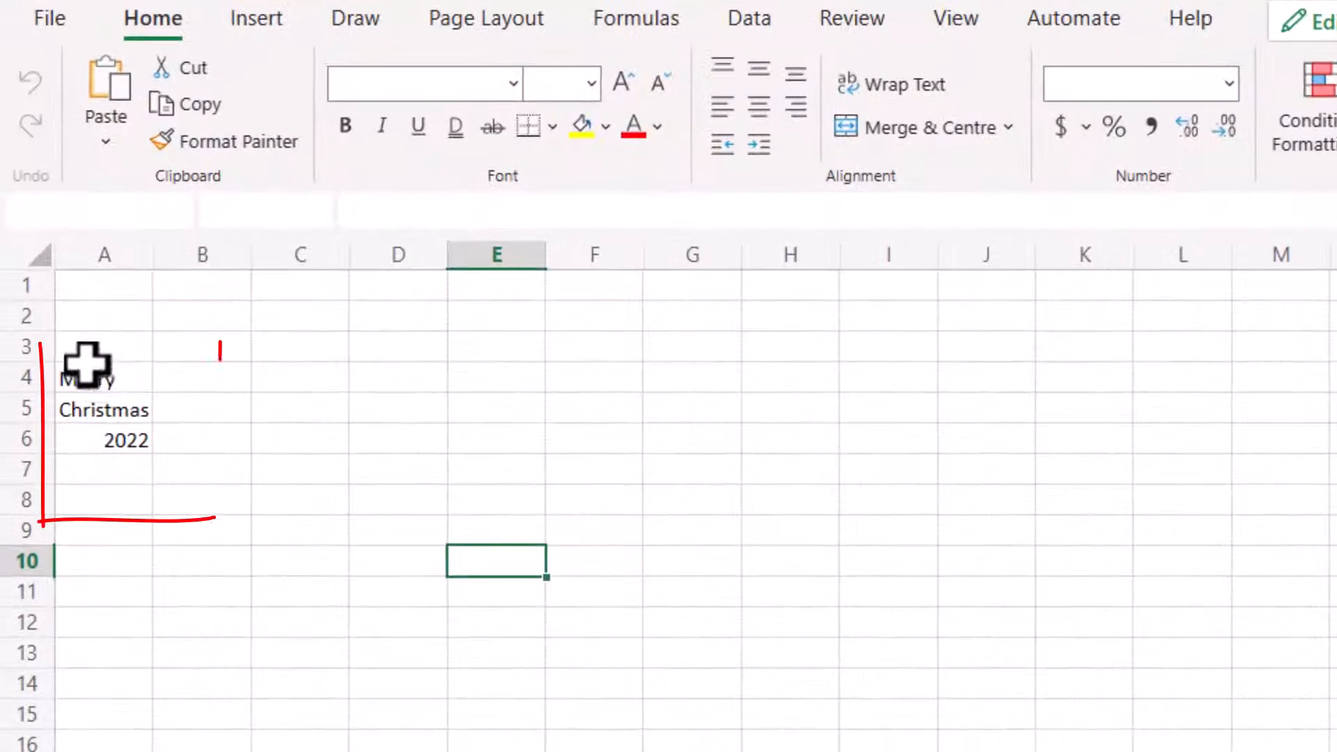
pyautogui.moveTo(305, 600); pyautogui.dragTo(50, 264)
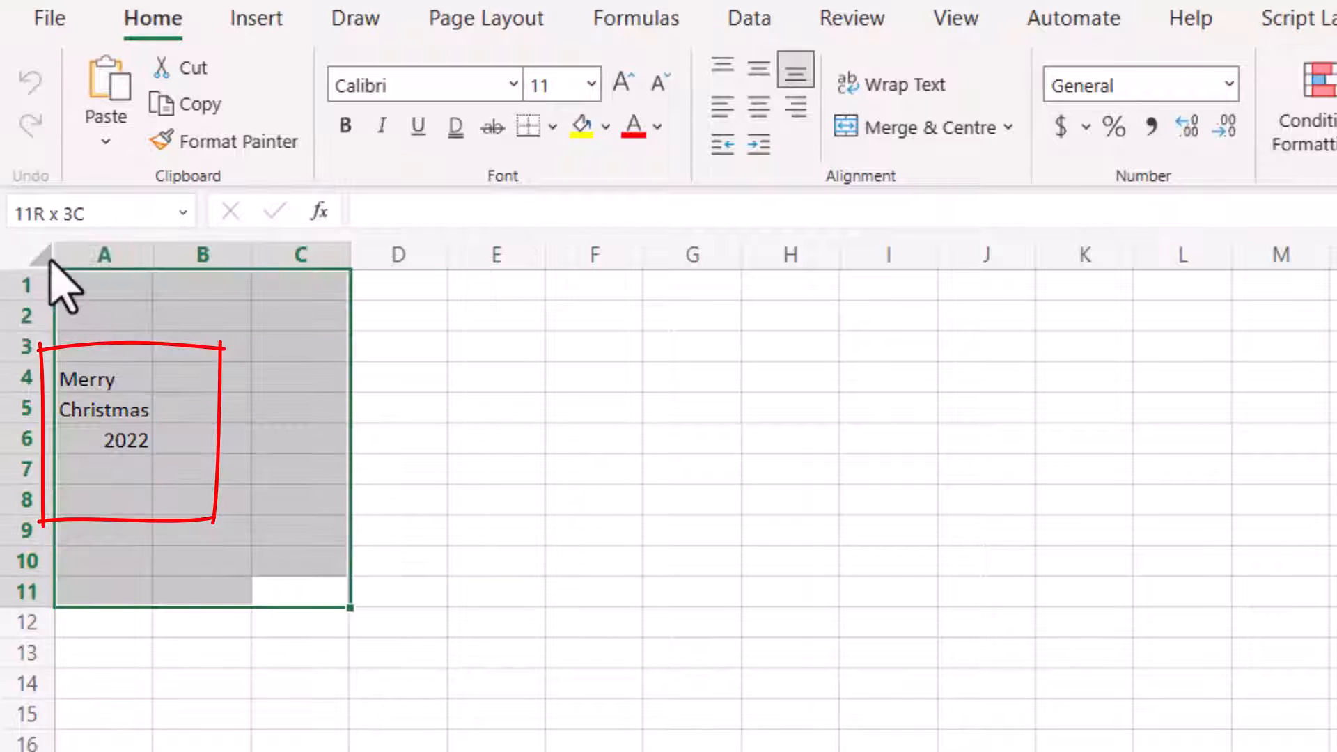
pyautogui.press('Delete')
pyautogui.click(531, 644)
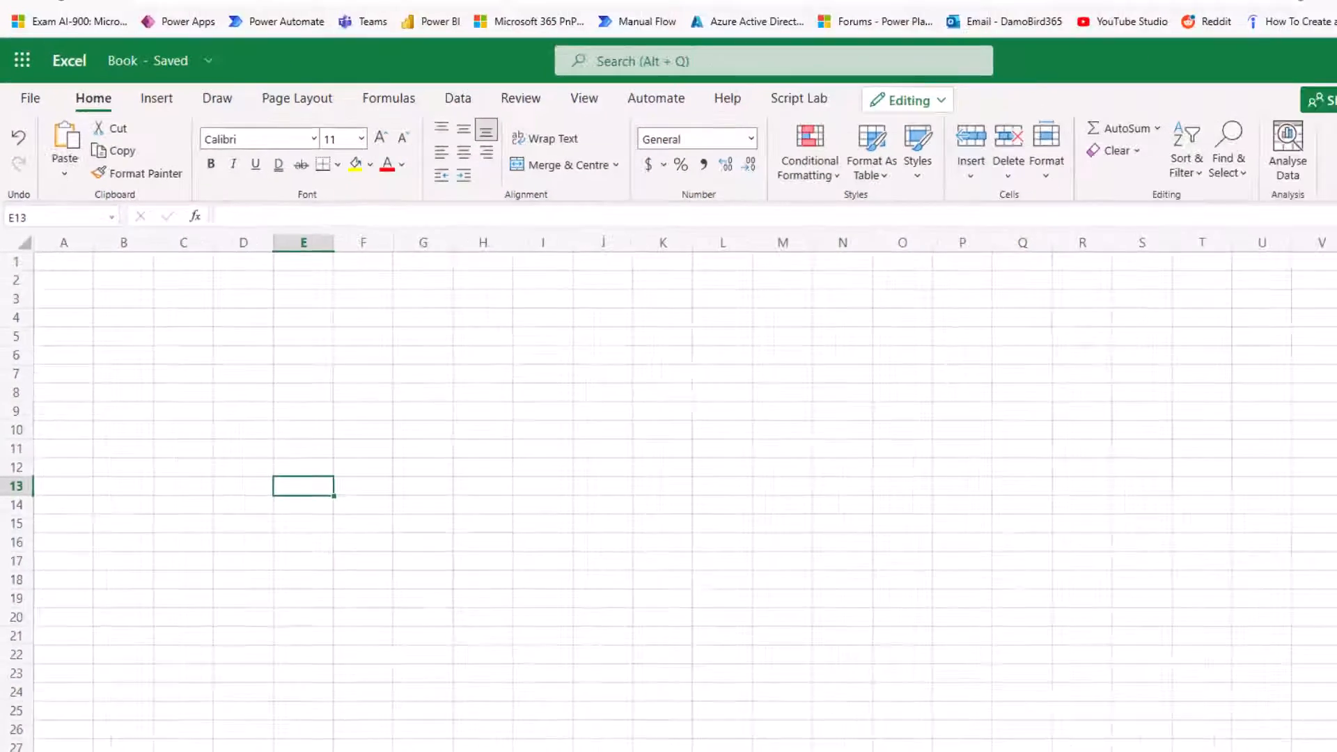
# Reopen the Button -> Run script - 2 flow for editing and insert a Compose action between the manual trigger and Run script.
pyautogui.click(445, 21)
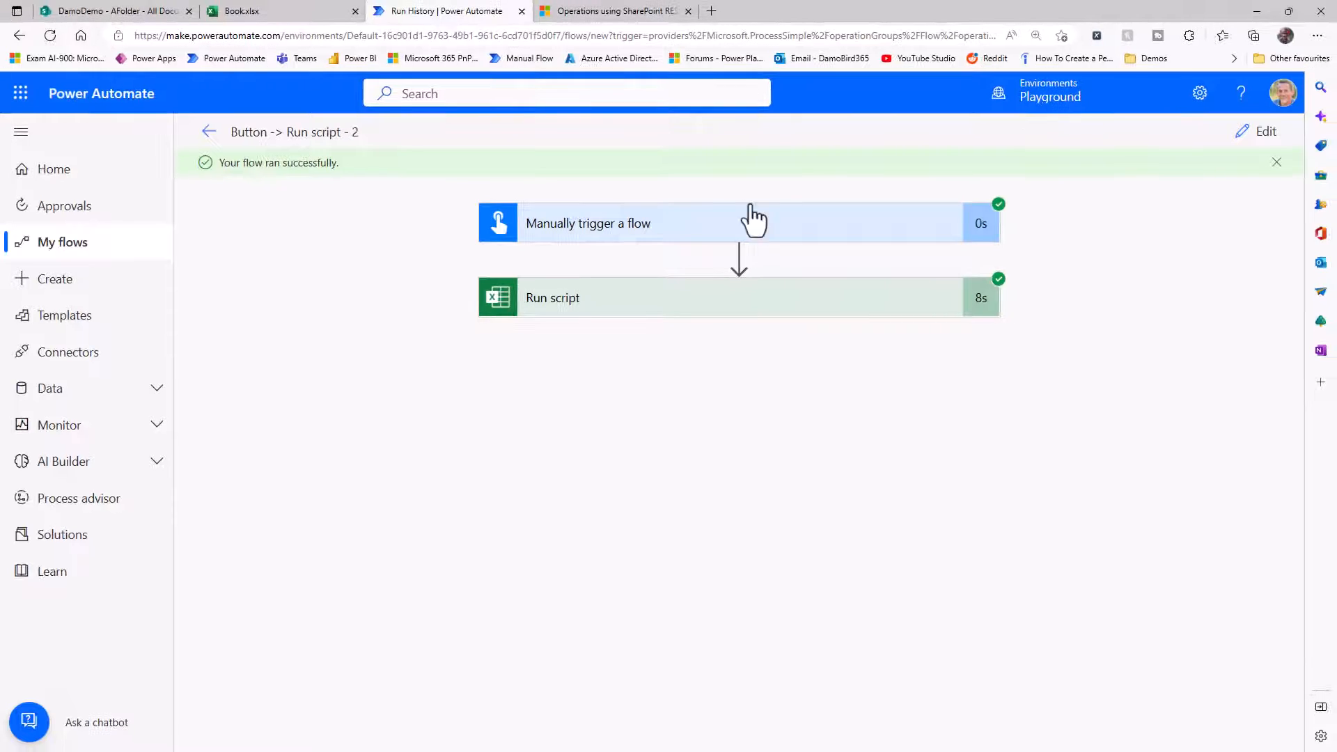
pyautogui.click(1264, 133)
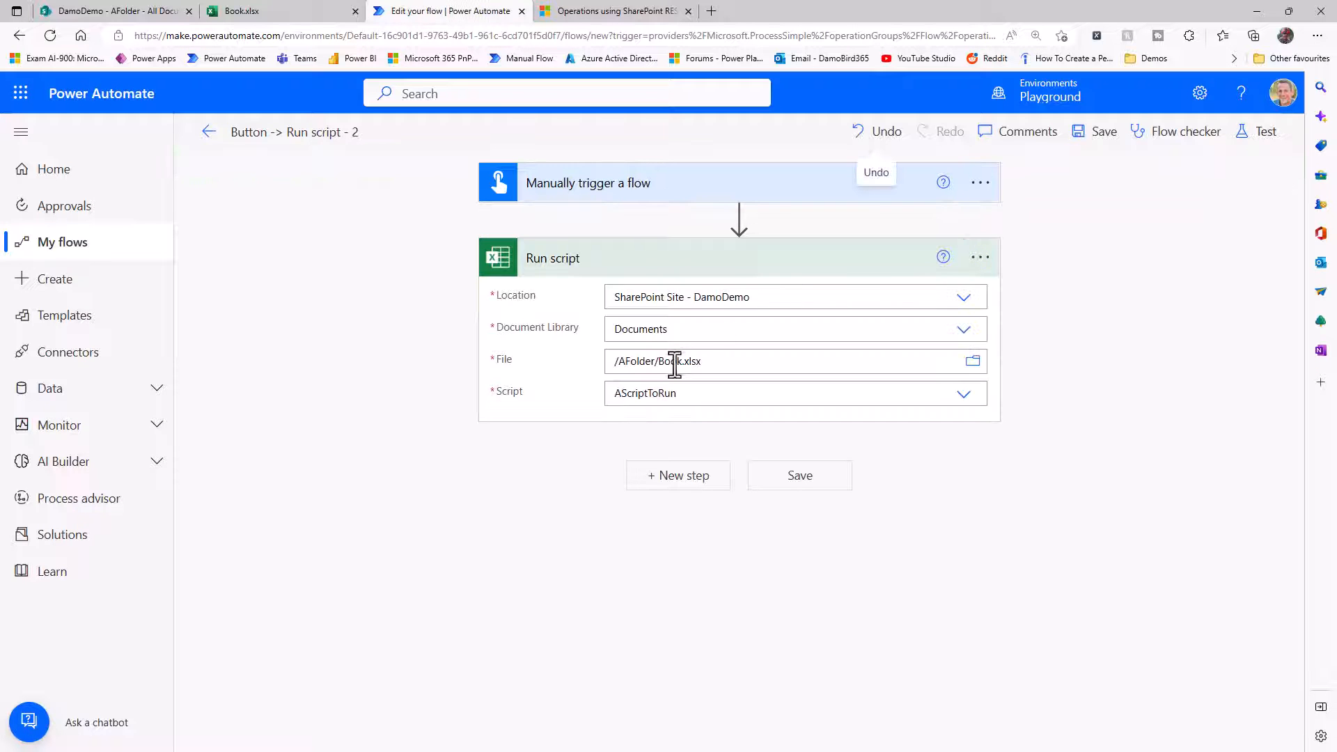
pyautogui.click(741, 221)
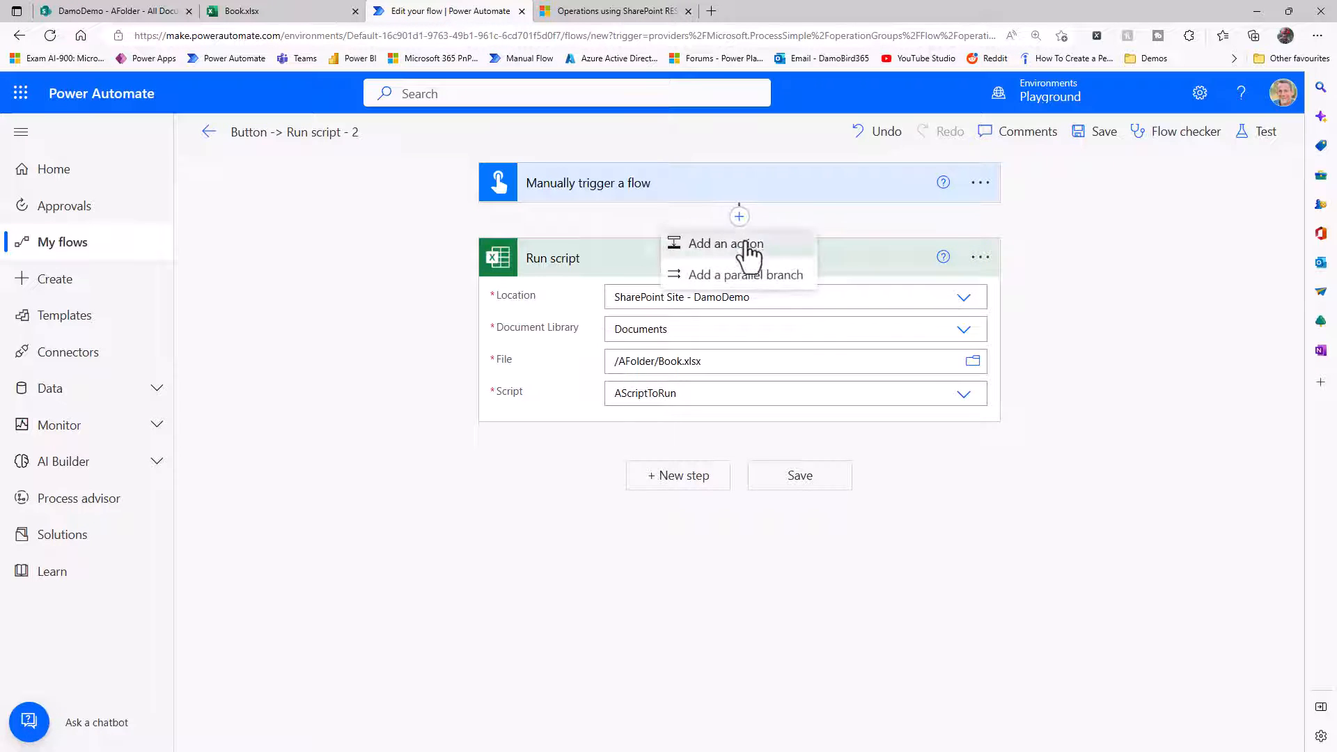
pyautogui.click(745, 243)
pyautogui.write('Compose')
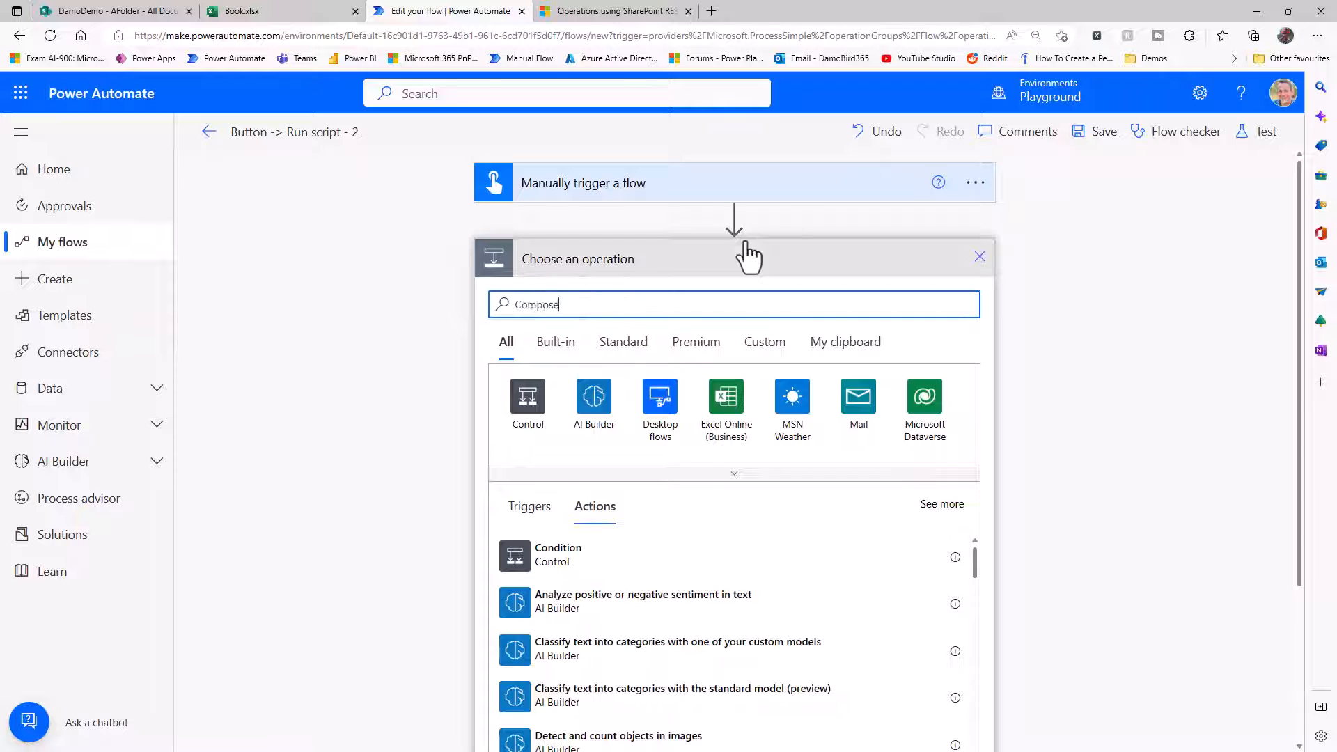
pyautogui.click(570, 550)
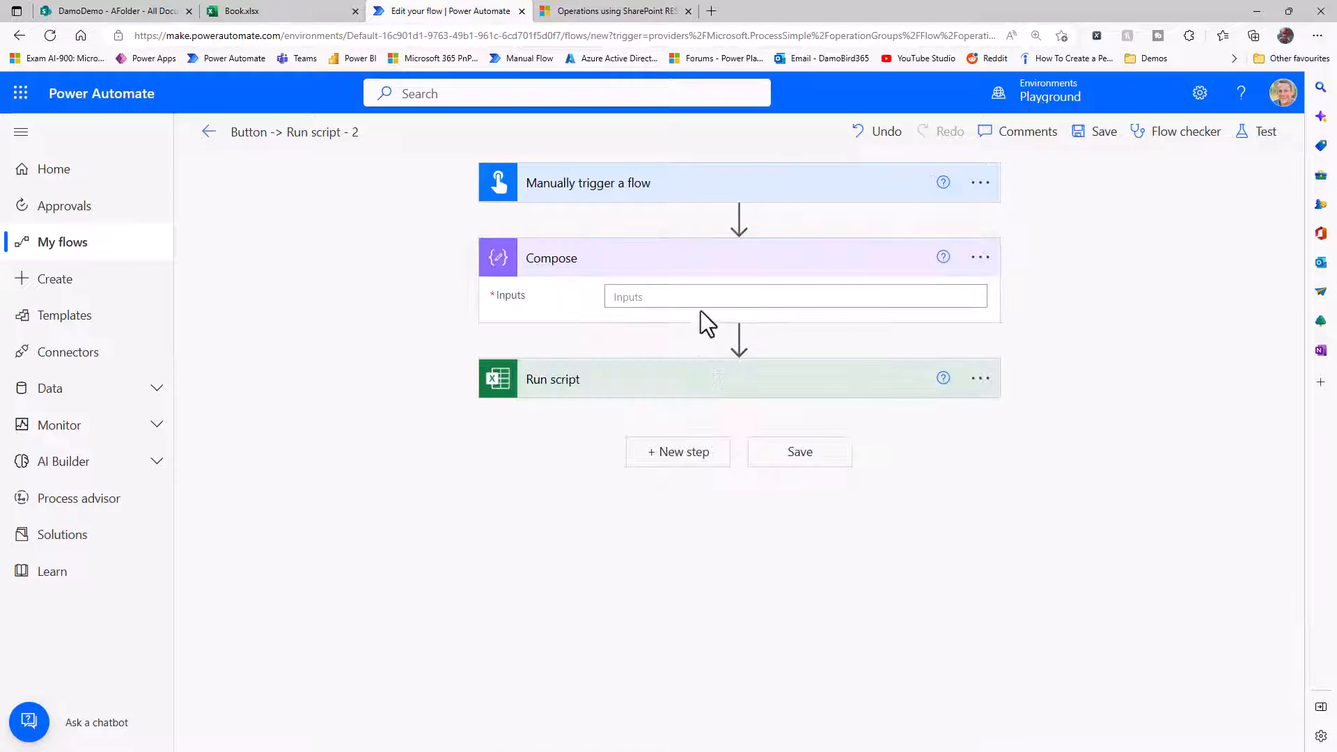
# Insert a second Compose action between the first Compose and Run script.
pyautogui.click(740, 337)
pyautogui.click(749, 367)
pyautogui.write('c')
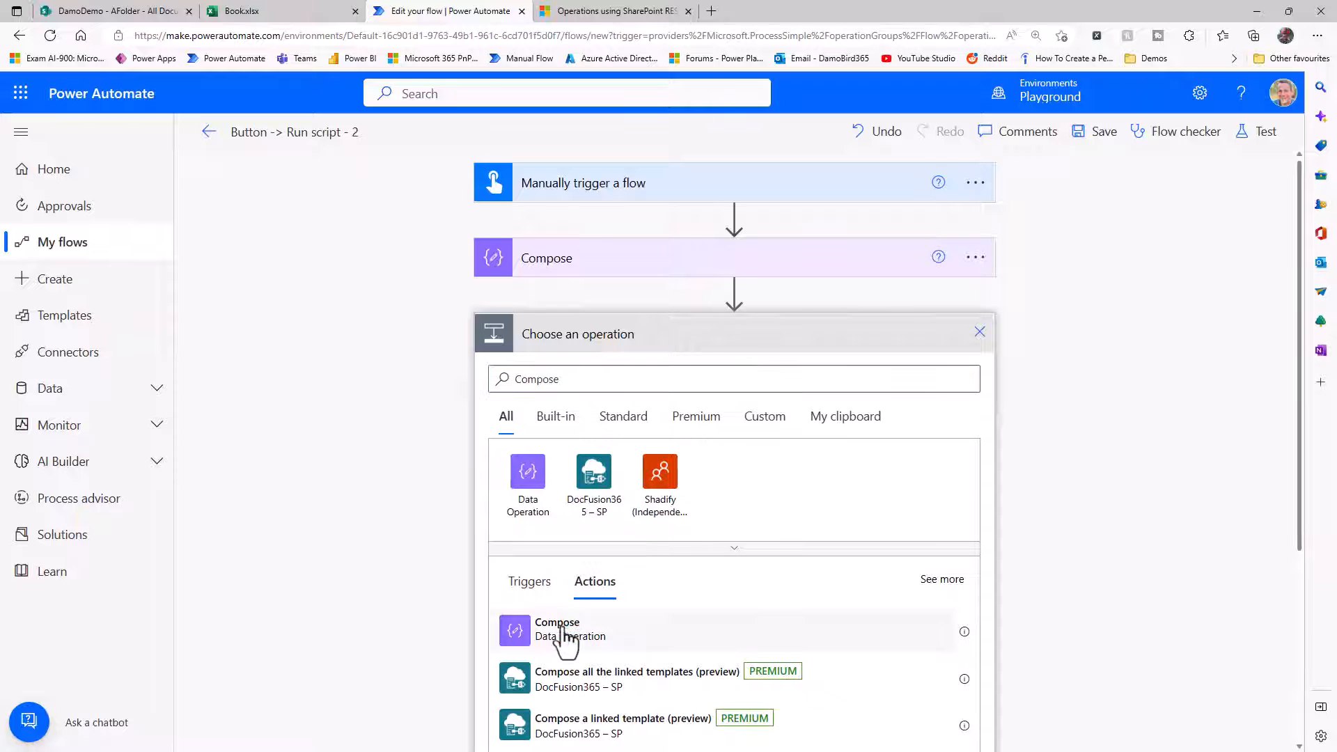
pyautogui.click(563, 634)
# Rename the first Compose action to ComposeDocLib and the second one to ComposePath.
pyautogui.click(979, 257)
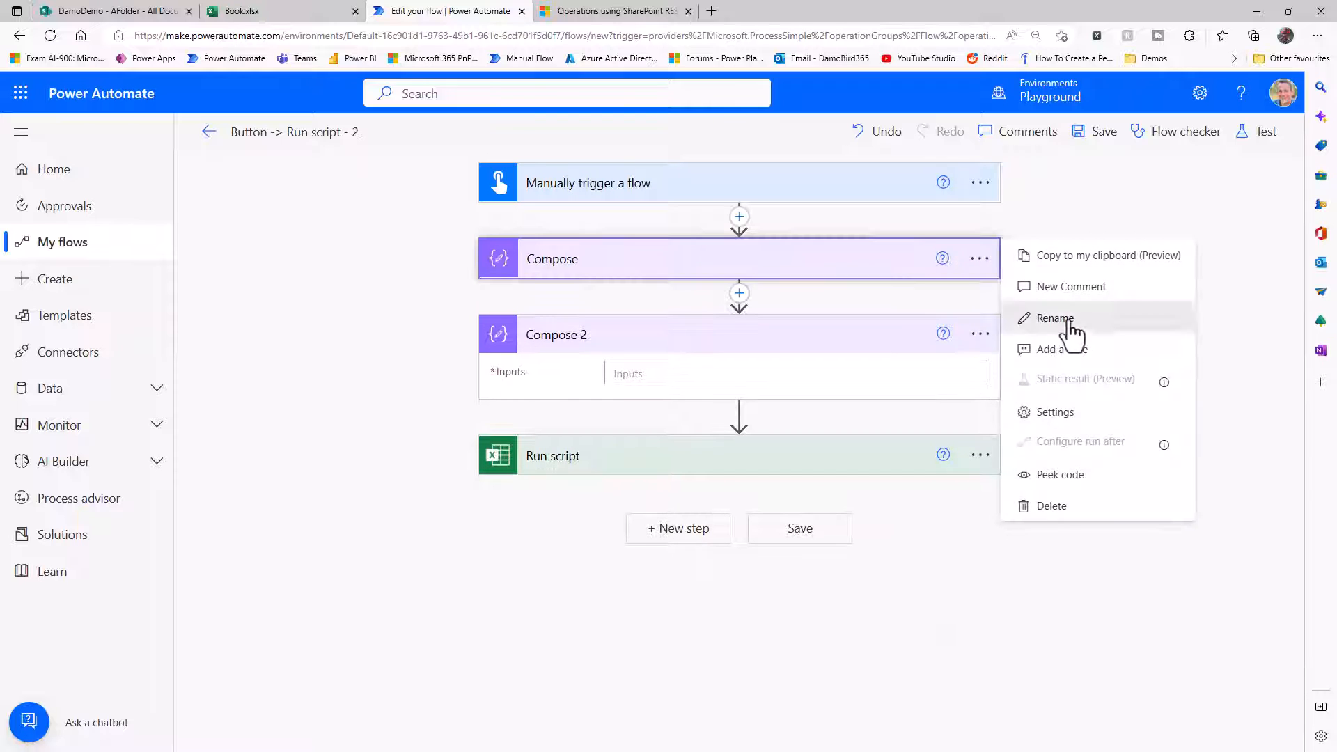
pyautogui.click(1033, 312)
pyautogui.click(730, 261)
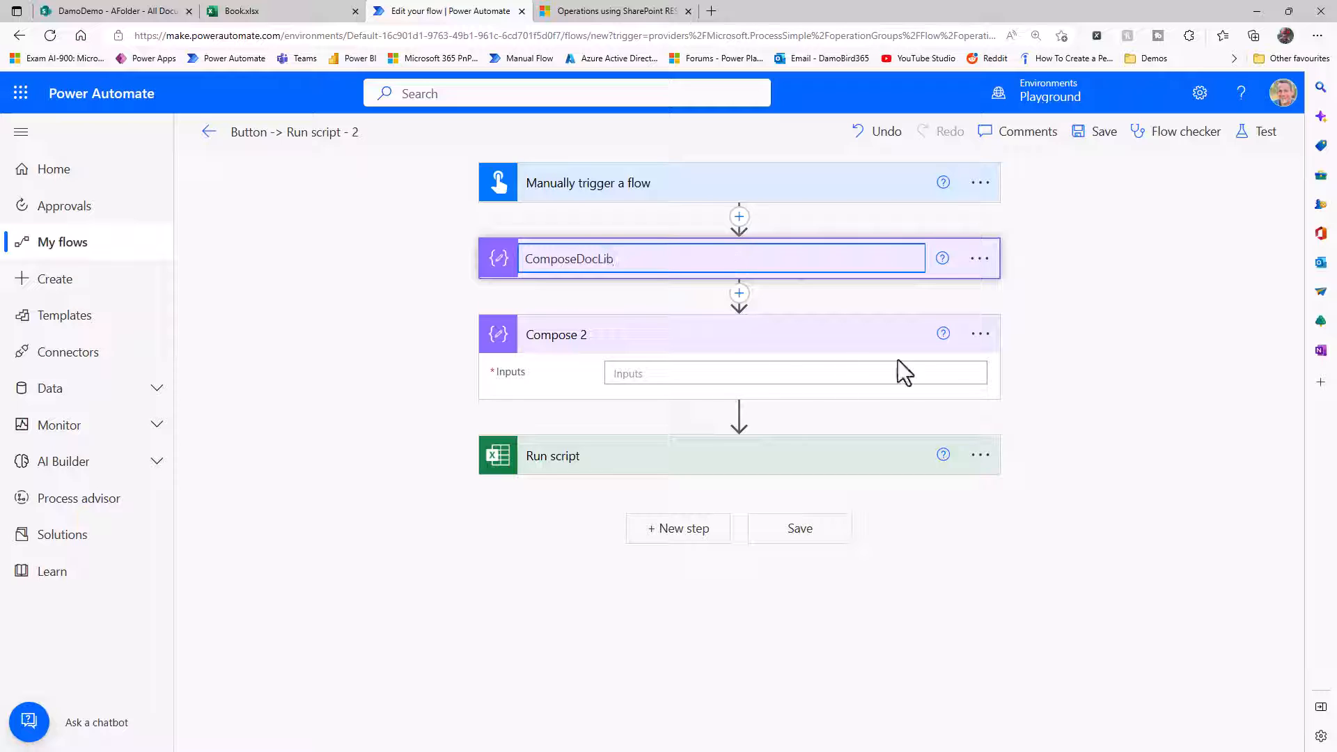
pyautogui.click(980, 333)
pyautogui.click(1060, 391)
pyautogui.click(616, 333)
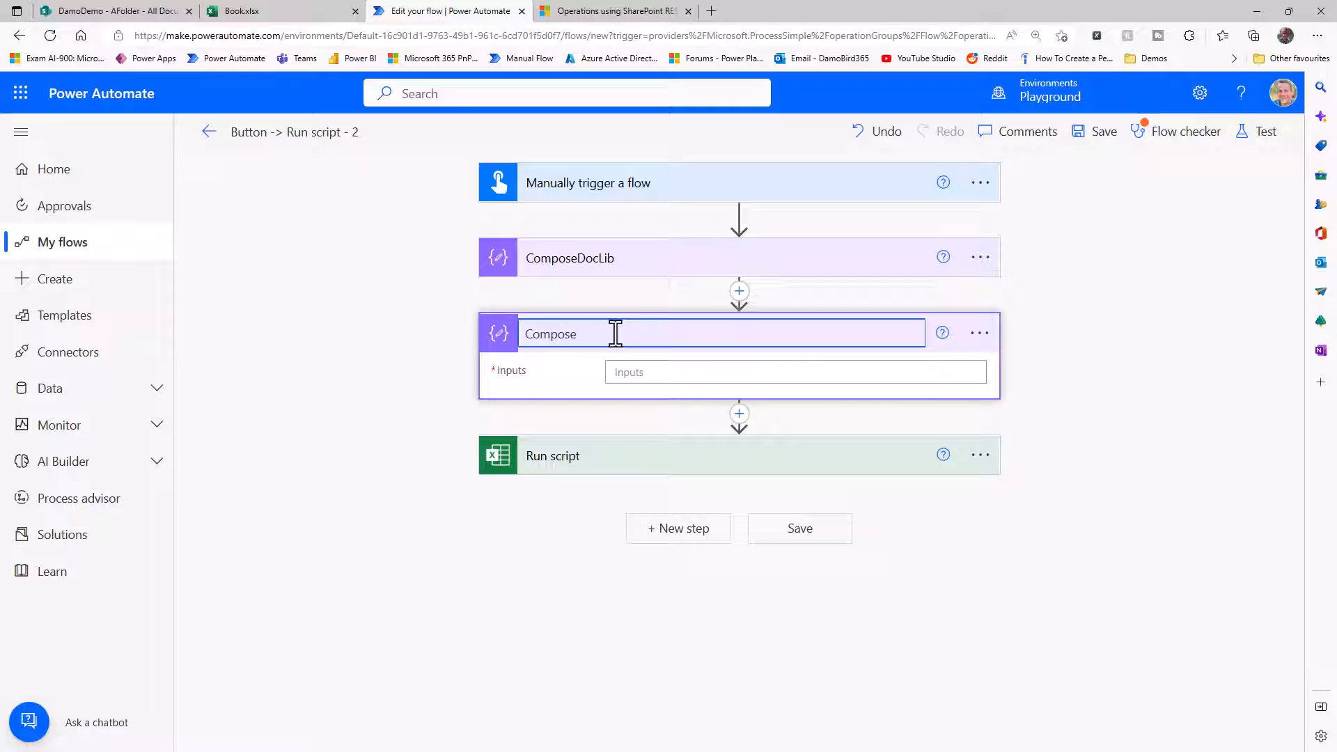
# Copy the document library name from Run script and set the ComposeDocLib input to Documents.
pyautogui.click(620, 457)
pyautogui.moveTo(696, 541); pyautogui.dragTo(597, 539)
pyautogui.hotkey('ctrl', 'c')
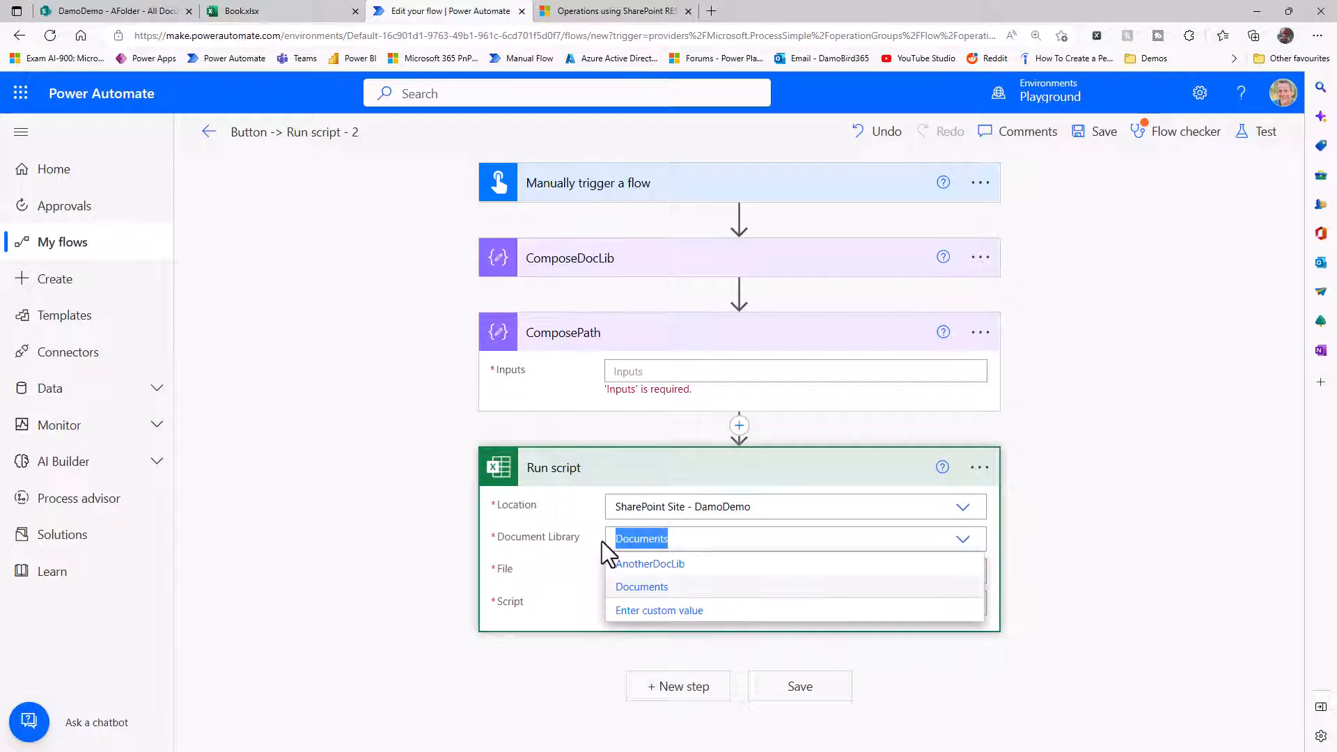
pyautogui.click(631, 260)
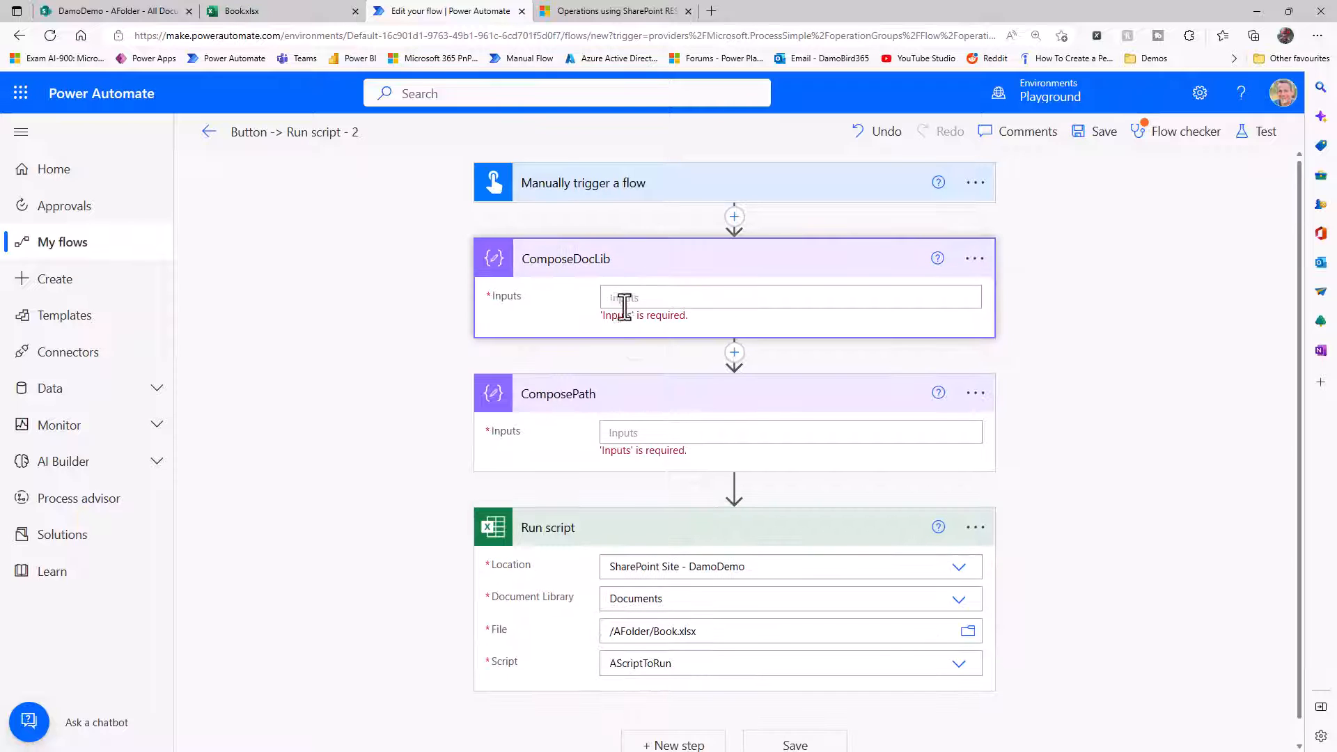
pyautogui.click(621, 300)
pyautogui.hotkey('ctrl', 'v')
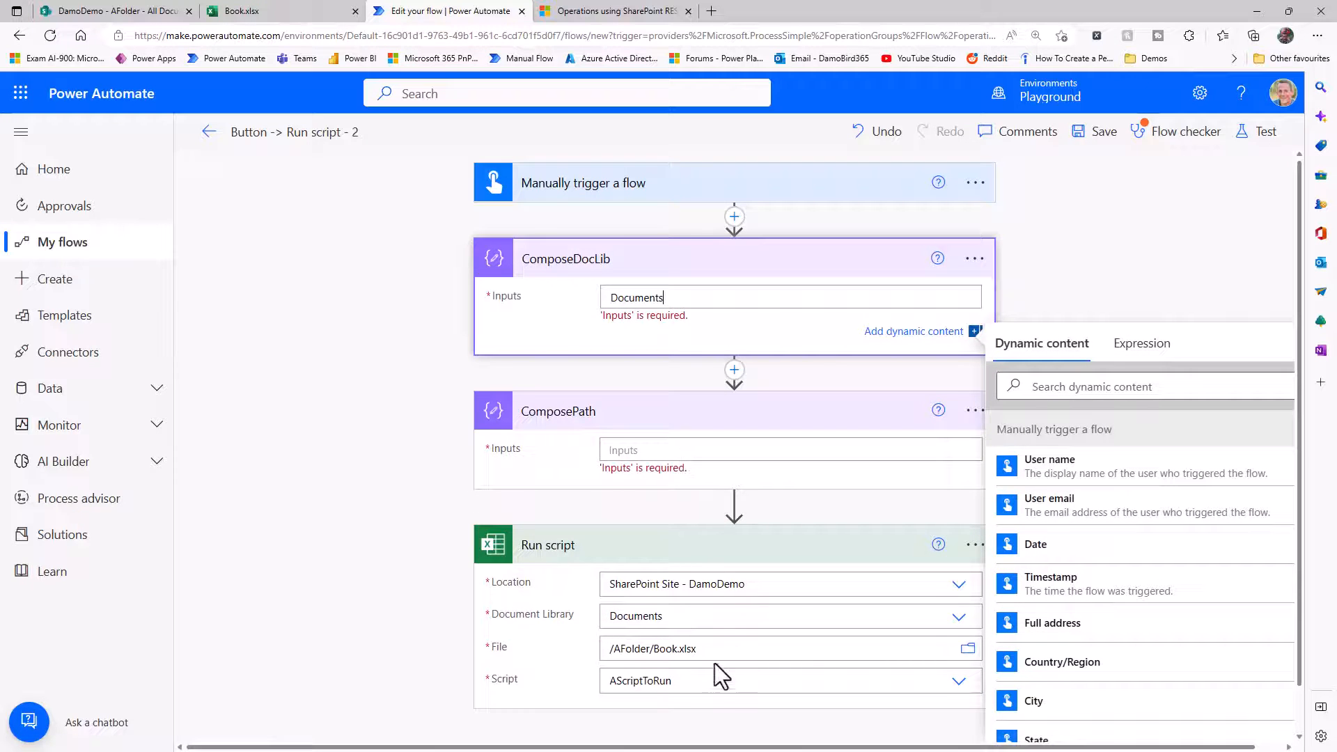
# Copy the file path from Run script and set the ComposePath input to /AFolder/Book.xlsx.
pyautogui.moveTo(711, 654); pyautogui.dragTo(597, 640)
pyautogui.hotkey('ctrl', 'c')
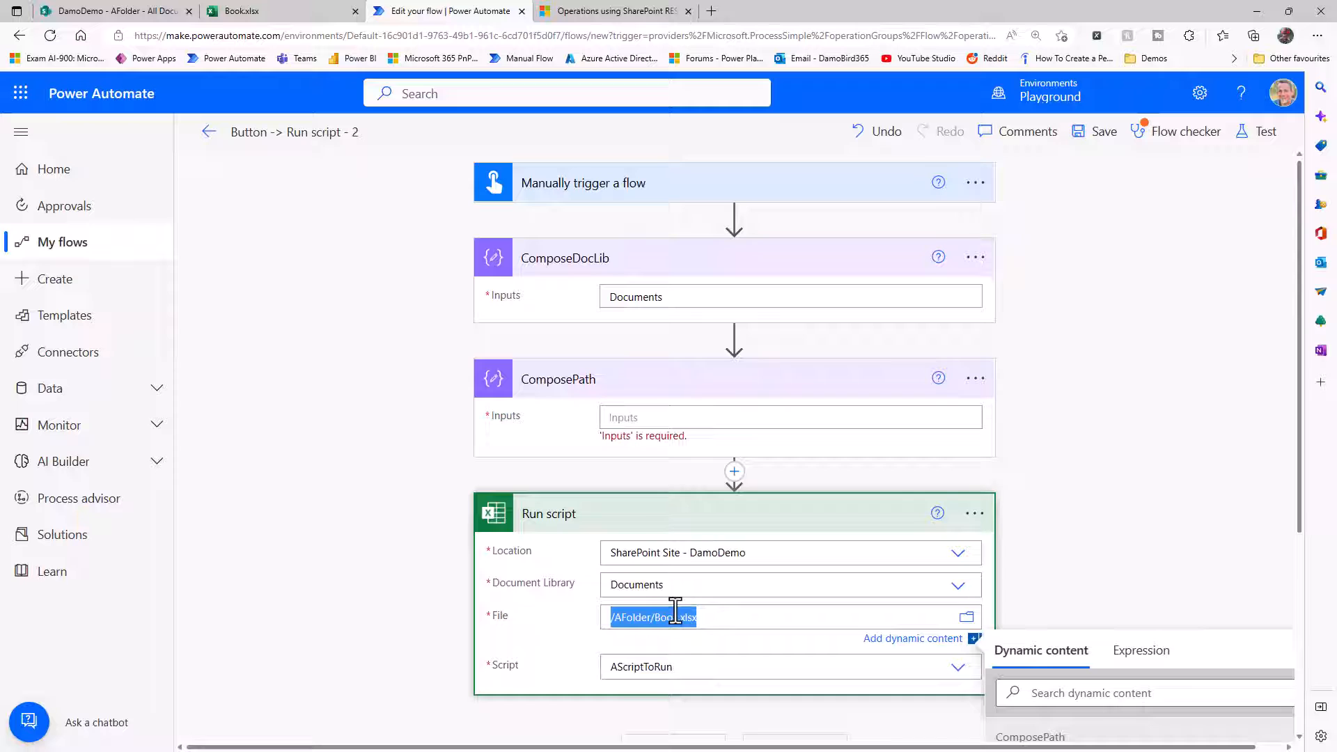
pyautogui.click(637, 417)
pyautogui.hotkey('ctrl', 'v')
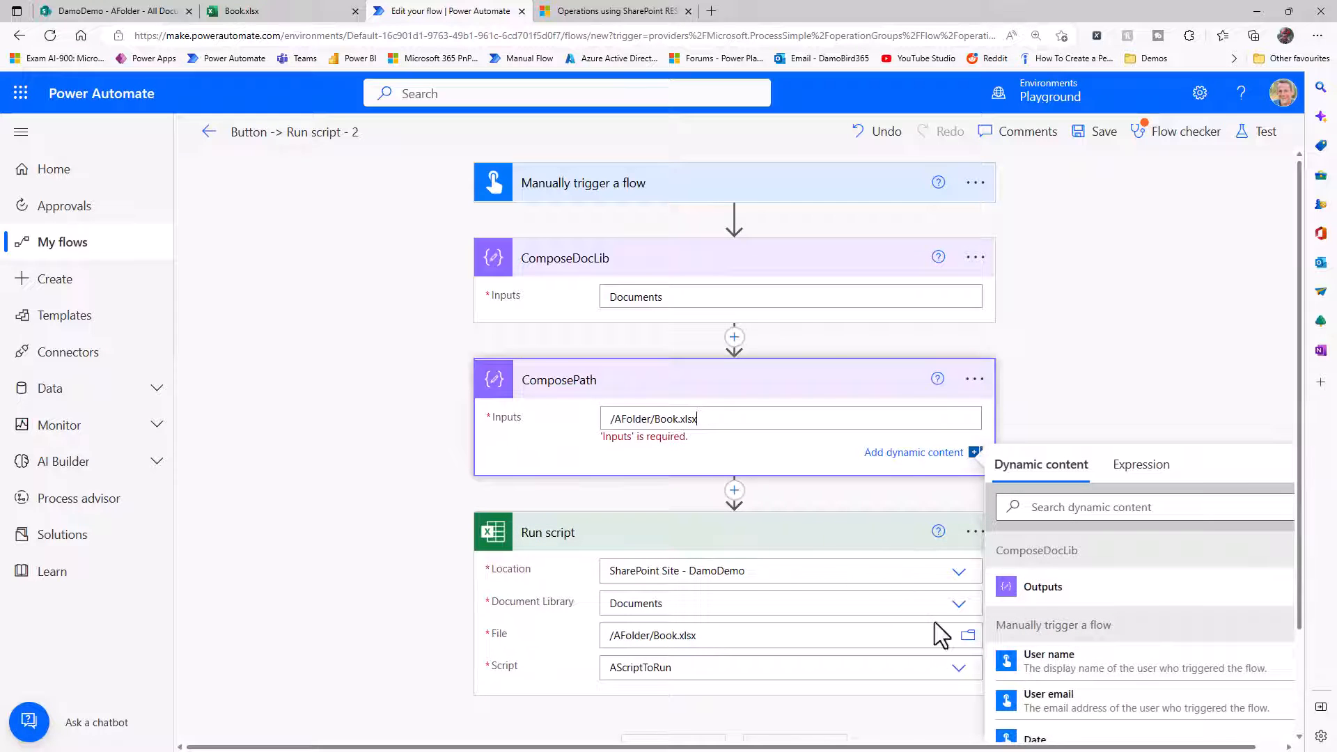
# Replace the Run script document library with a custom value using the ComposeDocLib Outputs dynamic content.
pyautogui.click(776, 603)
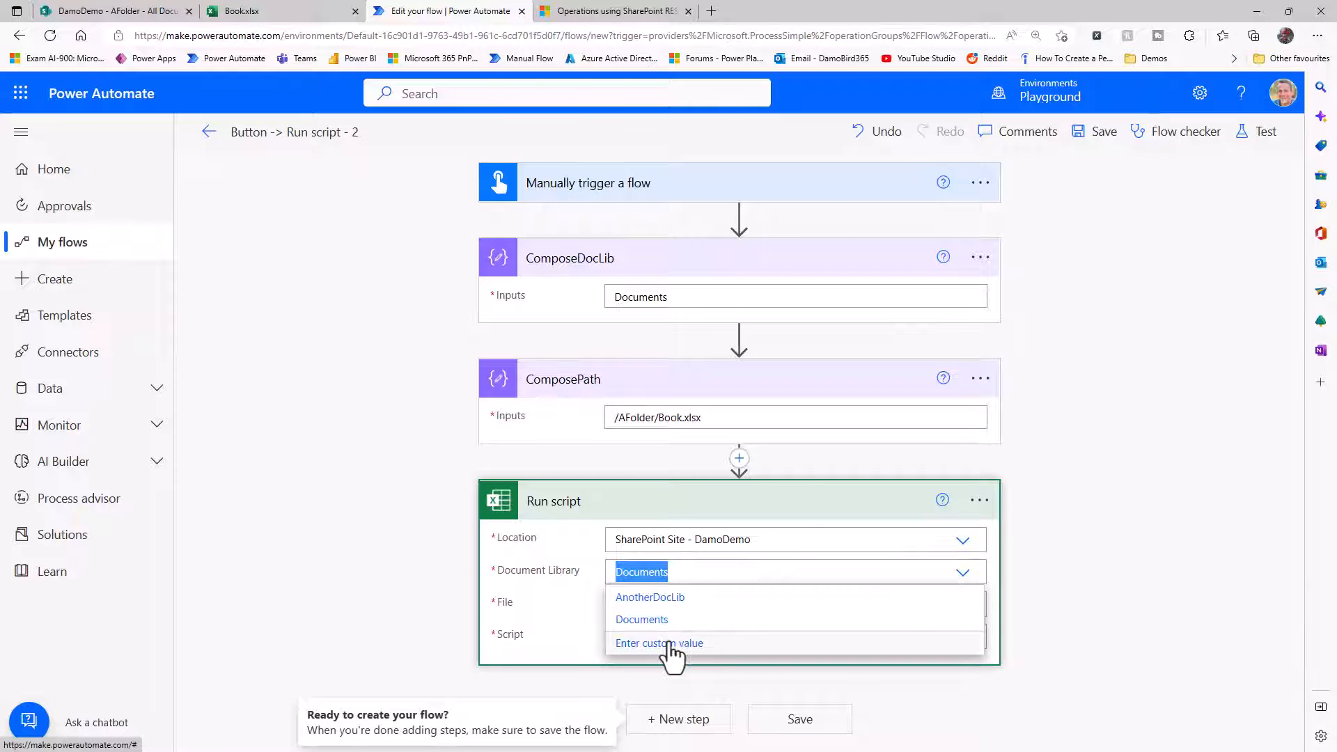
pyautogui.click(670, 645)
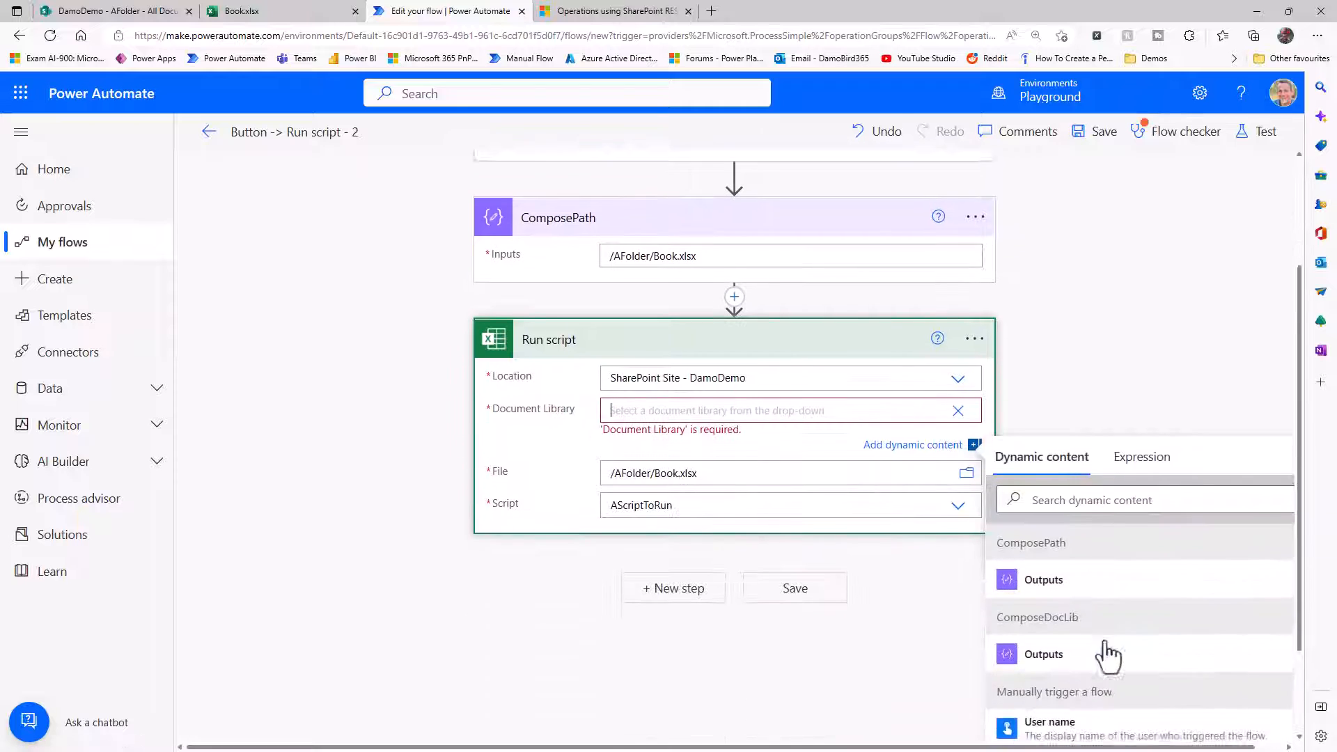
pyautogui.click(1055, 639)
# Replace the Run script file path with the ComposePath Outputs dynamic content.
pyautogui.moveTo(741, 447); pyautogui.dragTo(557, 439)
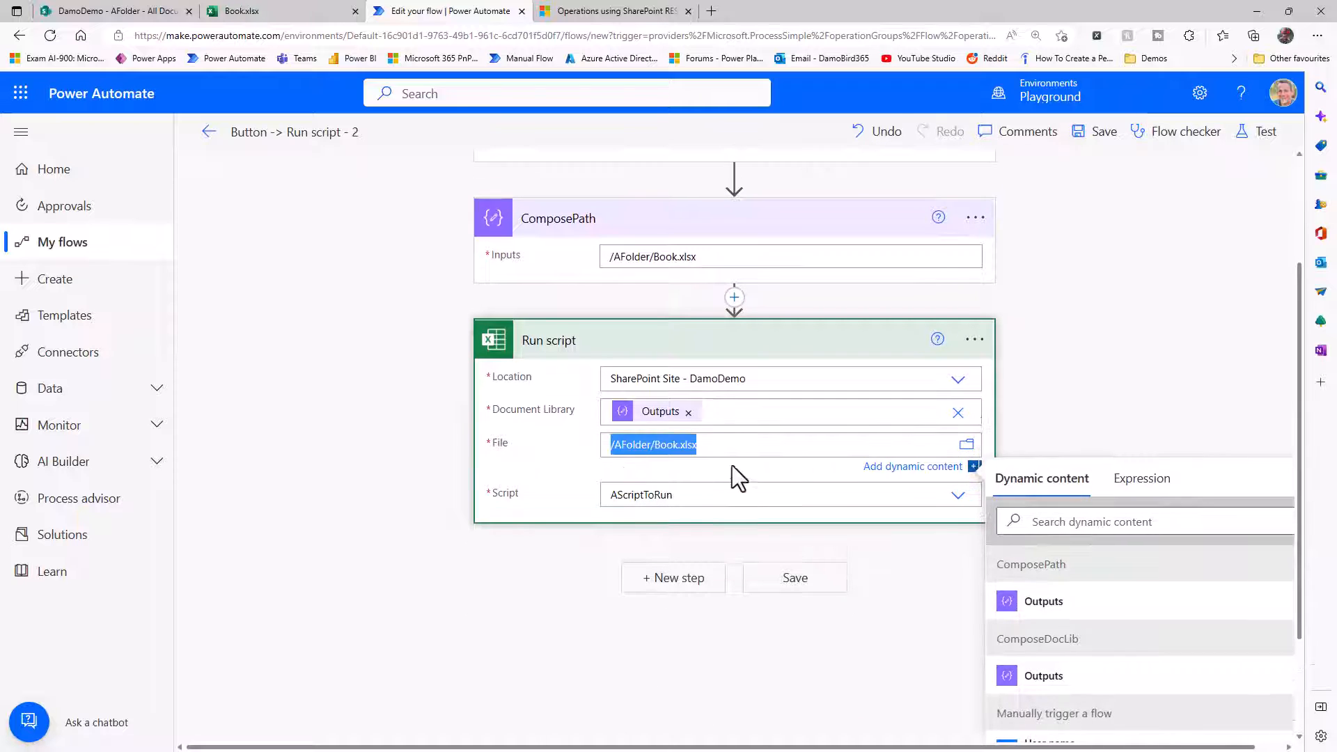
pyautogui.press('BackSpace')
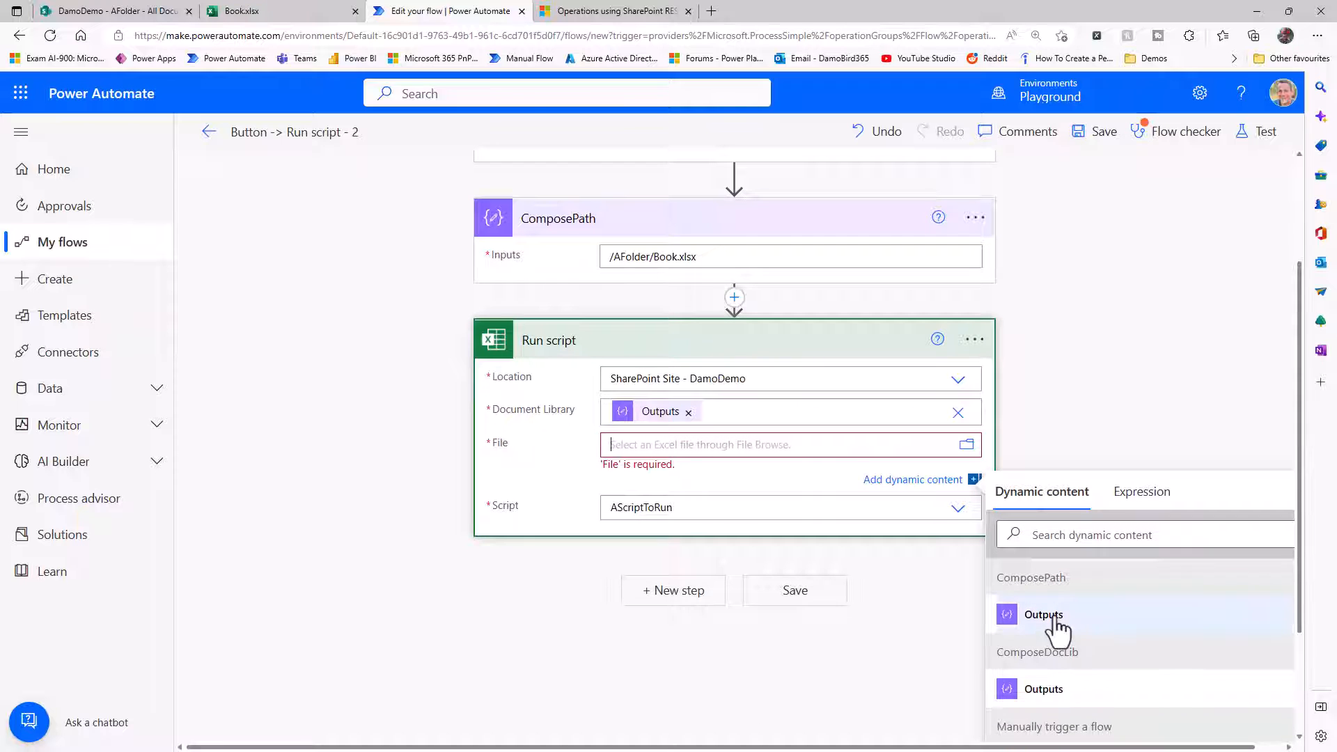
pyautogui.click(1055, 619)
pyautogui.click(1102, 361)
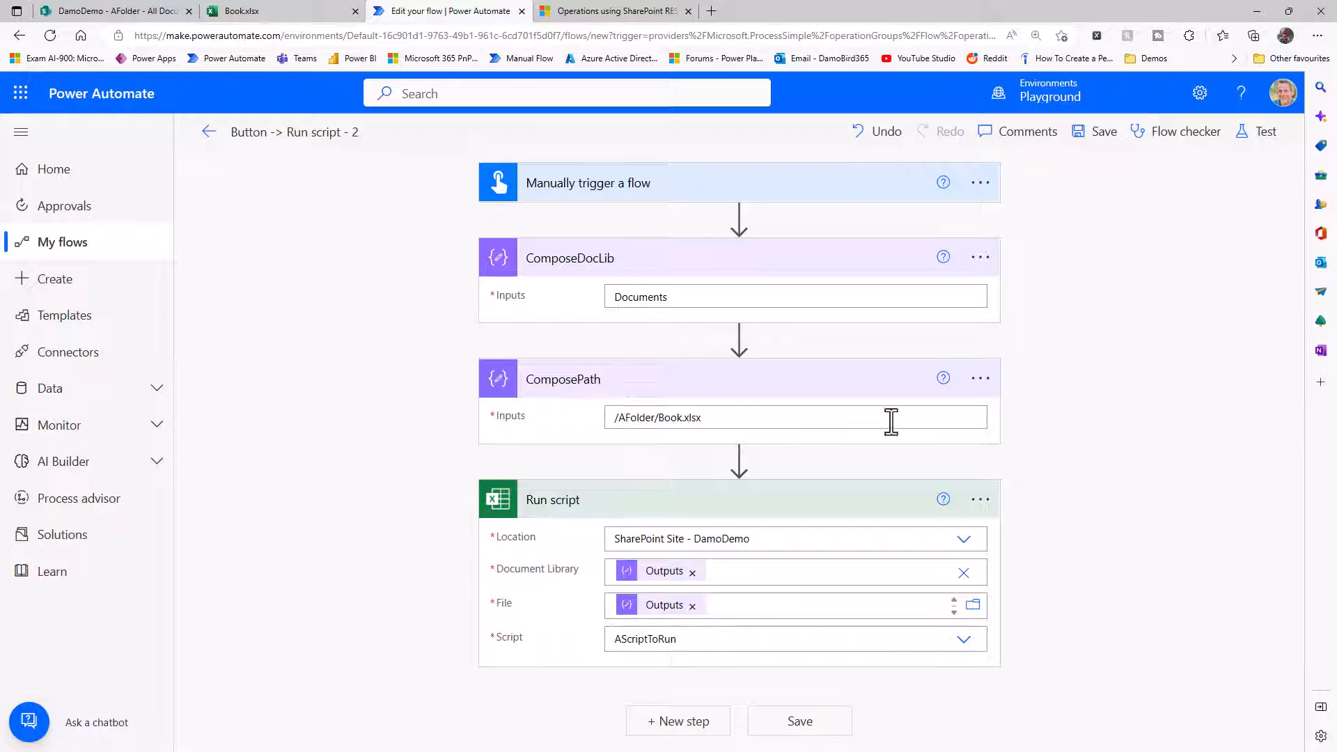
# Save the flow, test it manually, and expand the Run script action in the run results to inspect its inputs.
pyautogui.click(1268, 137)
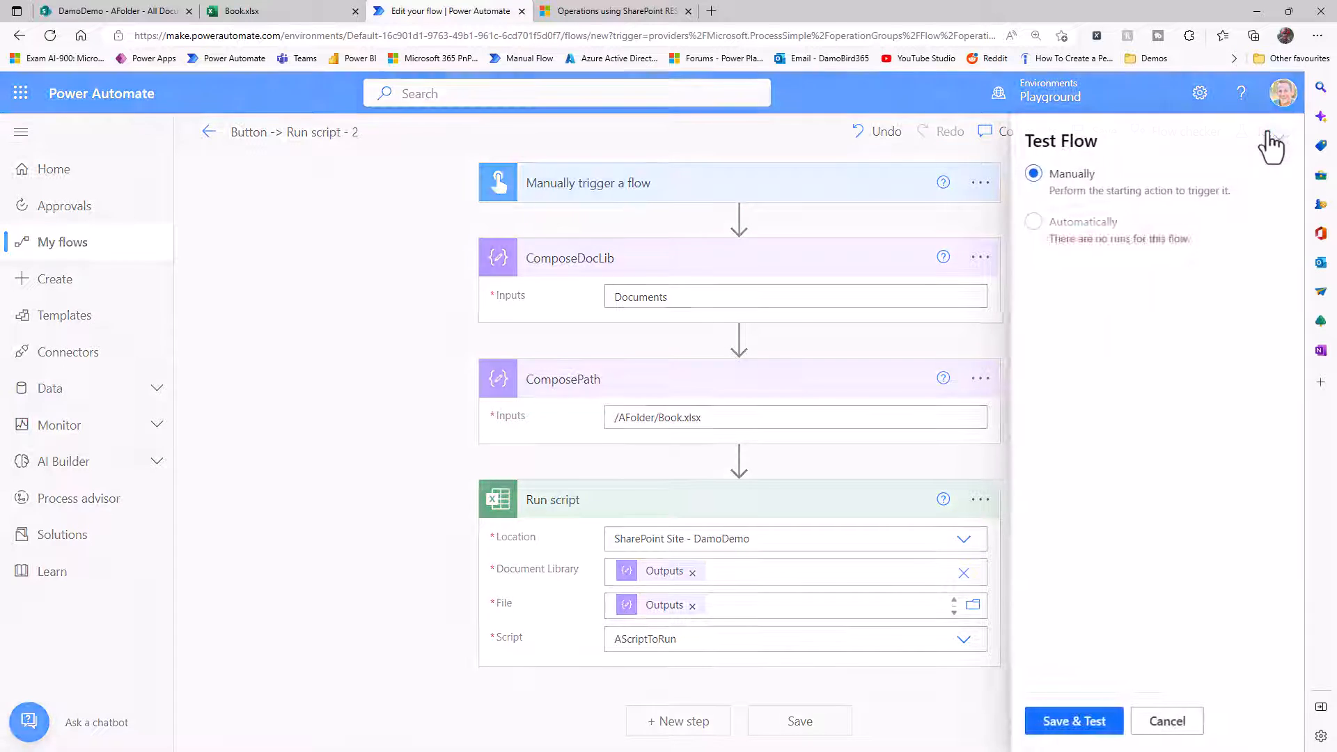
pyautogui.click(1072, 721)
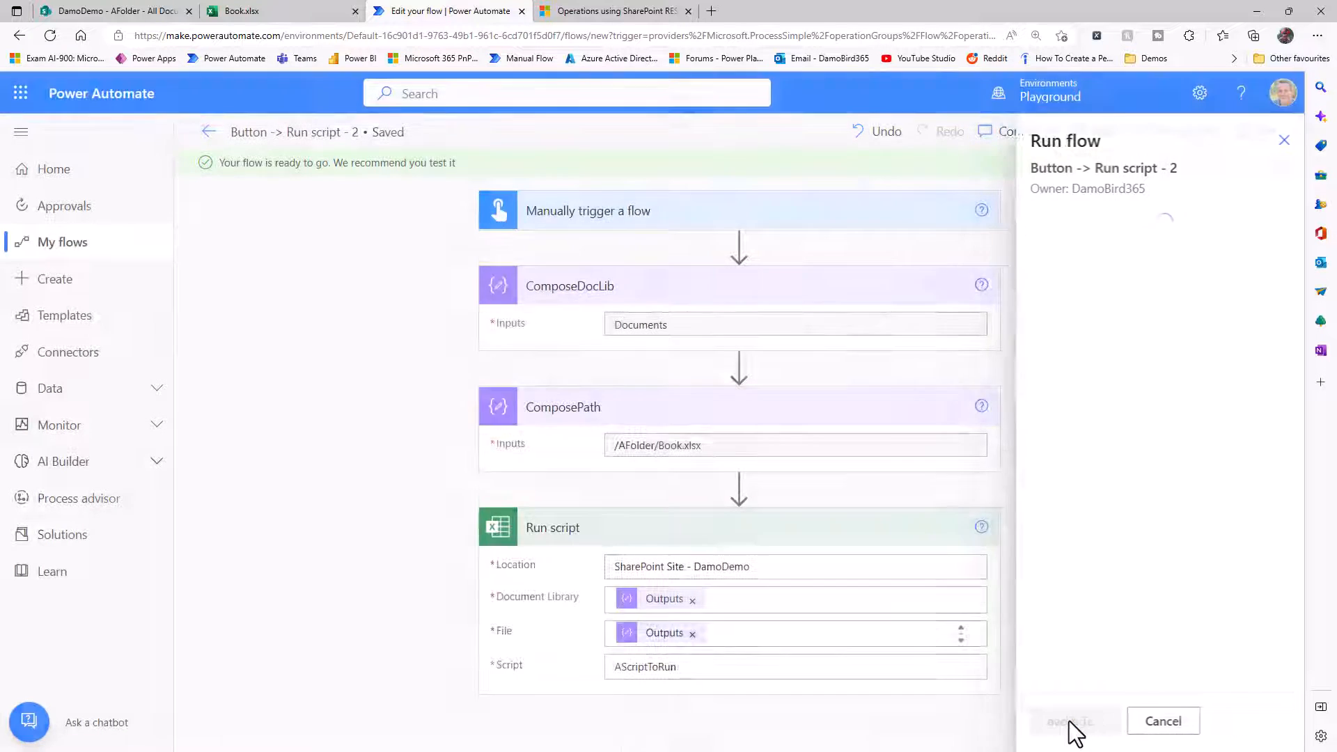
pyautogui.click(1068, 720)
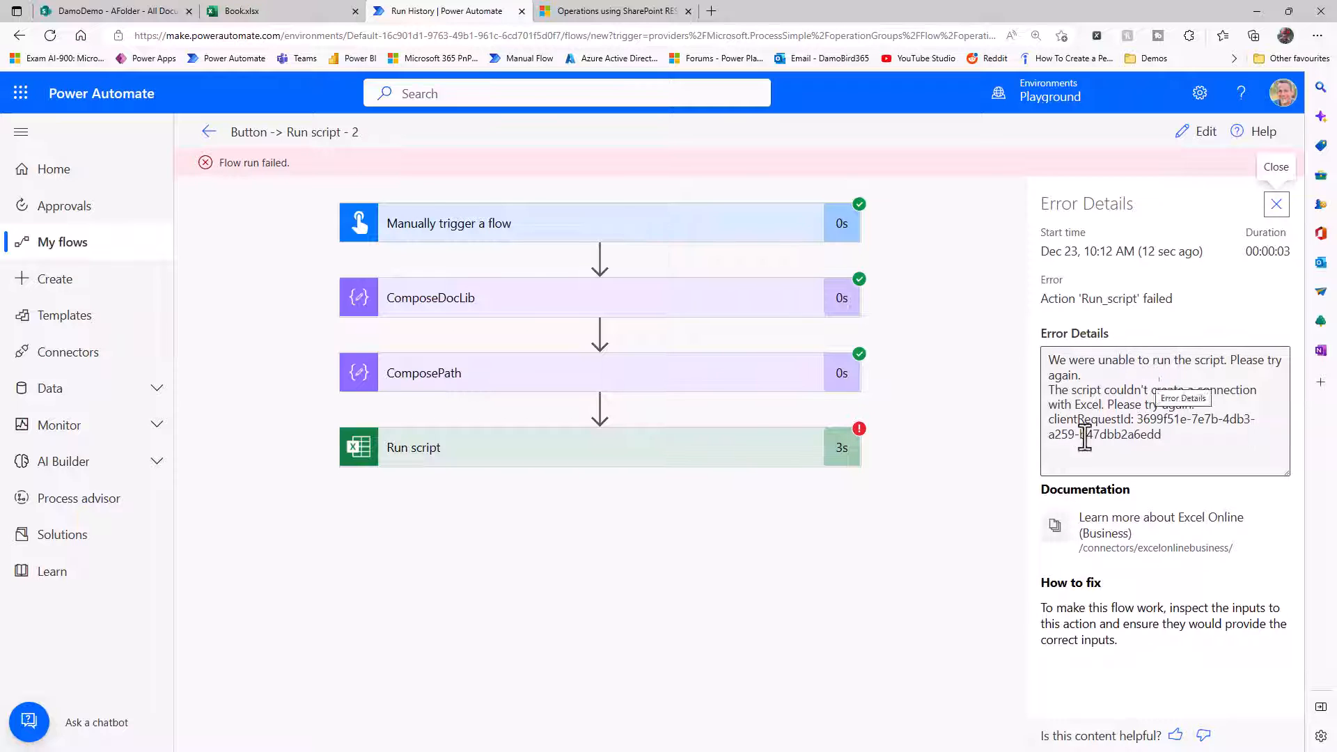
pyautogui.click(561, 459)
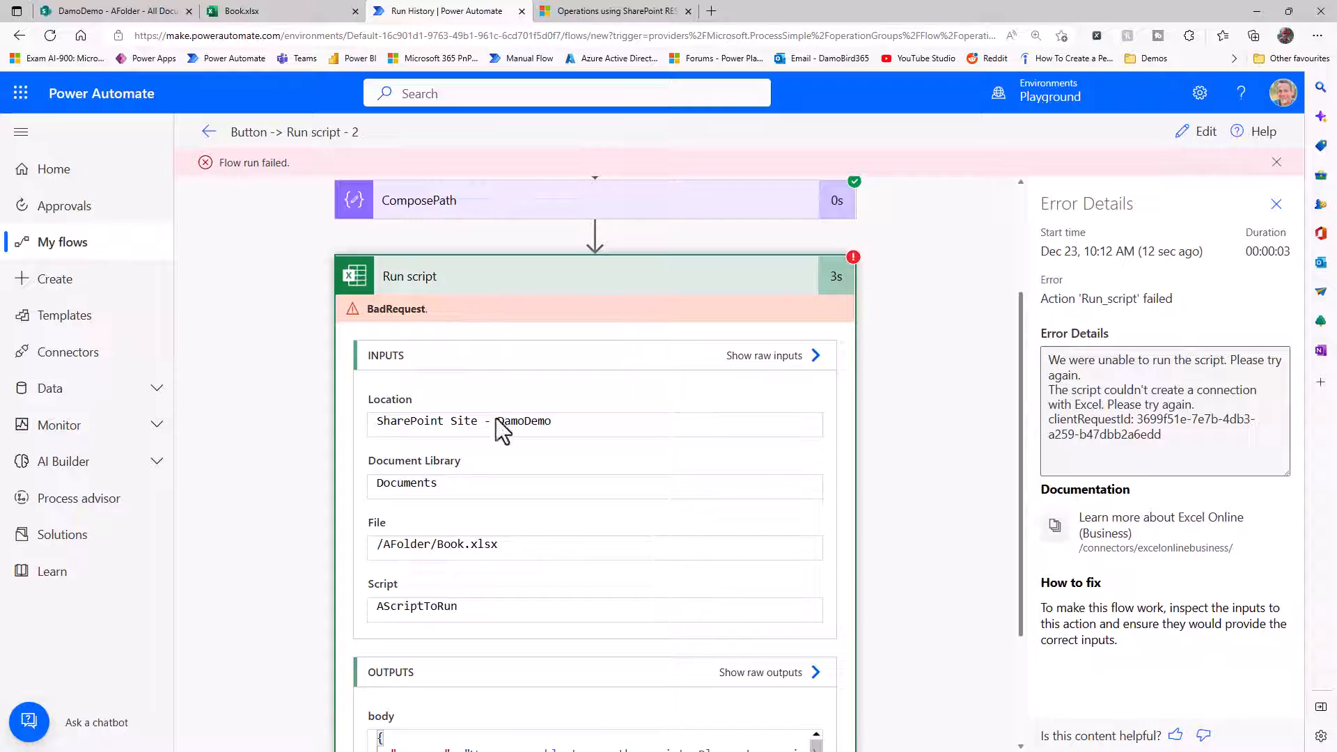
# Examine the drive and file parameters in the failed run's Run script raw inputs.
pyautogui.scroll(-1, 495, 418)
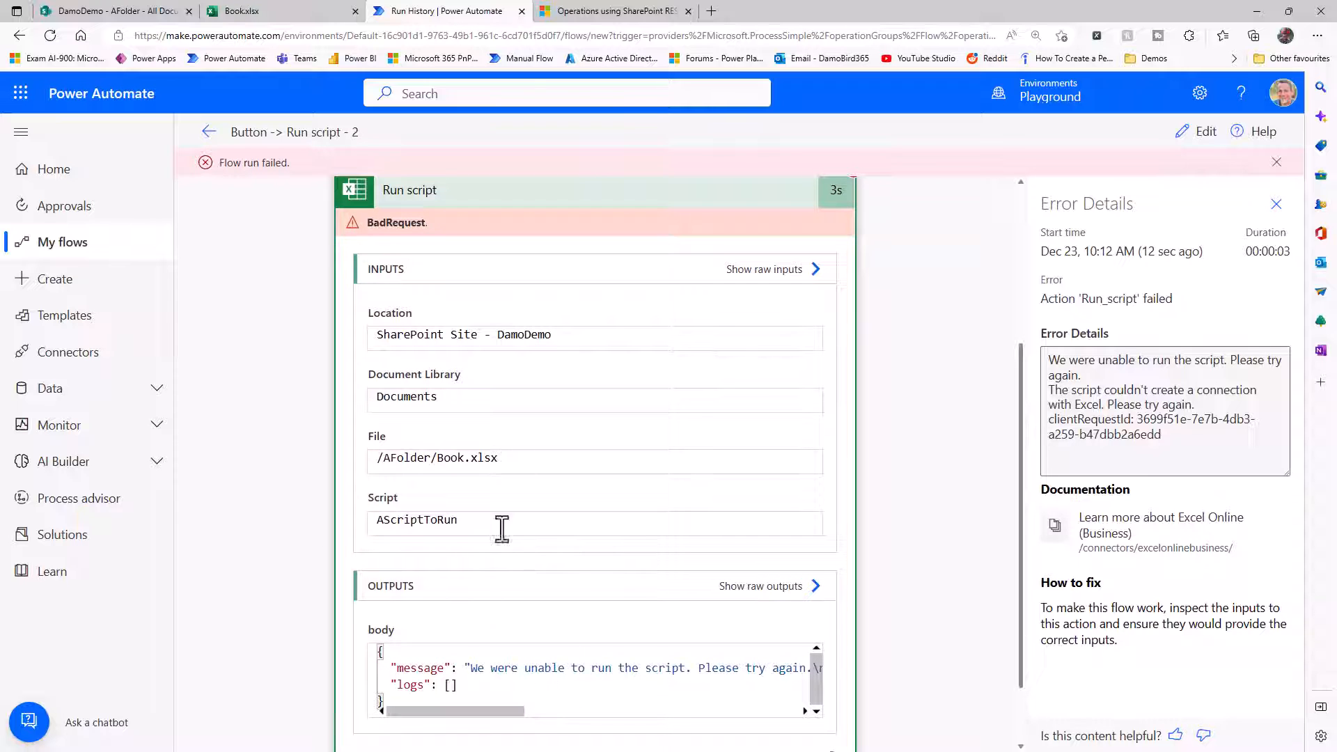
pyautogui.moveTo(478, 397); pyautogui.dragTo(329, 400)
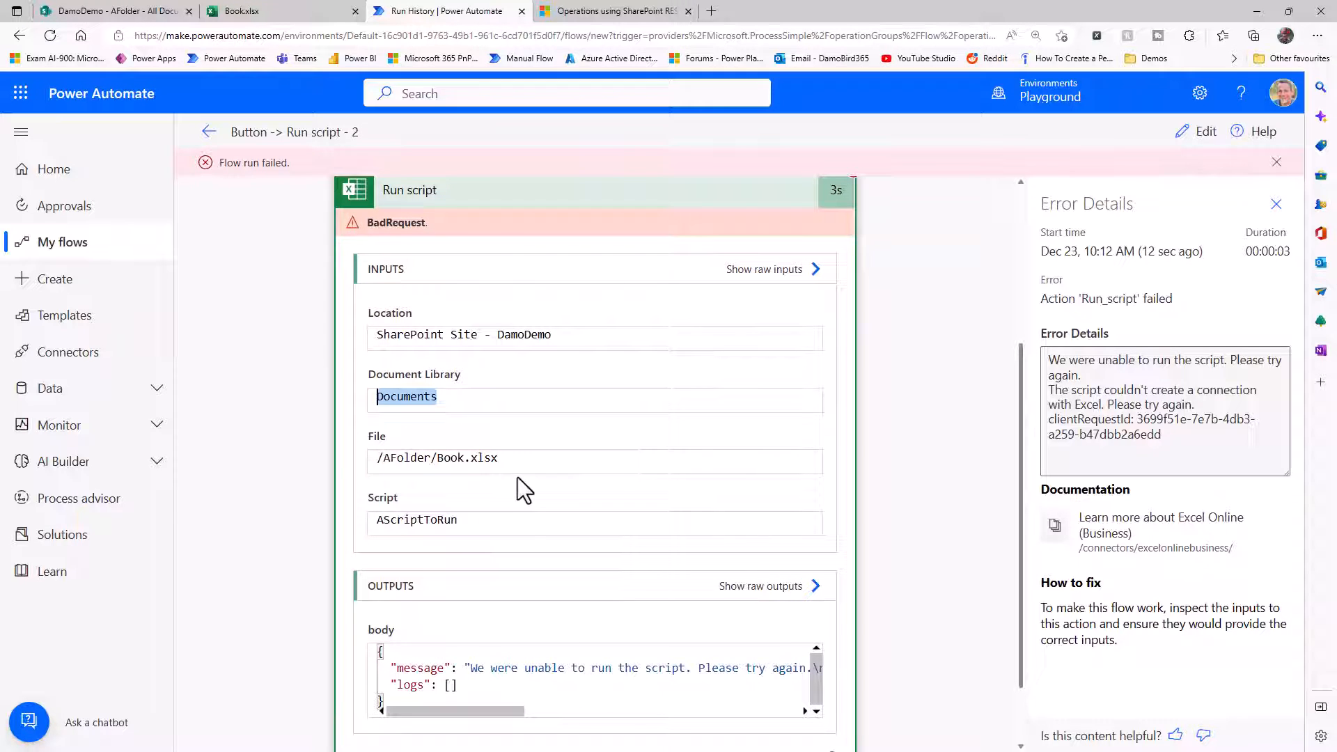
pyautogui.moveTo(514, 458); pyautogui.dragTo(268, 471)
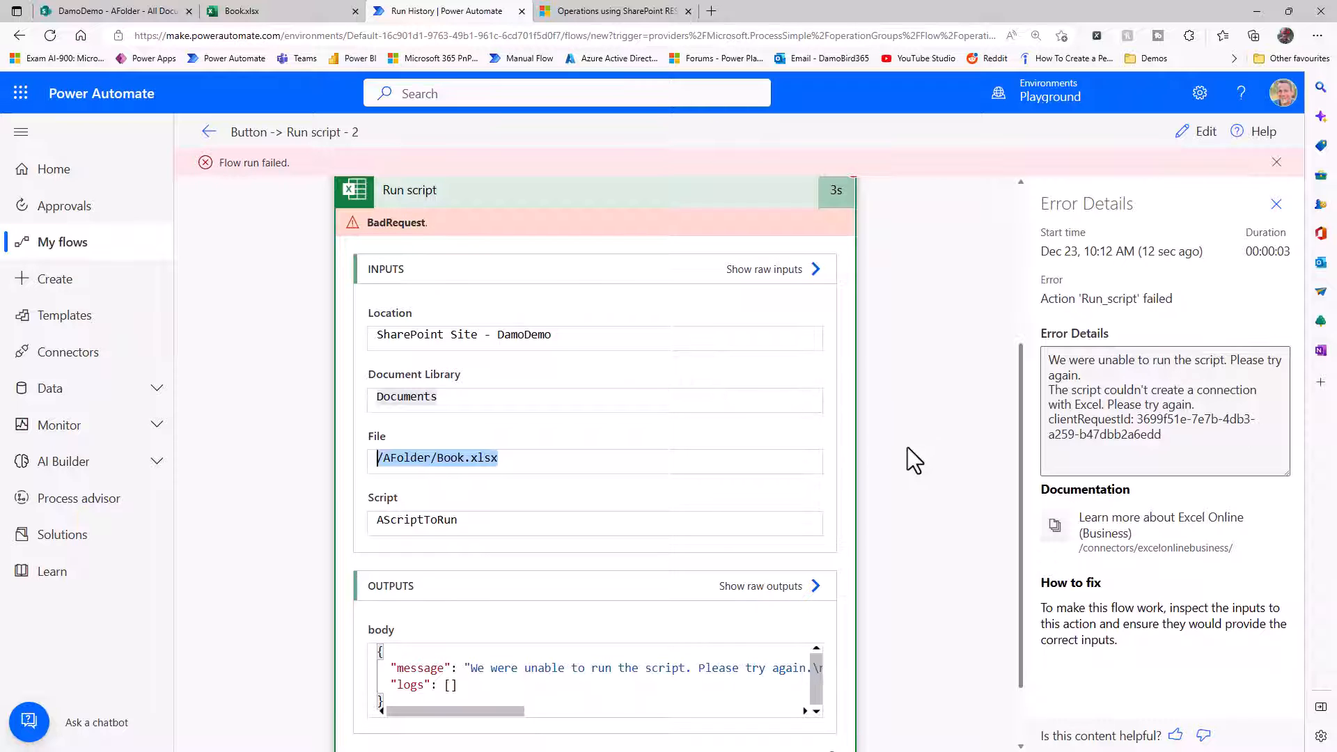
pyautogui.click(777, 278)
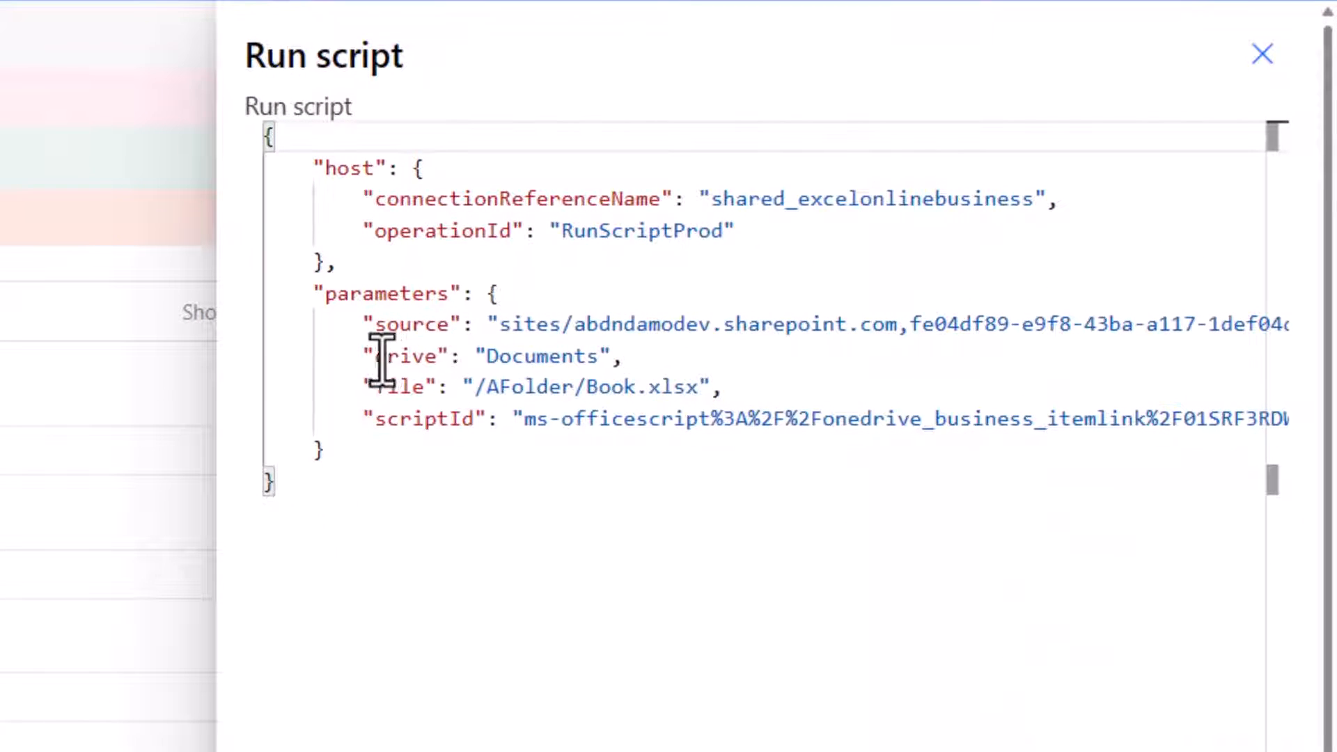
pyautogui.moveTo(363, 356); pyautogui.dragTo(680, 367)
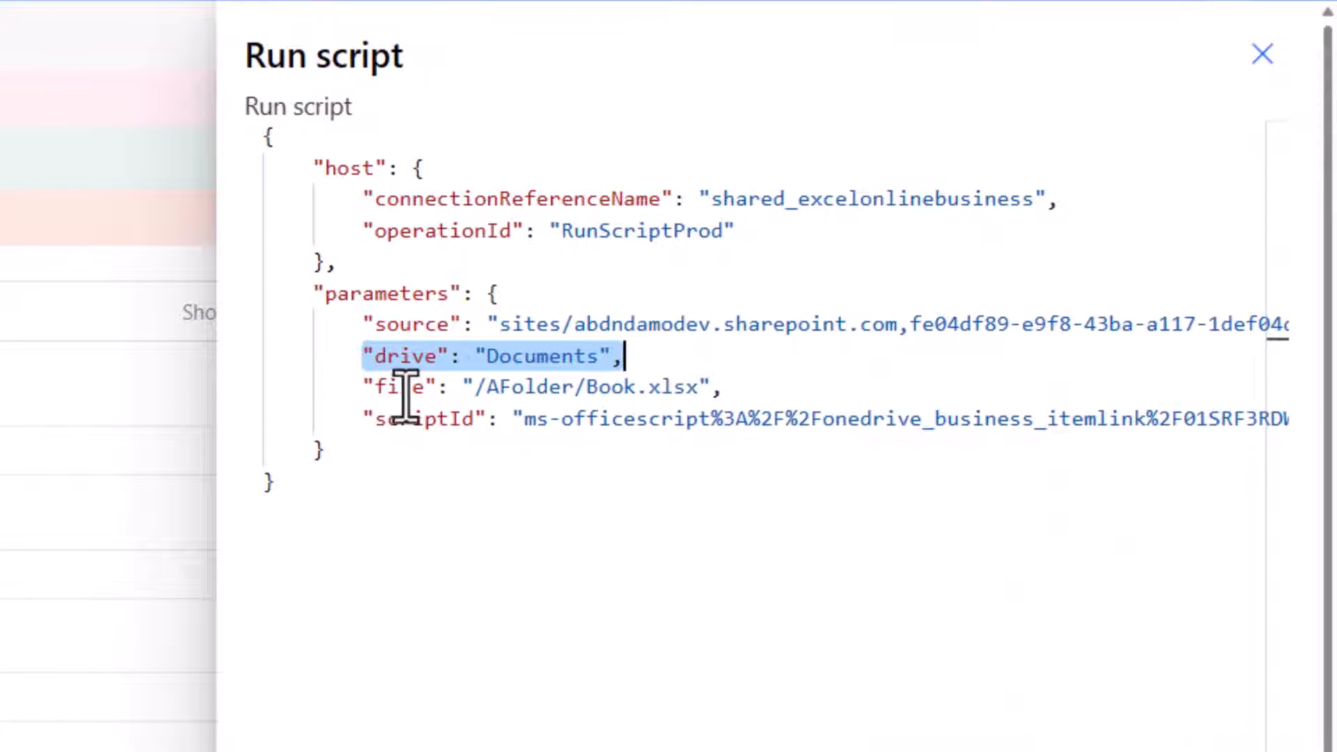
pyautogui.moveTo(362, 387); pyautogui.dragTo(724, 387)
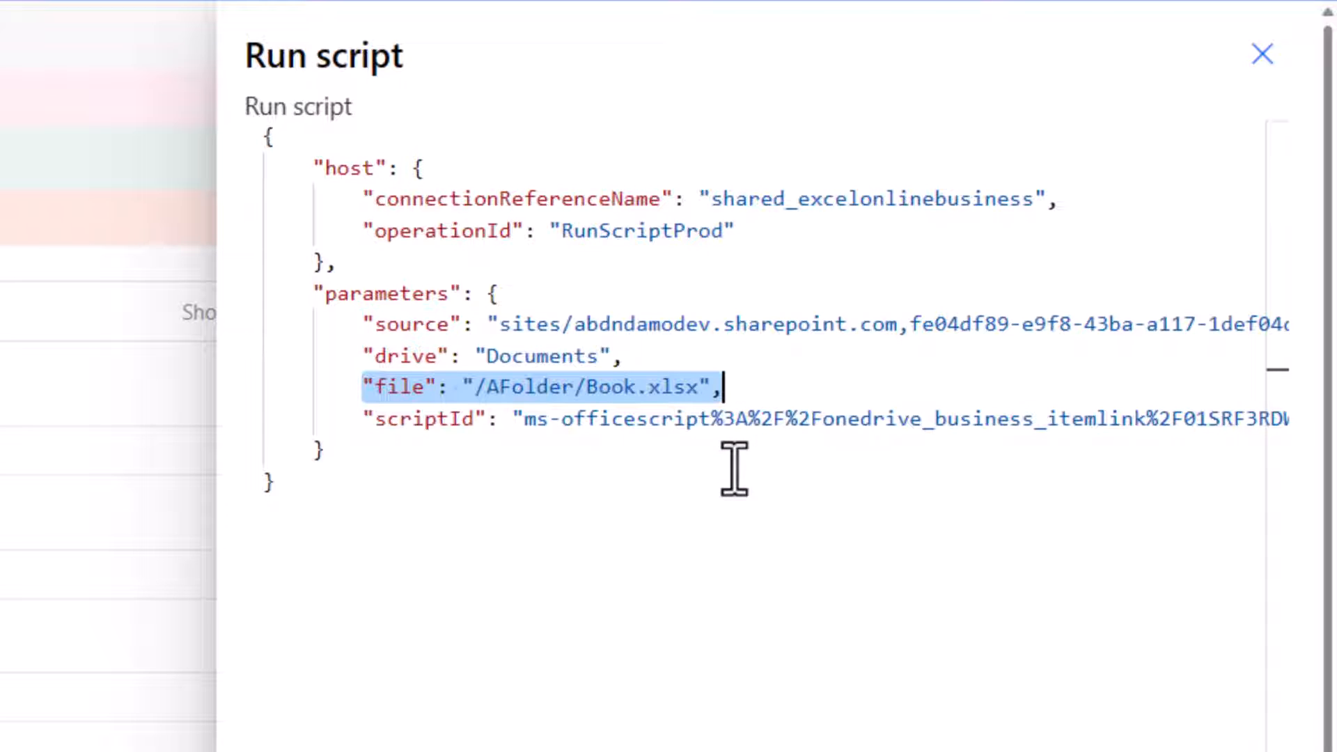
pyautogui.moveTo(465, 353); pyautogui.dragTo(374, 366)
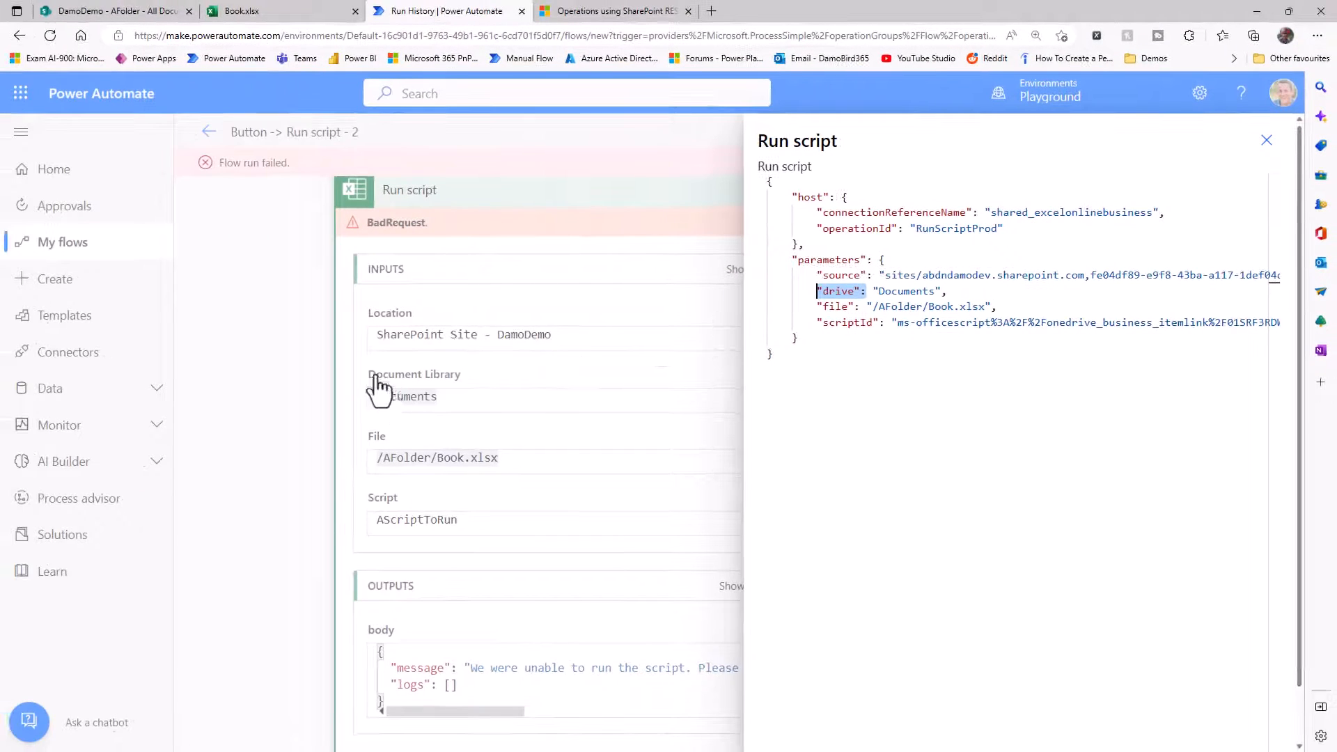
pyautogui.moveTo(961, 296); pyautogui.dragTo(871, 292)
pyautogui.click(1266, 142)
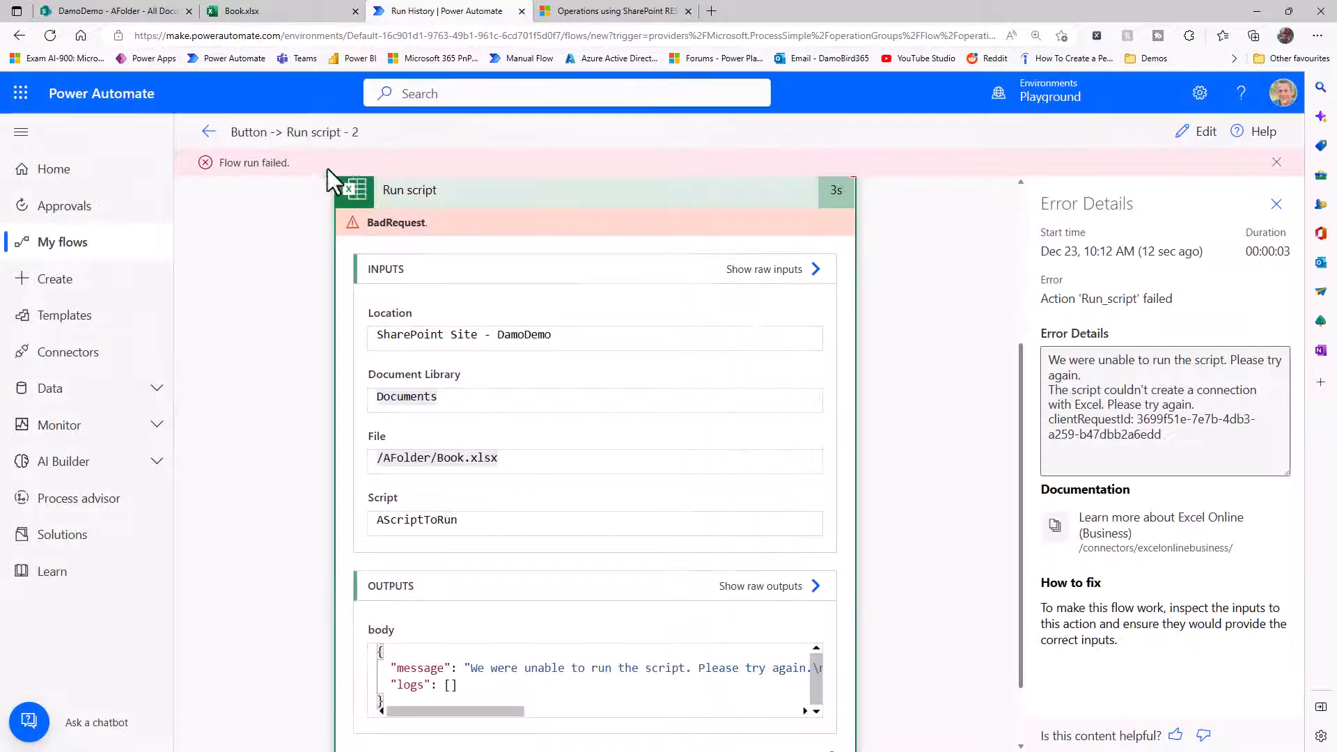
# Open the earlier successful run of the flow and examine the drive and file parameters in the Run script raw inputs.
pyautogui.click(209, 132)
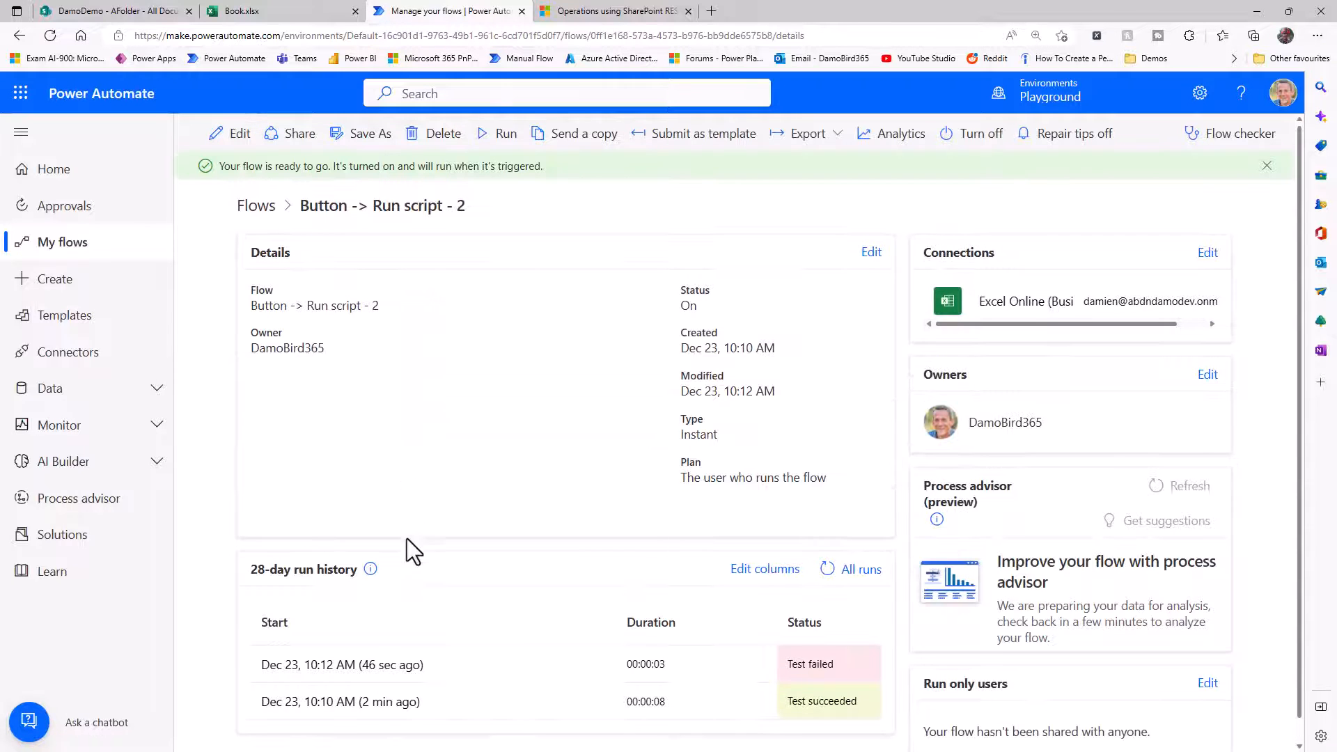
pyautogui.click(342, 703)
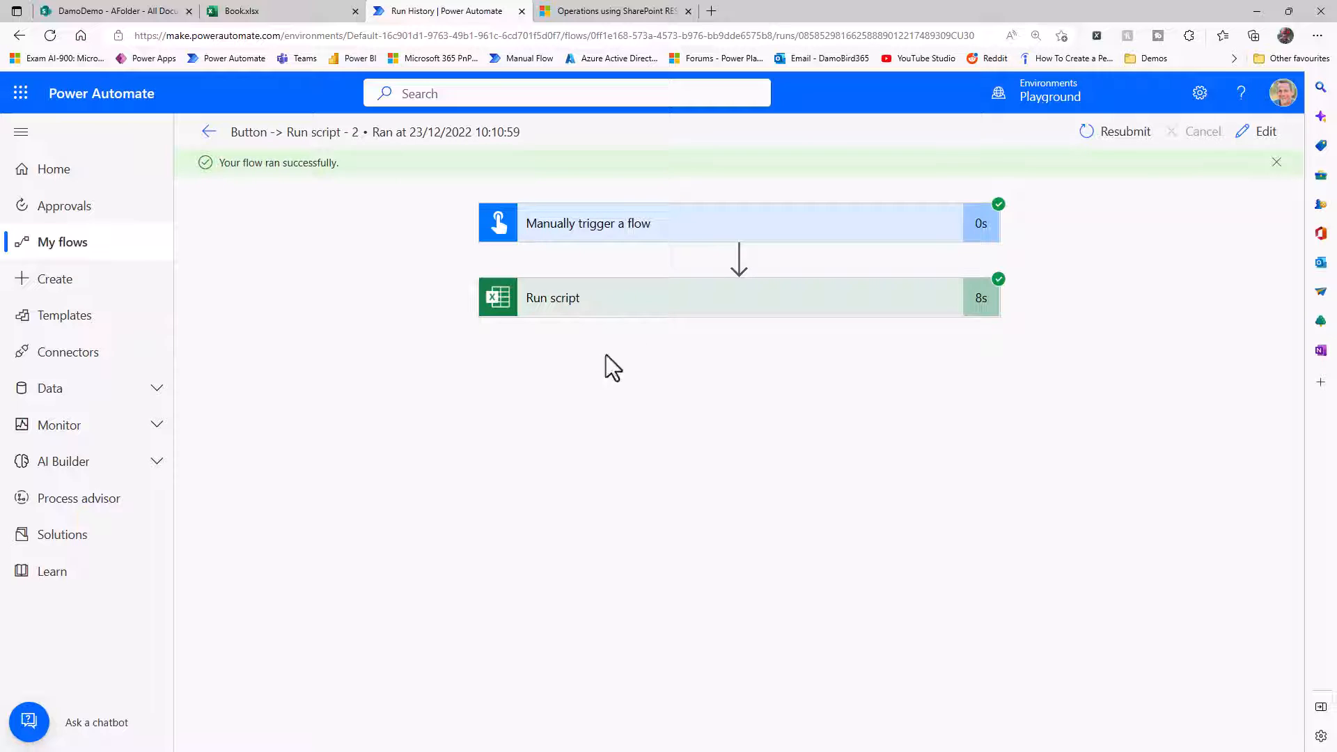
pyautogui.click(644, 305)
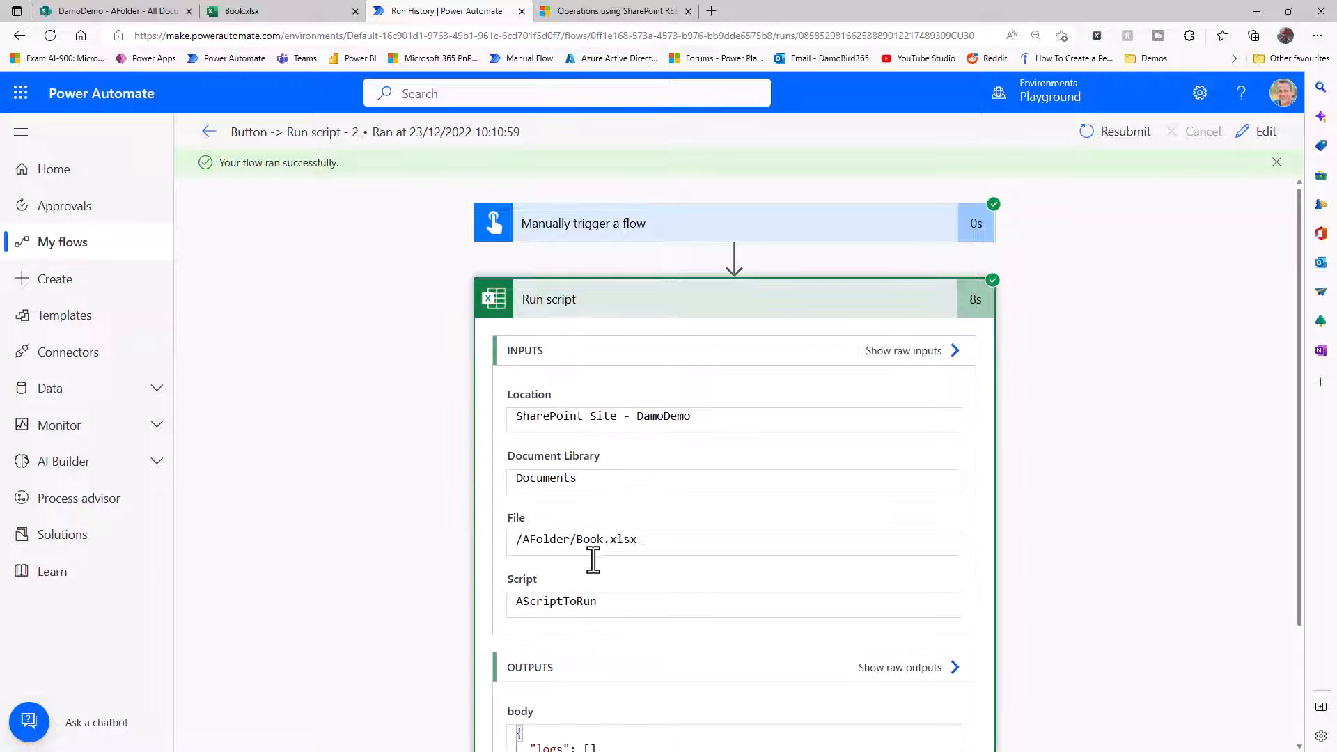
pyautogui.scroll(-2, 627, 581)
pyautogui.click(920, 201)
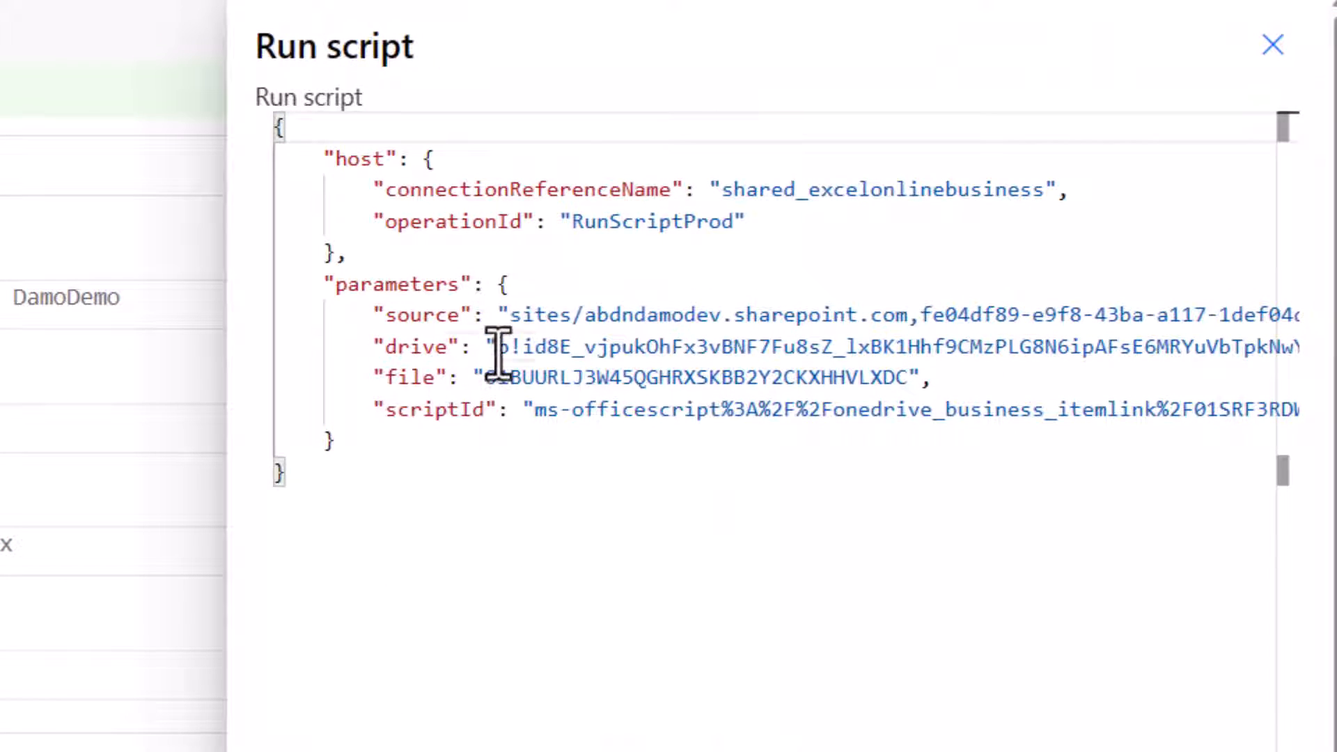
pyautogui.moveTo(496, 346); pyautogui.dragTo(1159, 347)
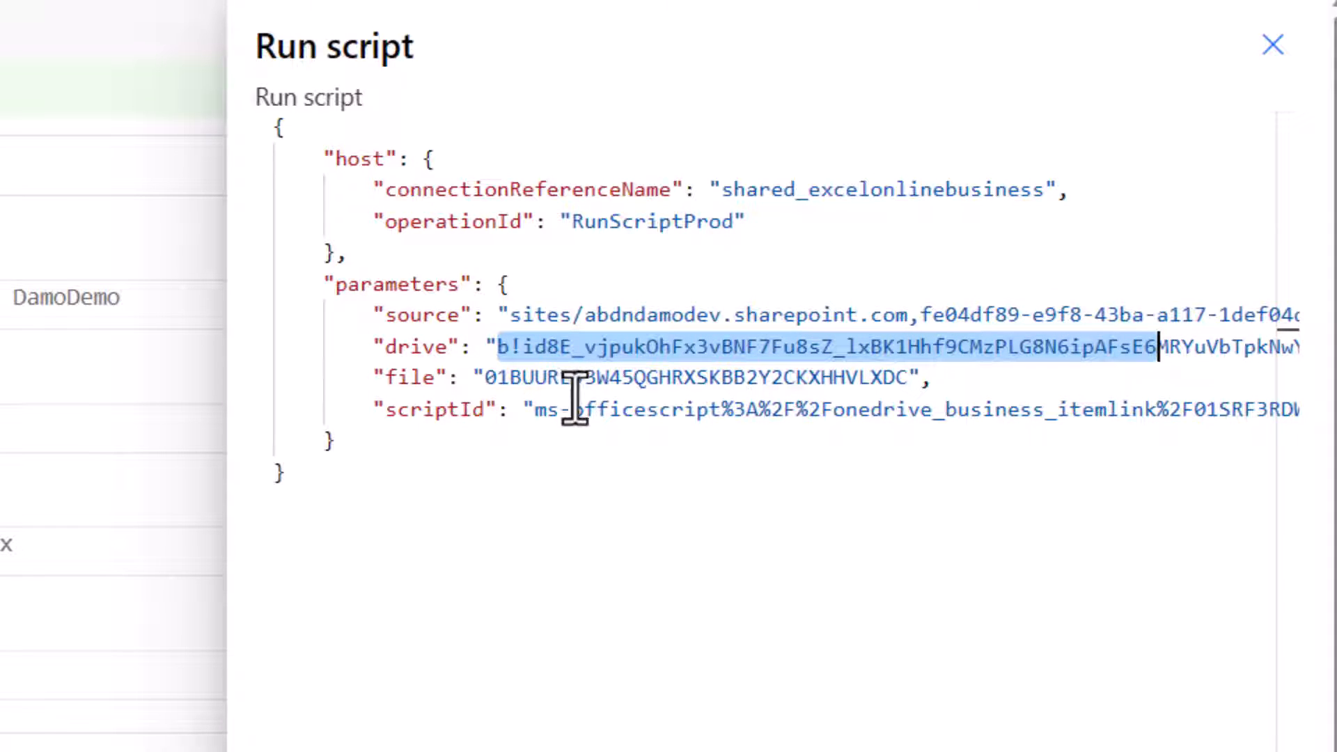
pyautogui.moveTo(486, 380); pyautogui.dragTo(917, 379)
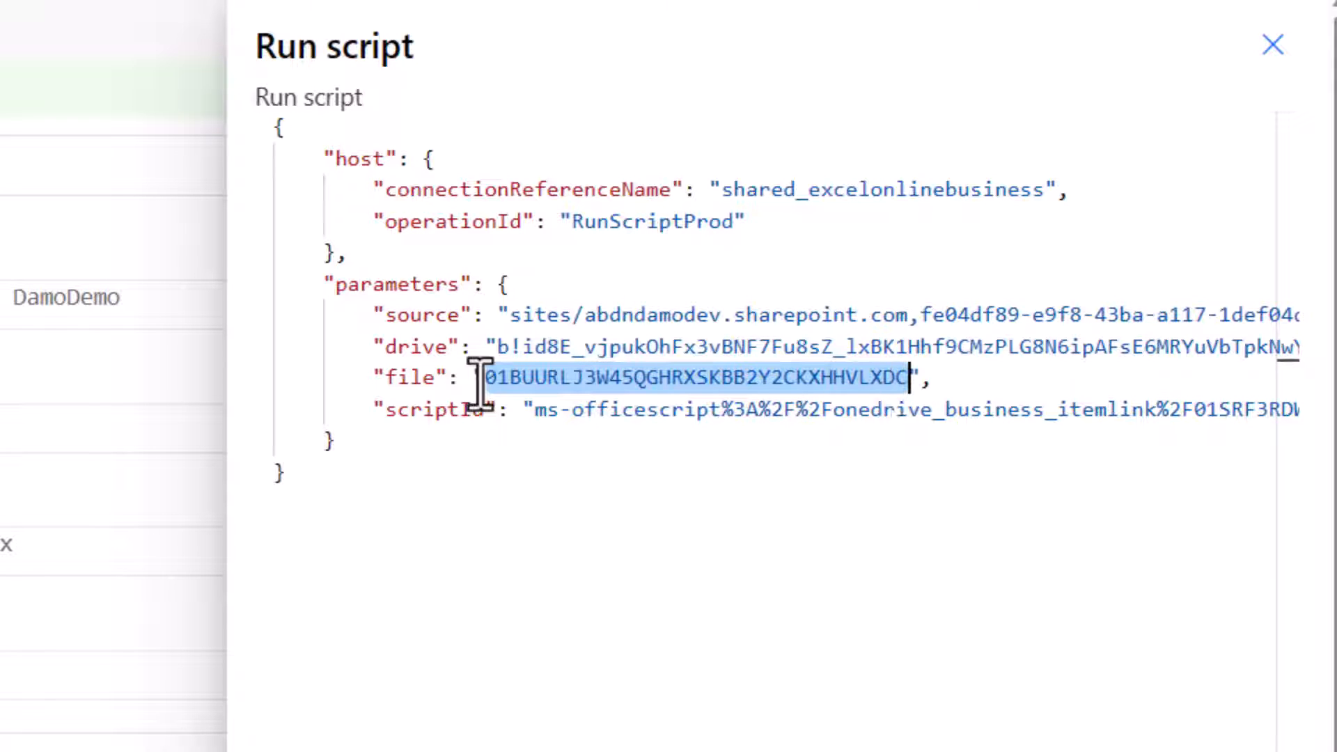
pyautogui.click(1273, 44)
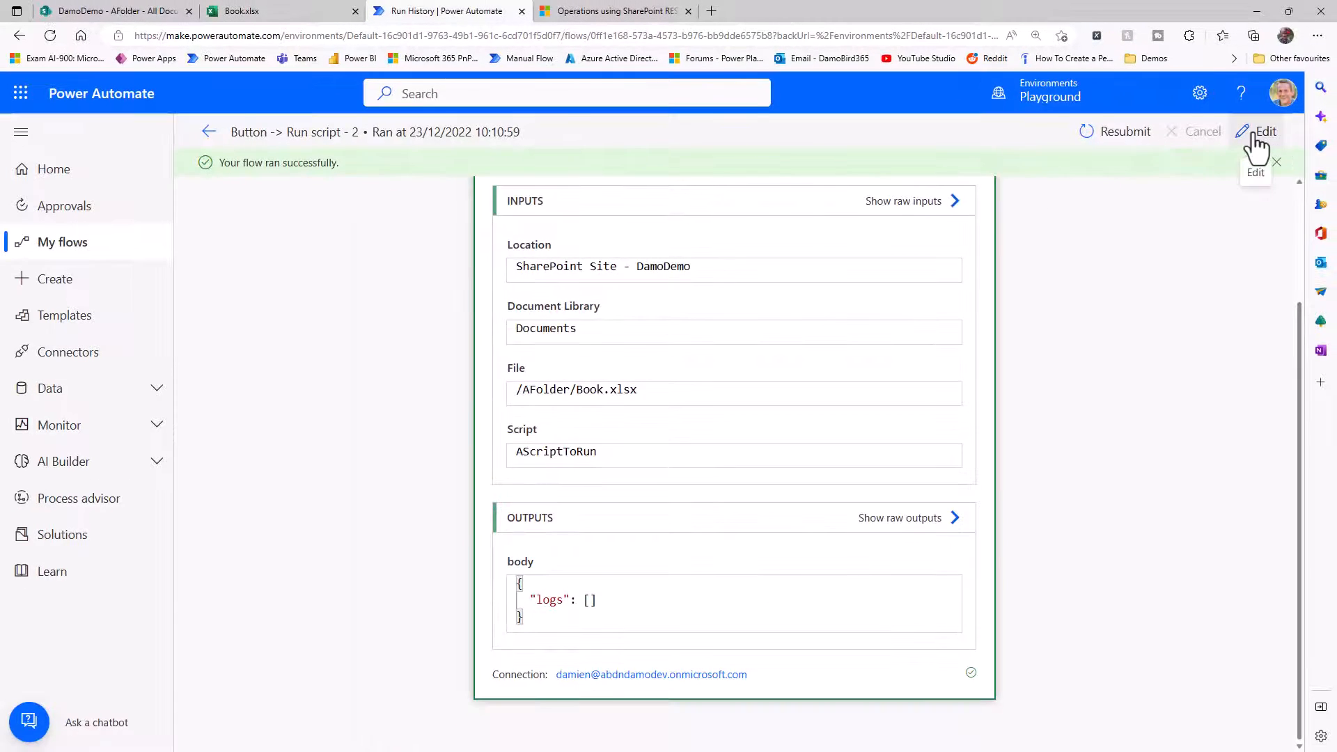
# Reopen the flow for editing and replace the Run script document library's dynamic value with Documents.
pyautogui.click(1254, 132)
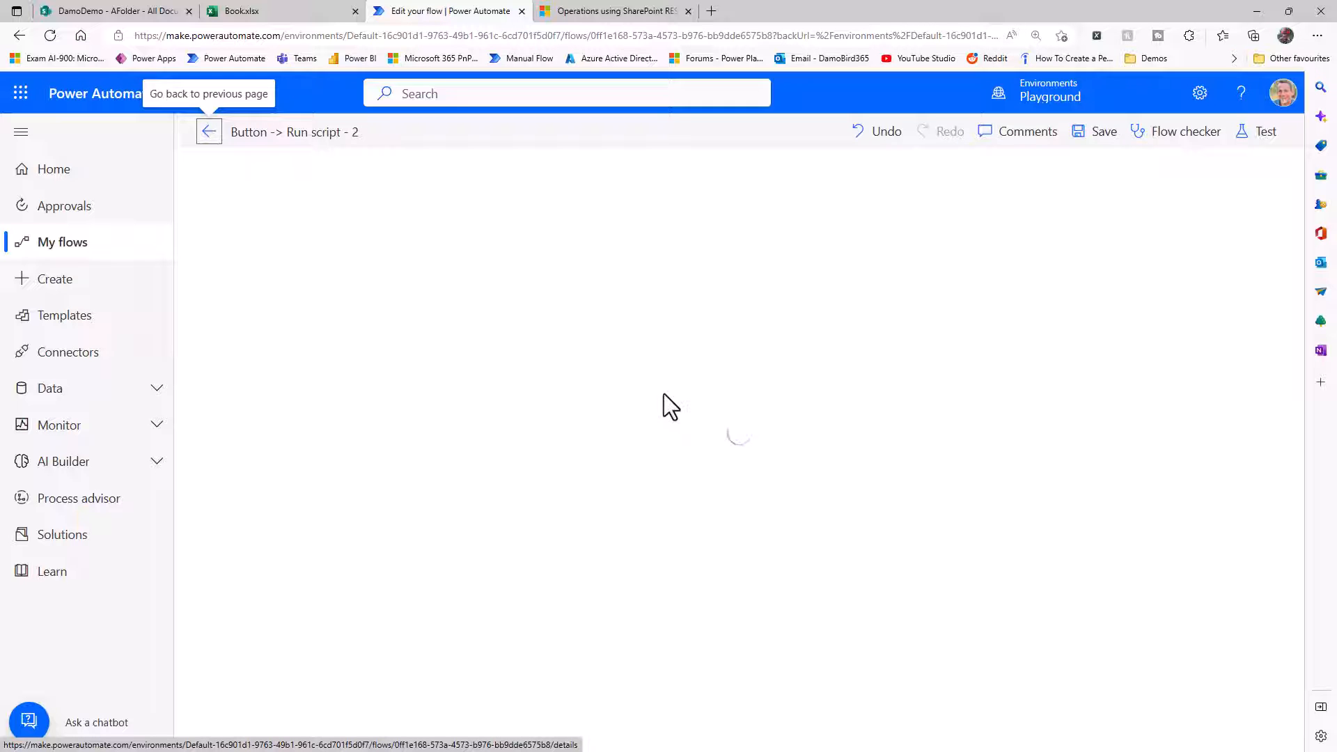
pyautogui.click(874, 412)
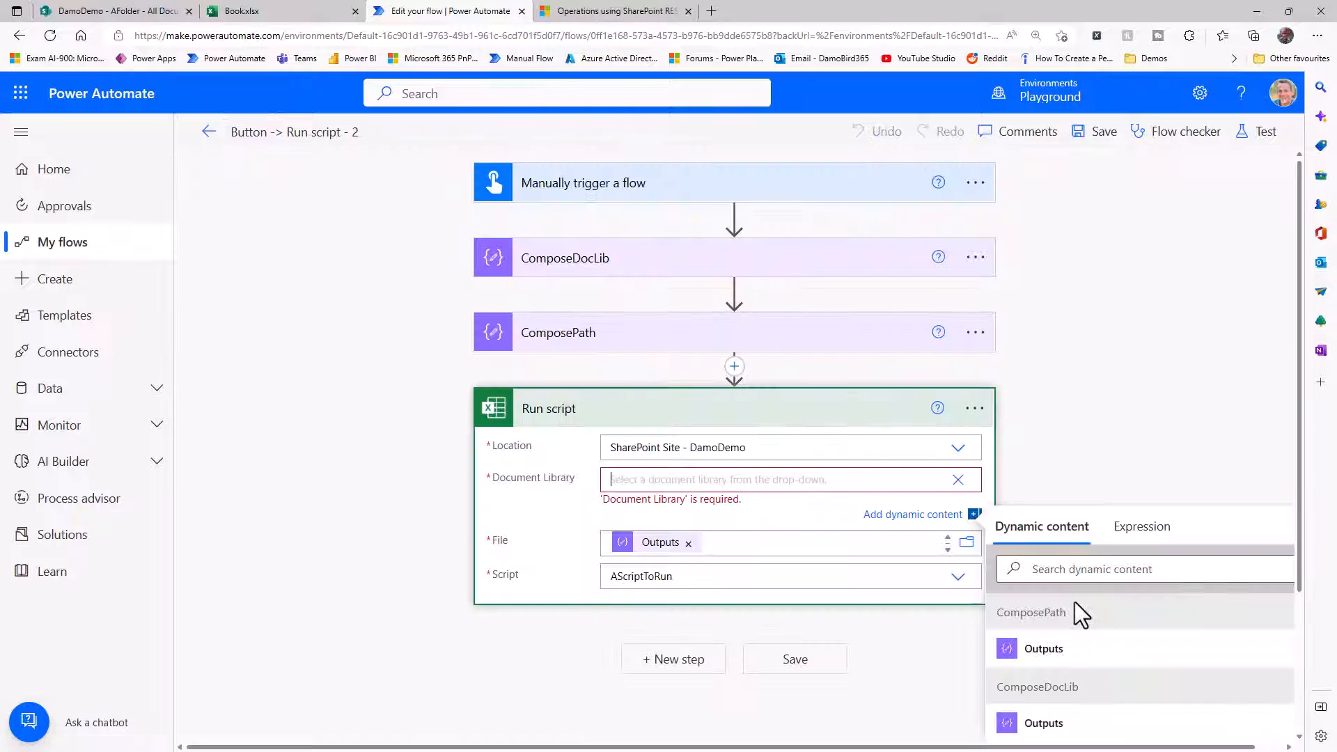
pyautogui.click(958, 480)
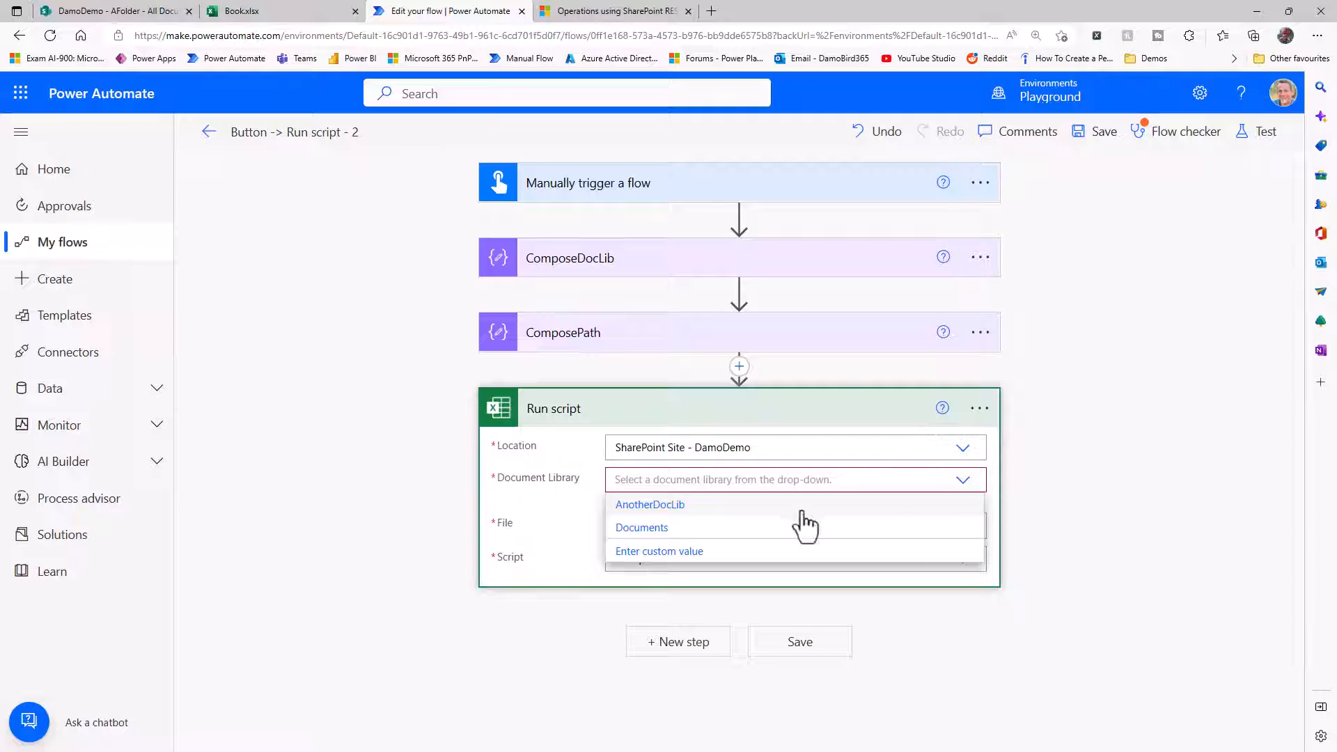
pyautogui.click(645, 529)
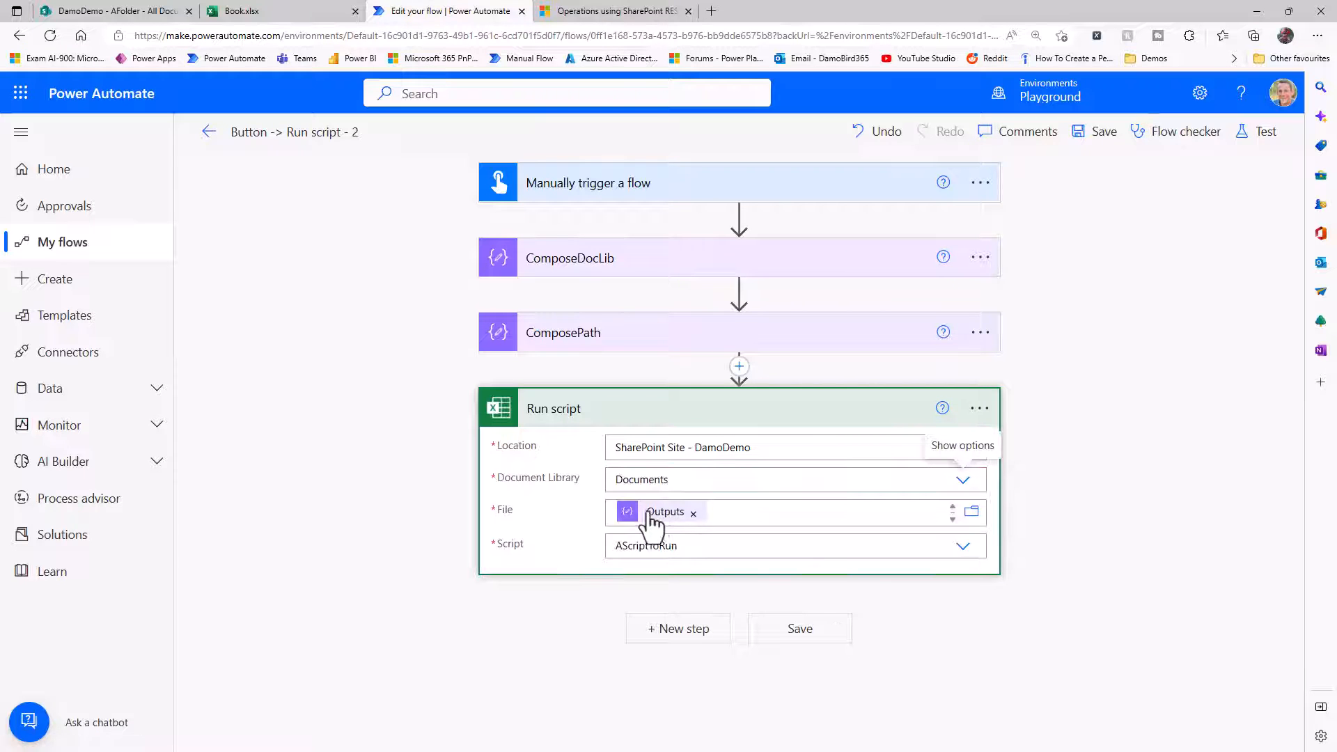
# Save the flow and run a manual test of it.
pyautogui.click(1262, 134)
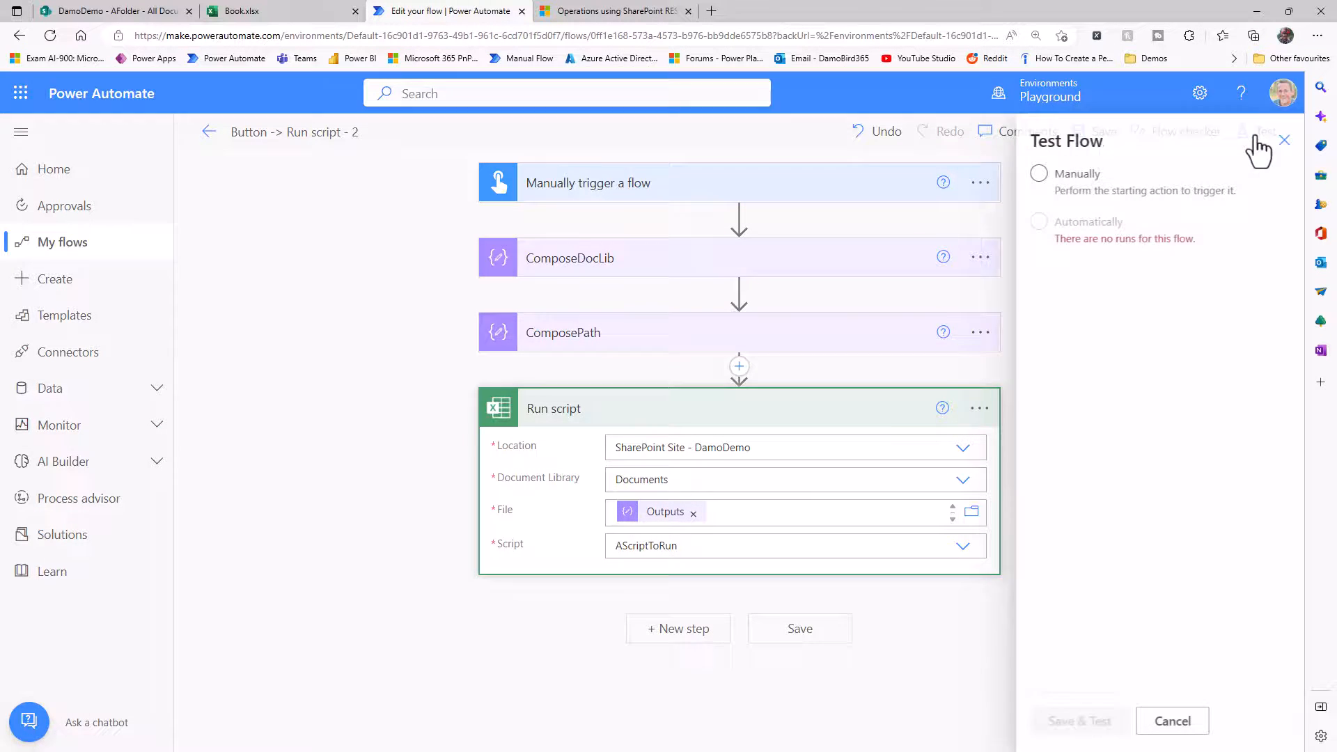
pyautogui.click(1090, 175)
pyautogui.click(1070, 721)
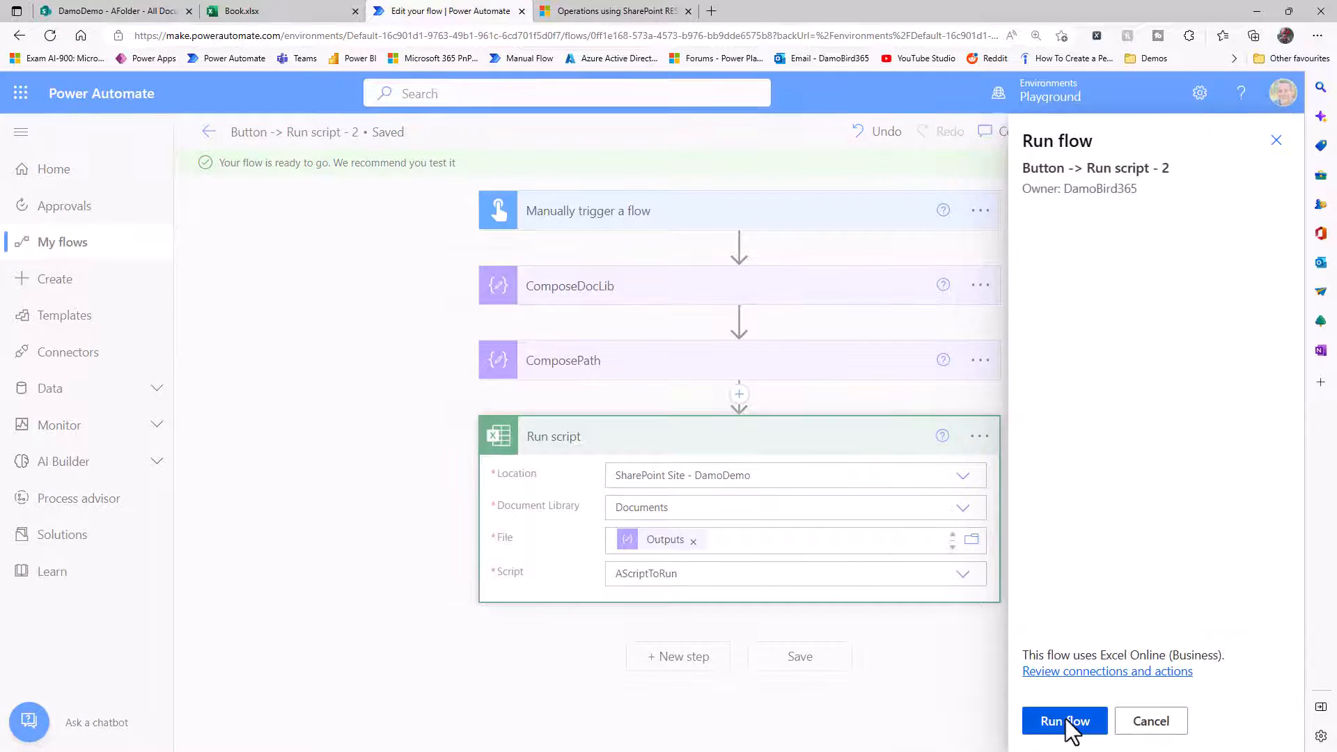
pyautogui.click(1066, 722)
pyautogui.click(1060, 721)
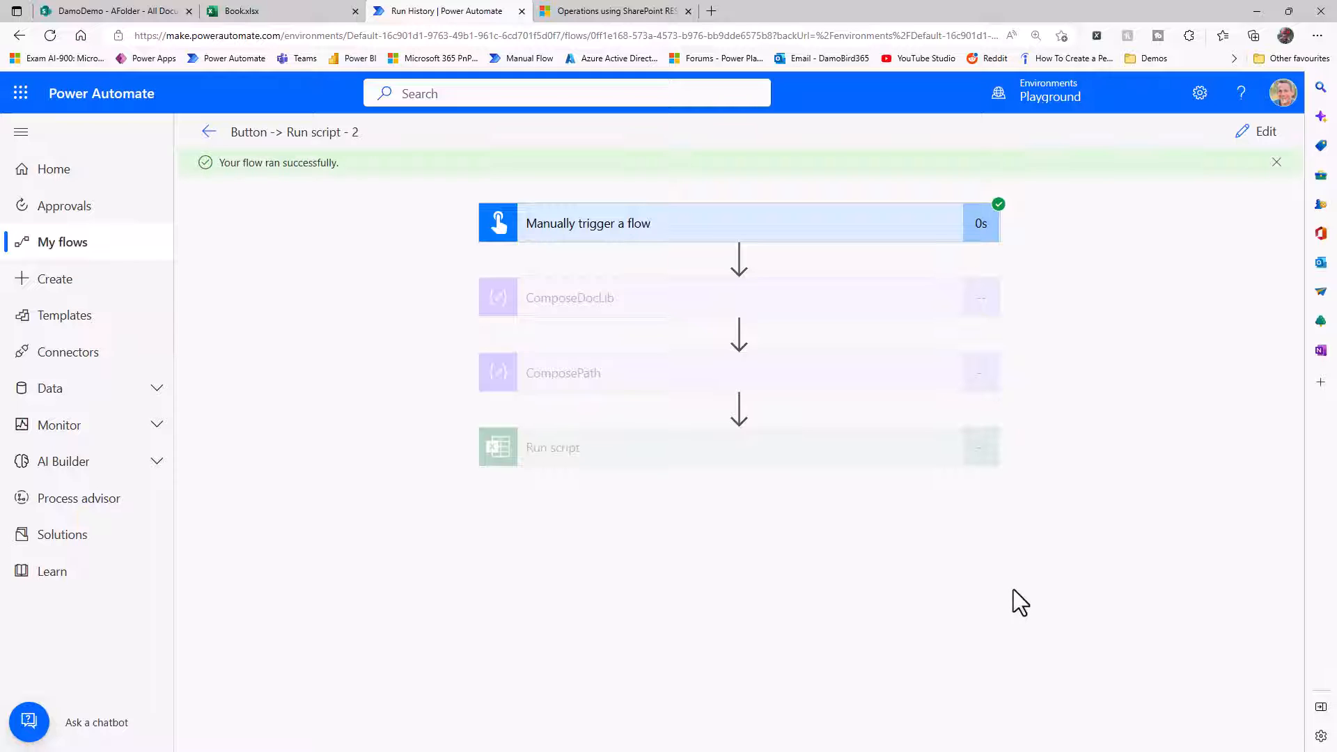
# Switch to Book.xlsx in Excel and clear the script's output from cells A3:B8.
pyautogui.click(296, 11)
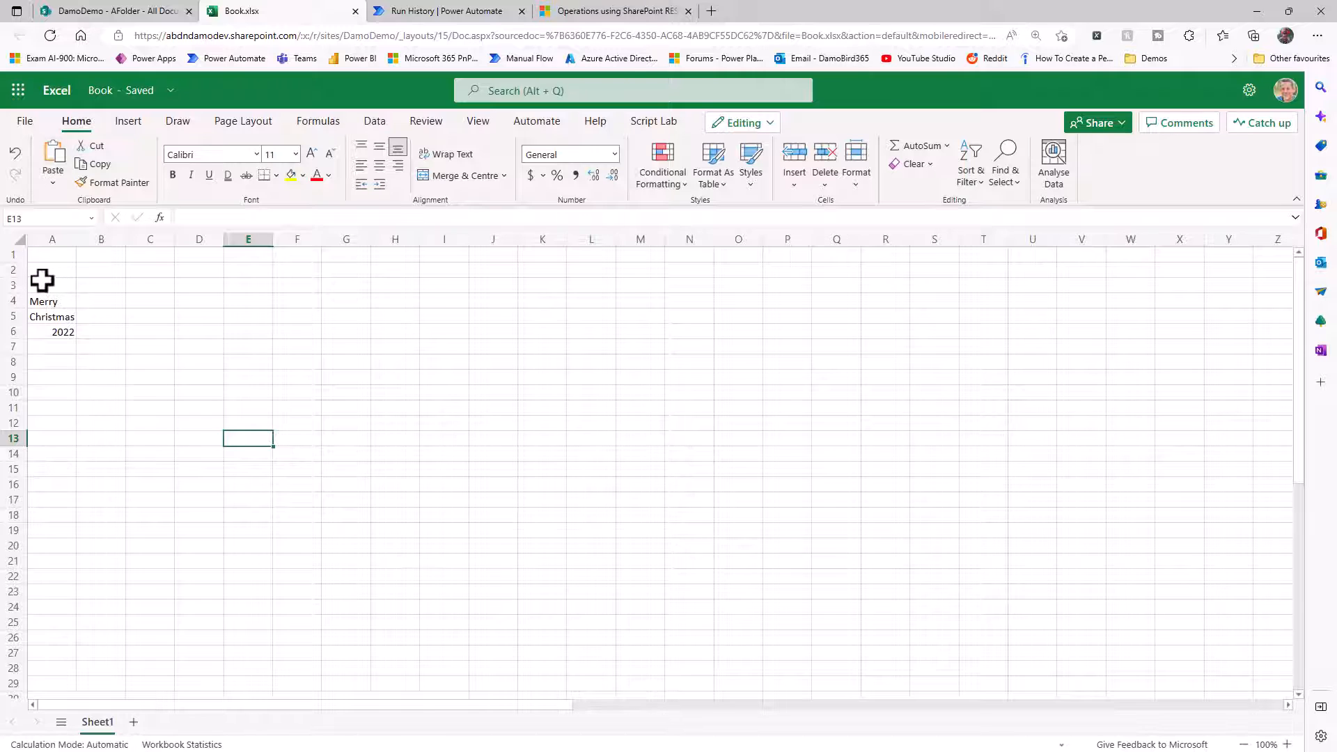
pyautogui.moveTo(42, 280); pyautogui.dragTo(124, 359)
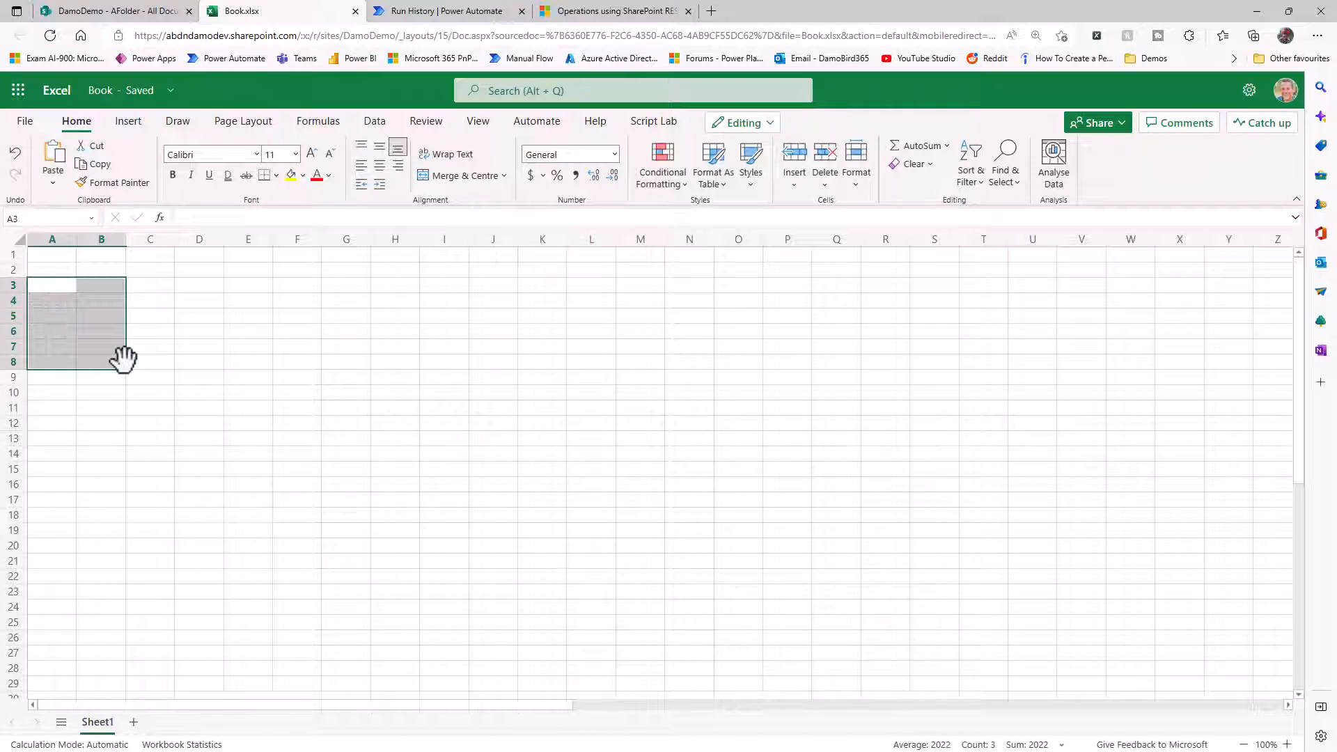
# Switch back to Power Automate, edit the flow, and insert a Send an HTTP request to SharePoint action between the trigger and ComposeDocLib.
pyautogui.click(475, 11)
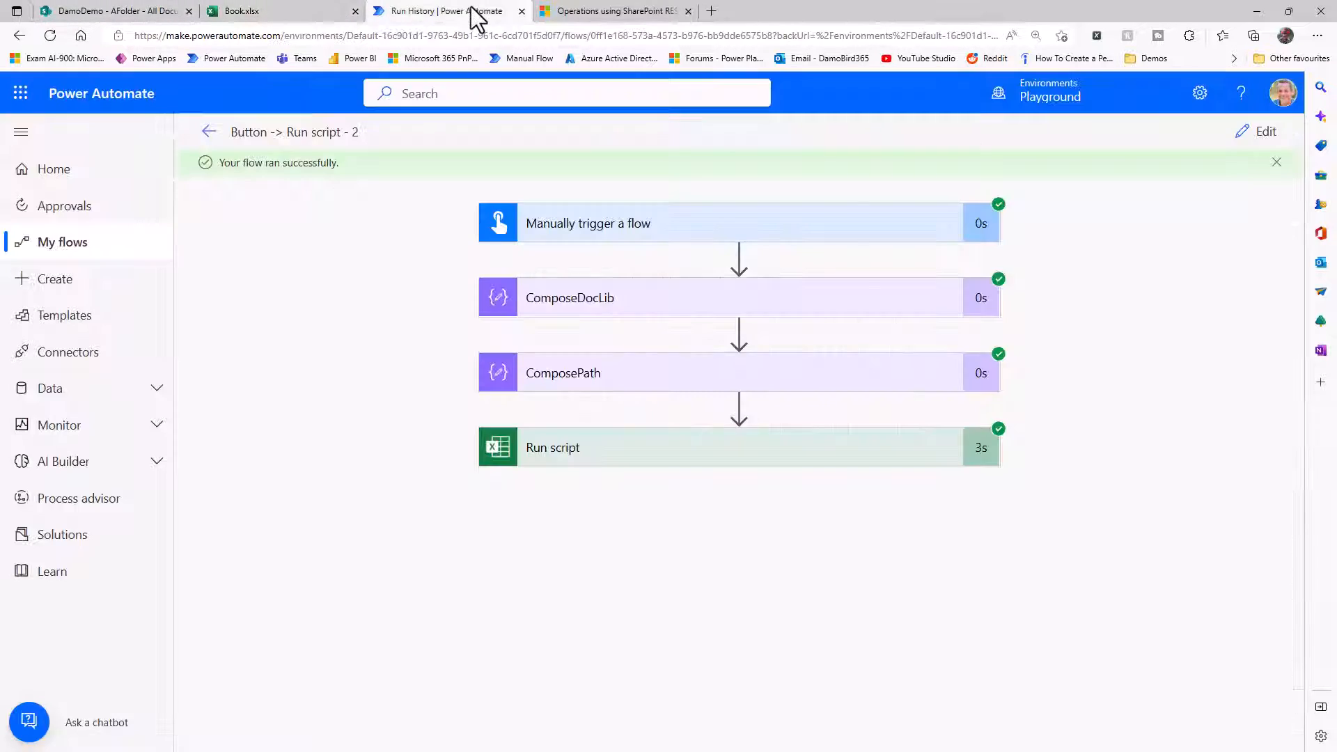
pyautogui.click(1257, 134)
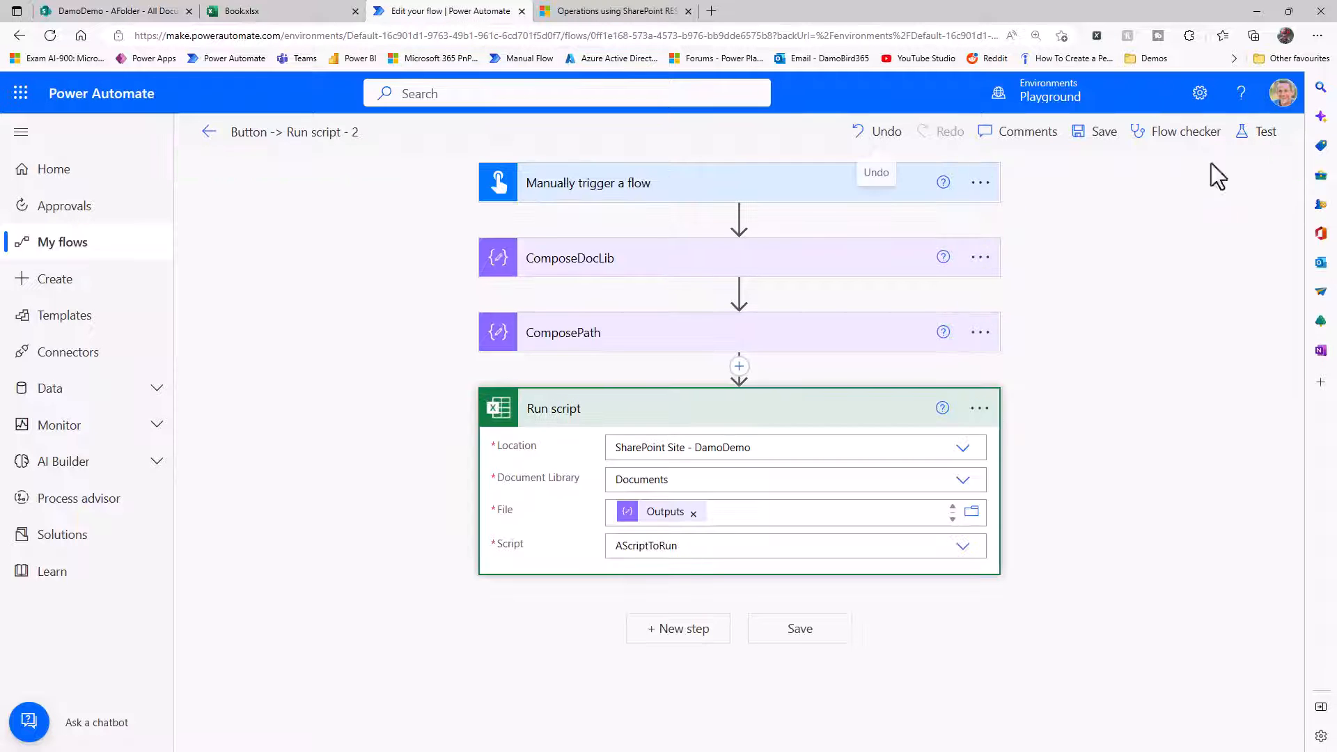
pyautogui.click(740, 217)
pyautogui.click(749, 254)
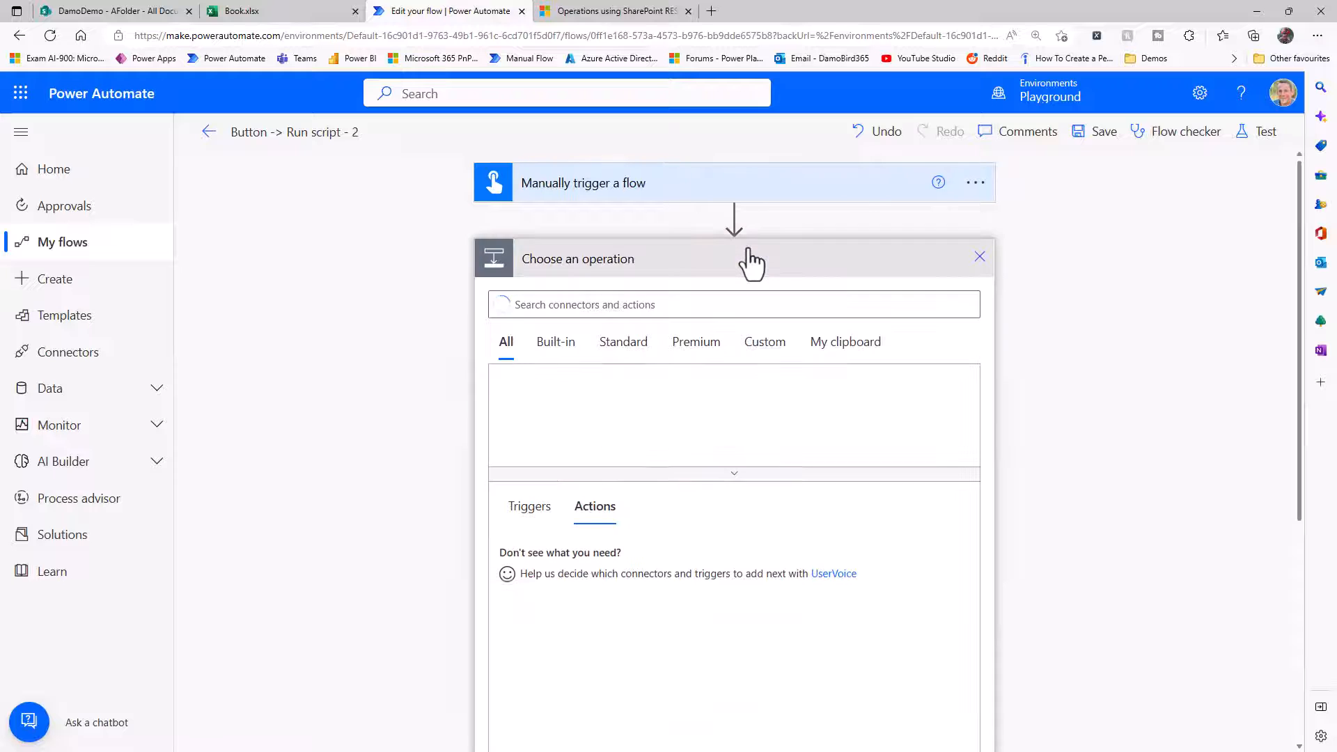
pyautogui.write('Send')
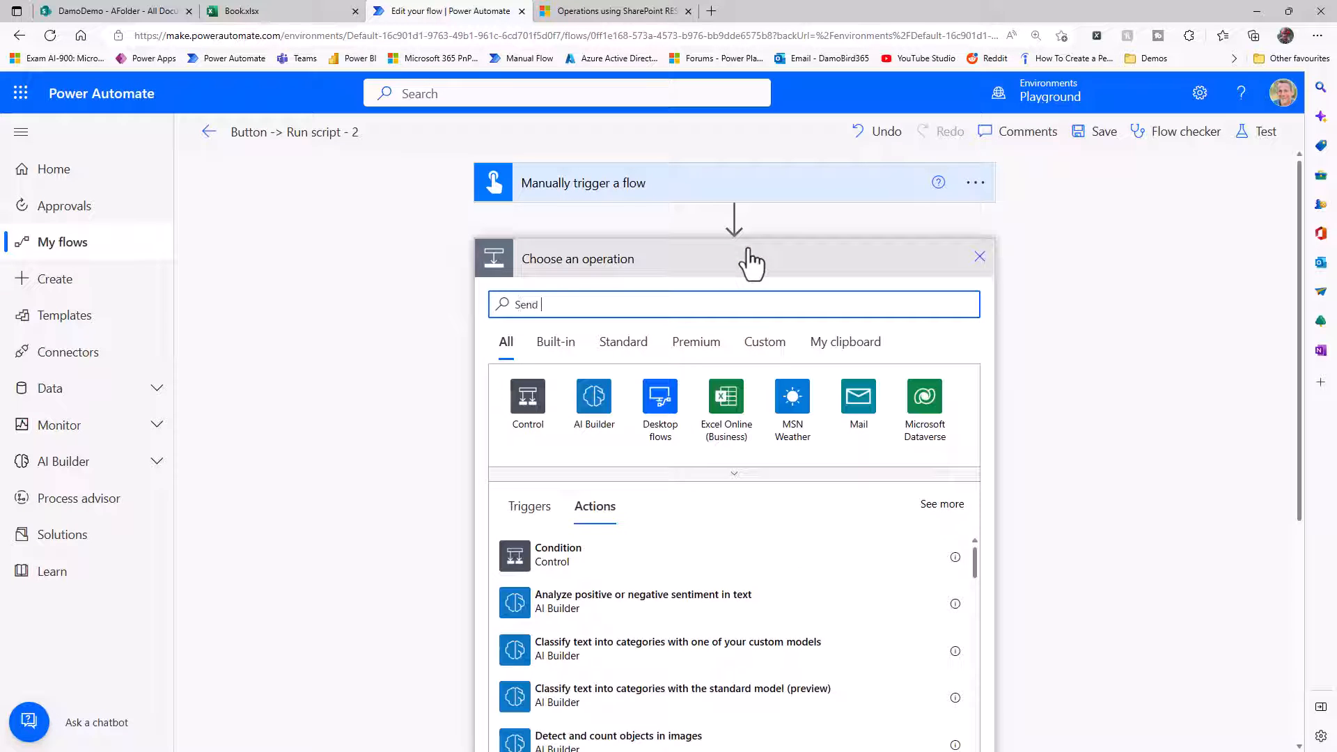
pyautogui.write(' an http')
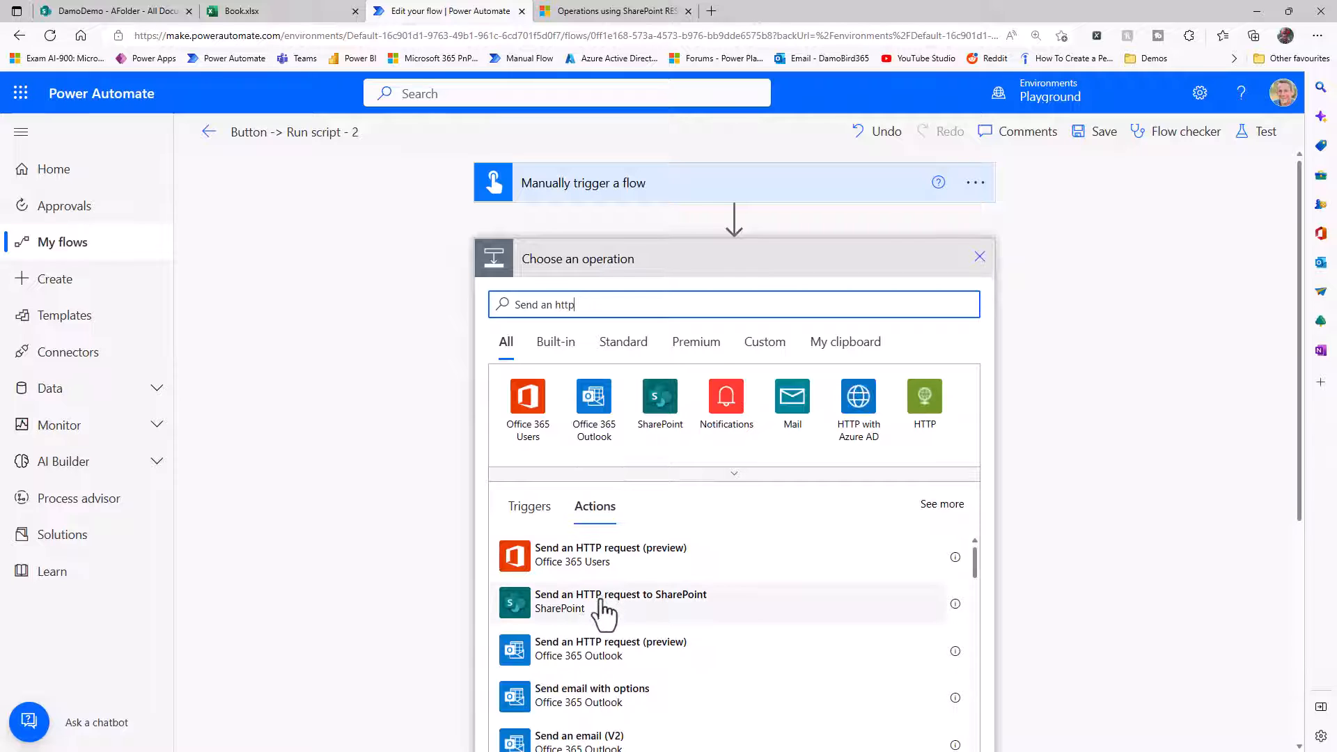
pyautogui.click(604, 603)
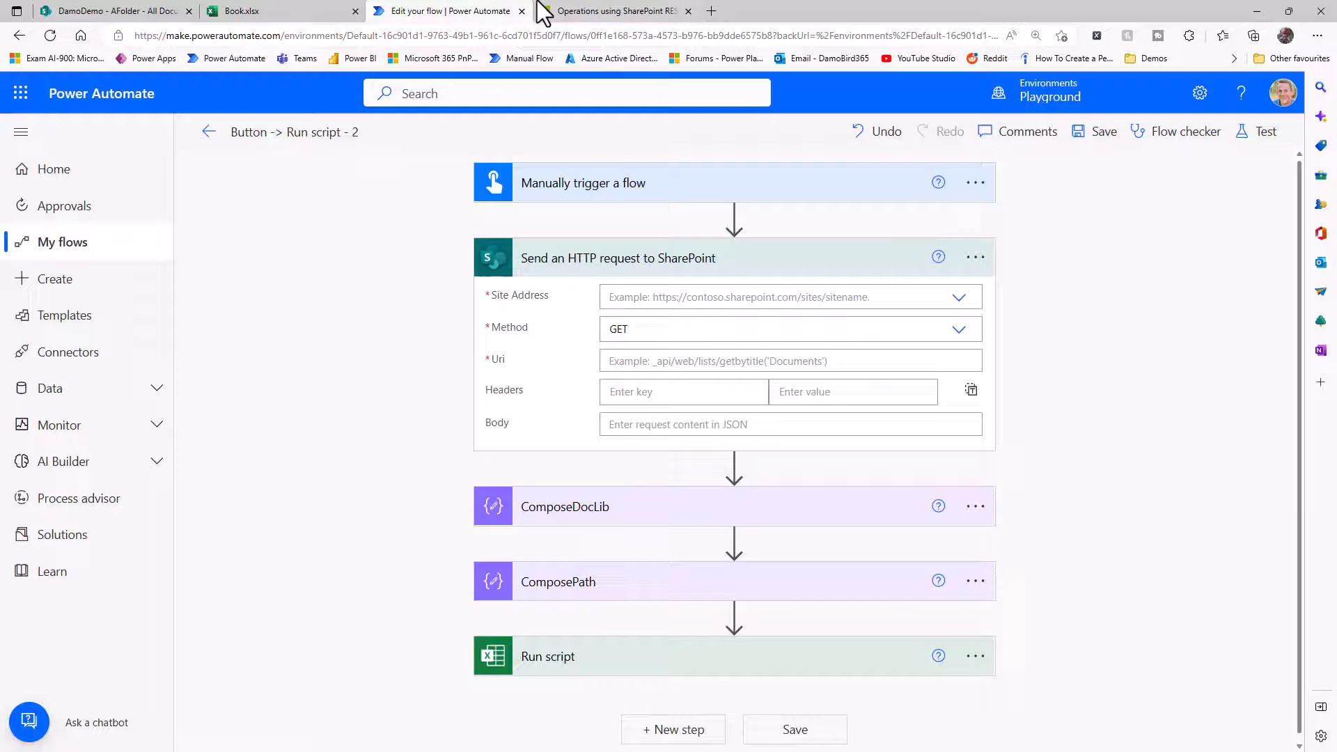
# Find the SharePoint drives endpoint in the SharePoint REST API documentation and select its _api/v2.0/drives path.
pyautogui.click(597, 12)
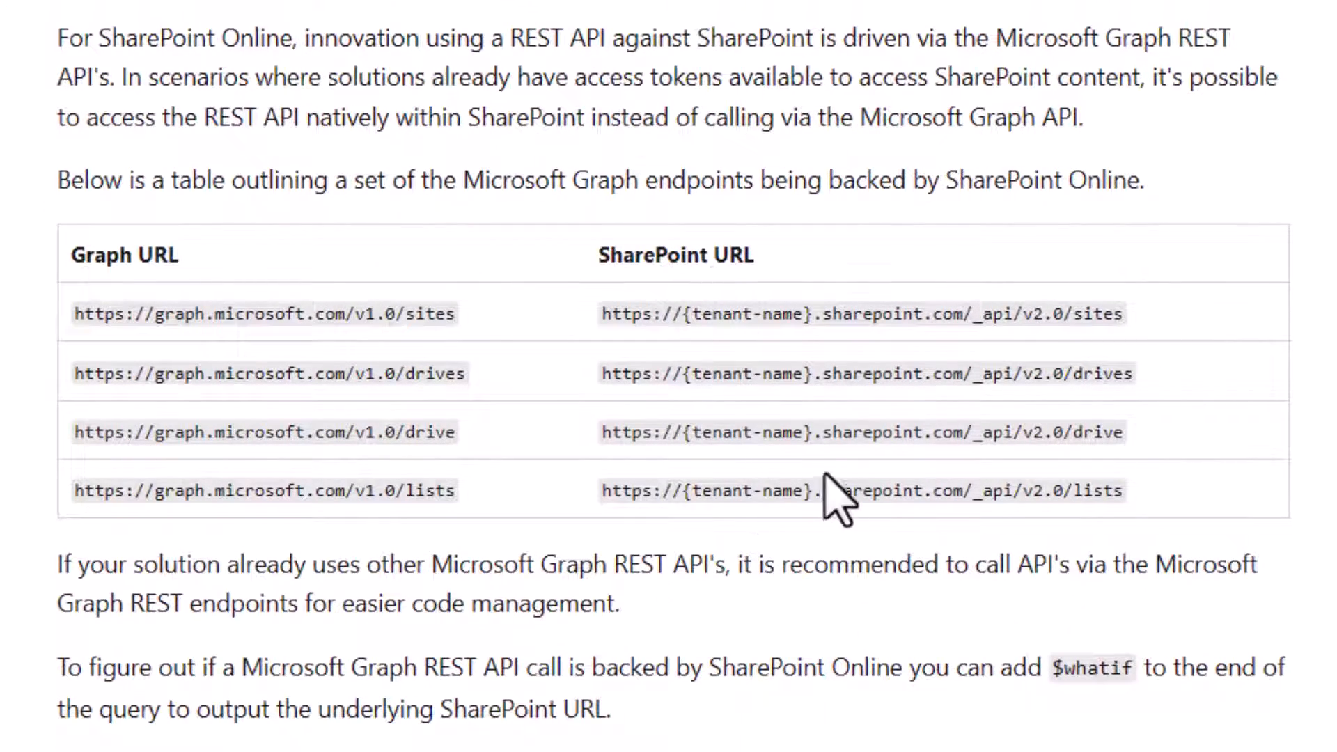
pyautogui.moveTo(973, 374); pyautogui.dragTo(612, 374)
pyautogui.moveTo(1134, 374); pyautogui.dragTo(973, 376)
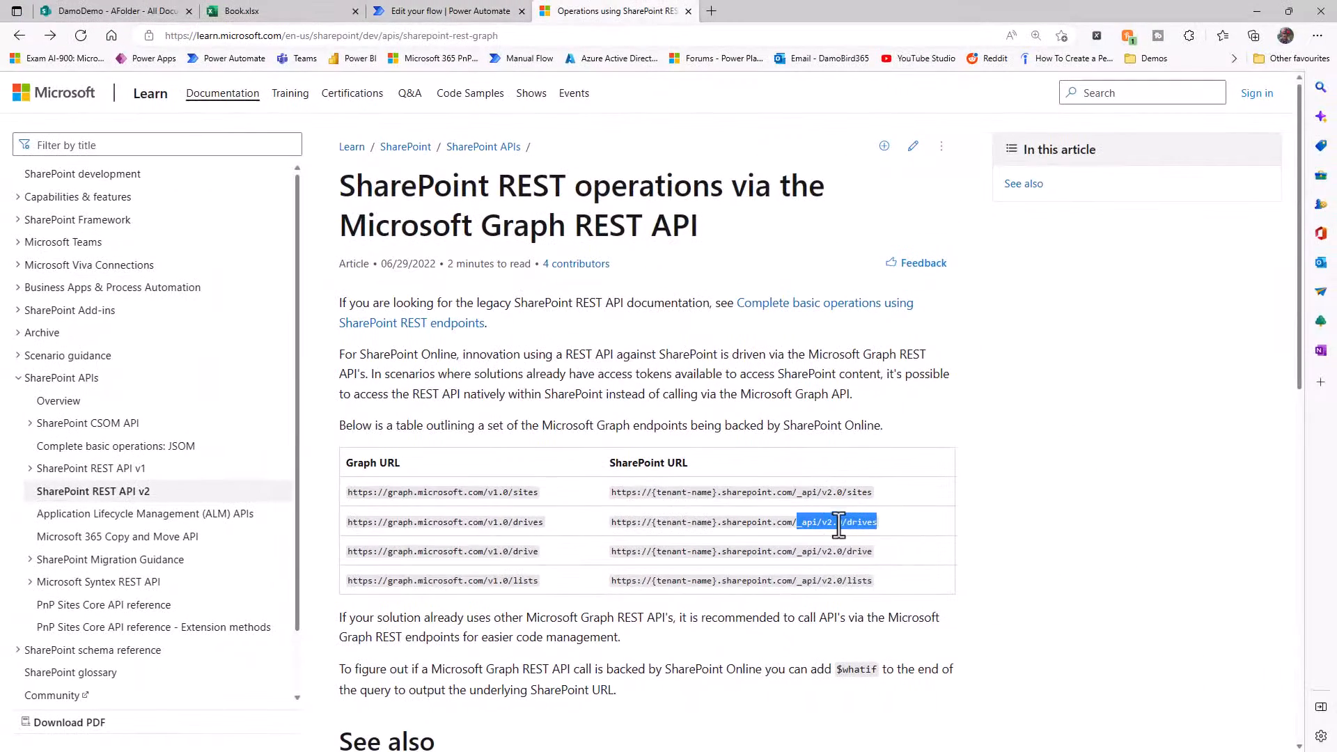
# Return to the flow, set the SharePoint HTTP request's site address to DamoDemo, and start editing its Uri.
pyautogui.click(427, 12)
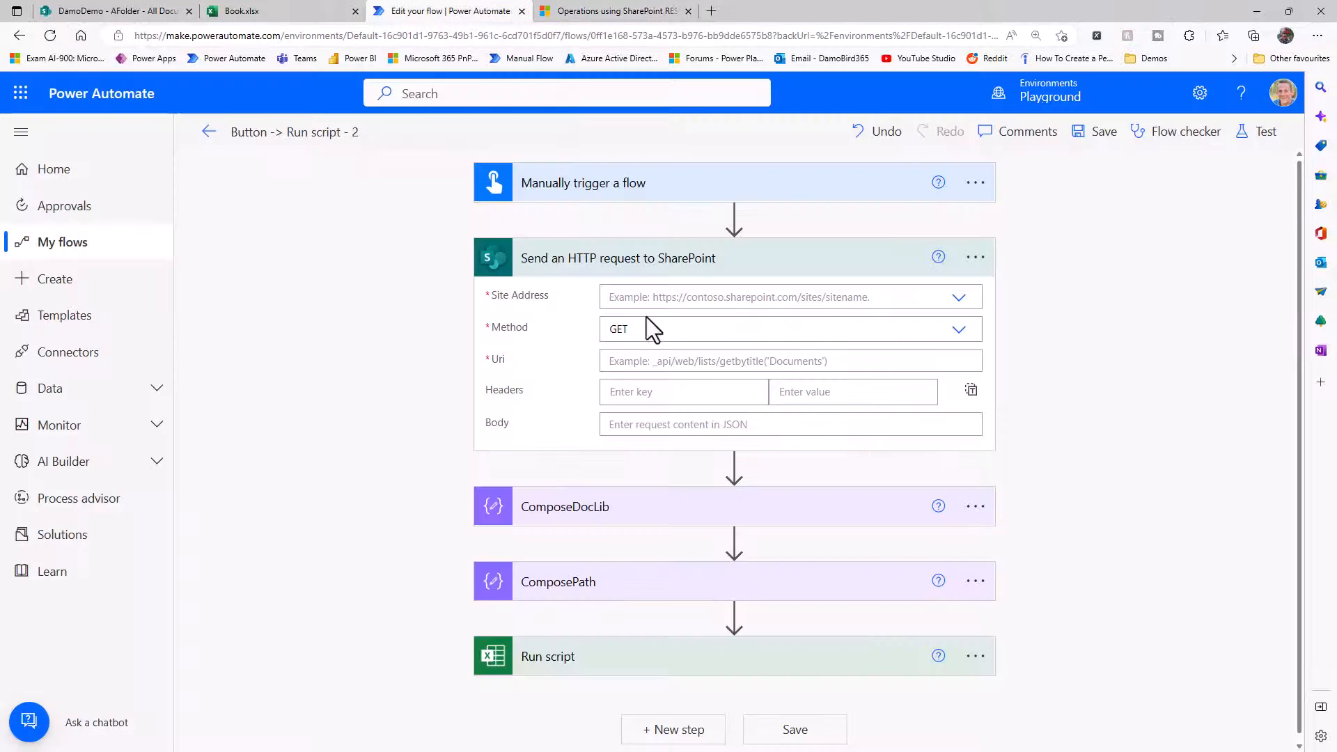
pyautogui.click(959, 299)
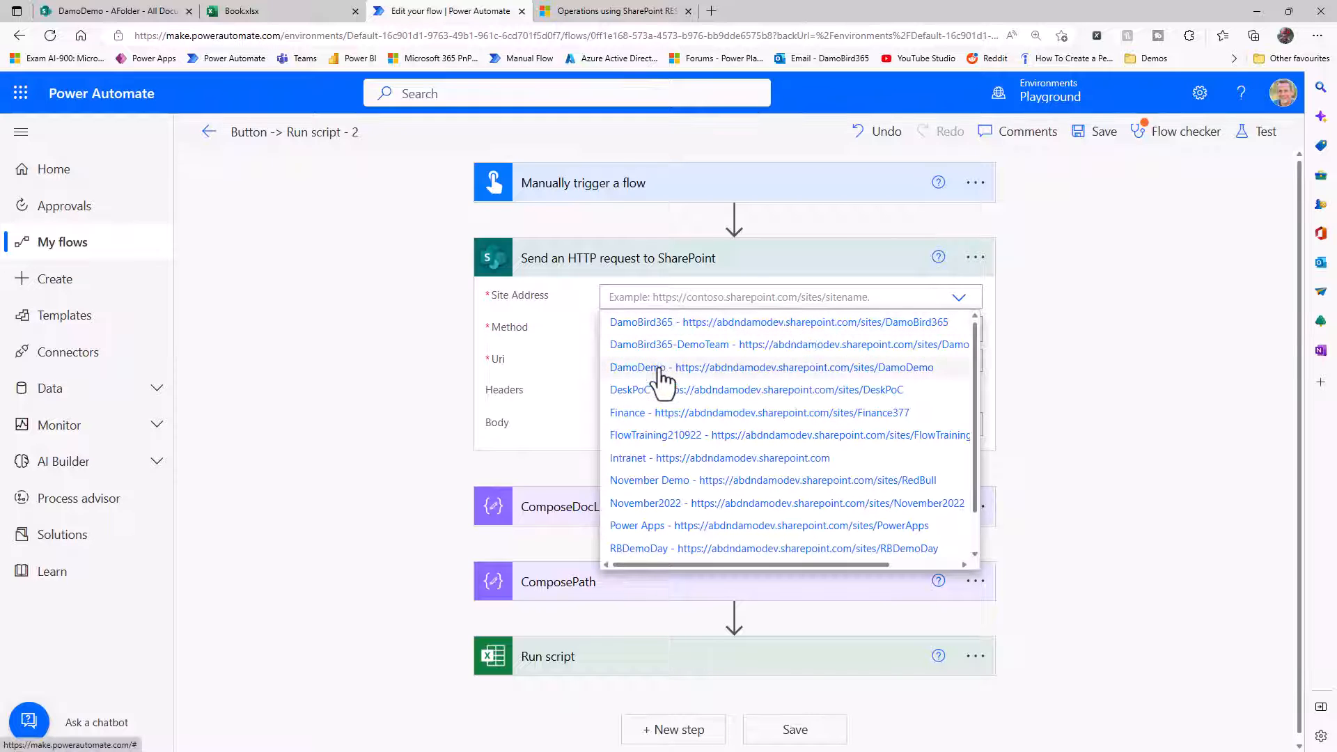
pyautogui.click(660, 373)
pyautogui.click(660, 364)
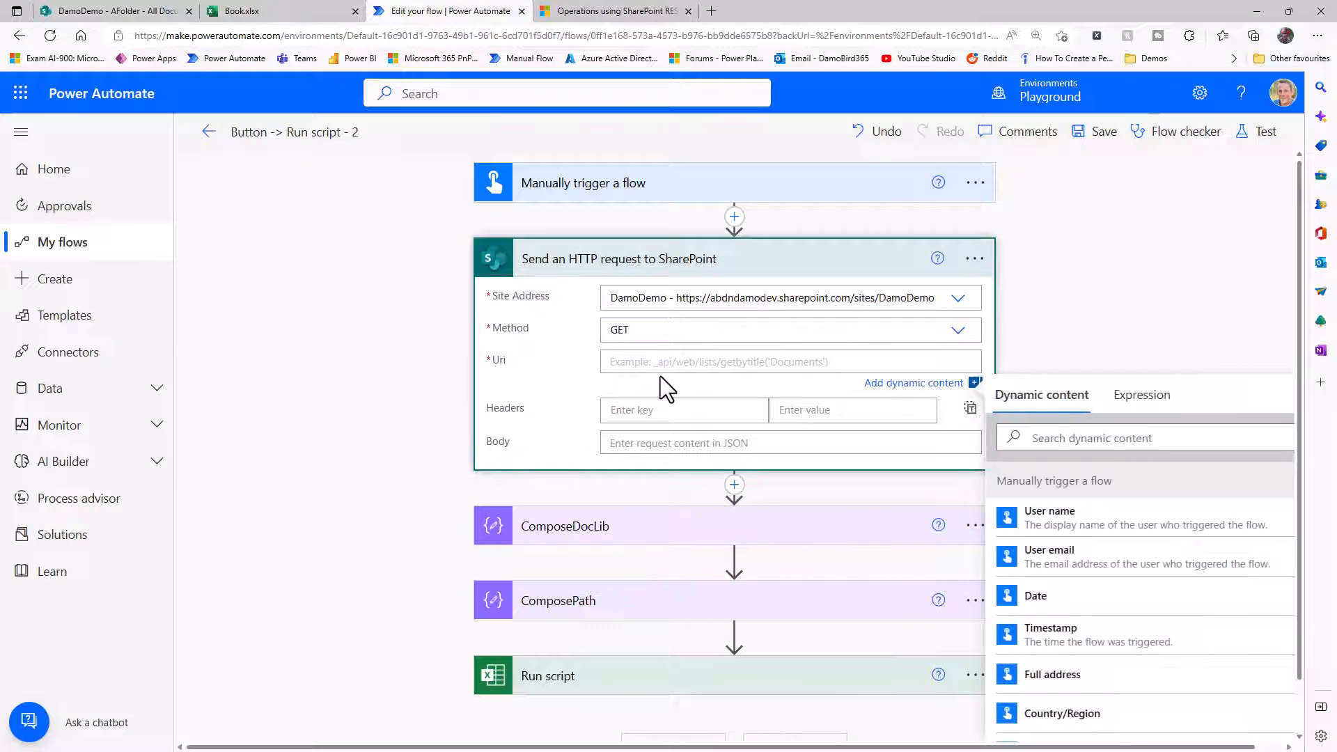
# Set the SharePoint request's Uri to _api/v2.0/drives and insert a Terminate action with status Succeeded right after it.
pyautogui.write('_api/v2.0/drives')
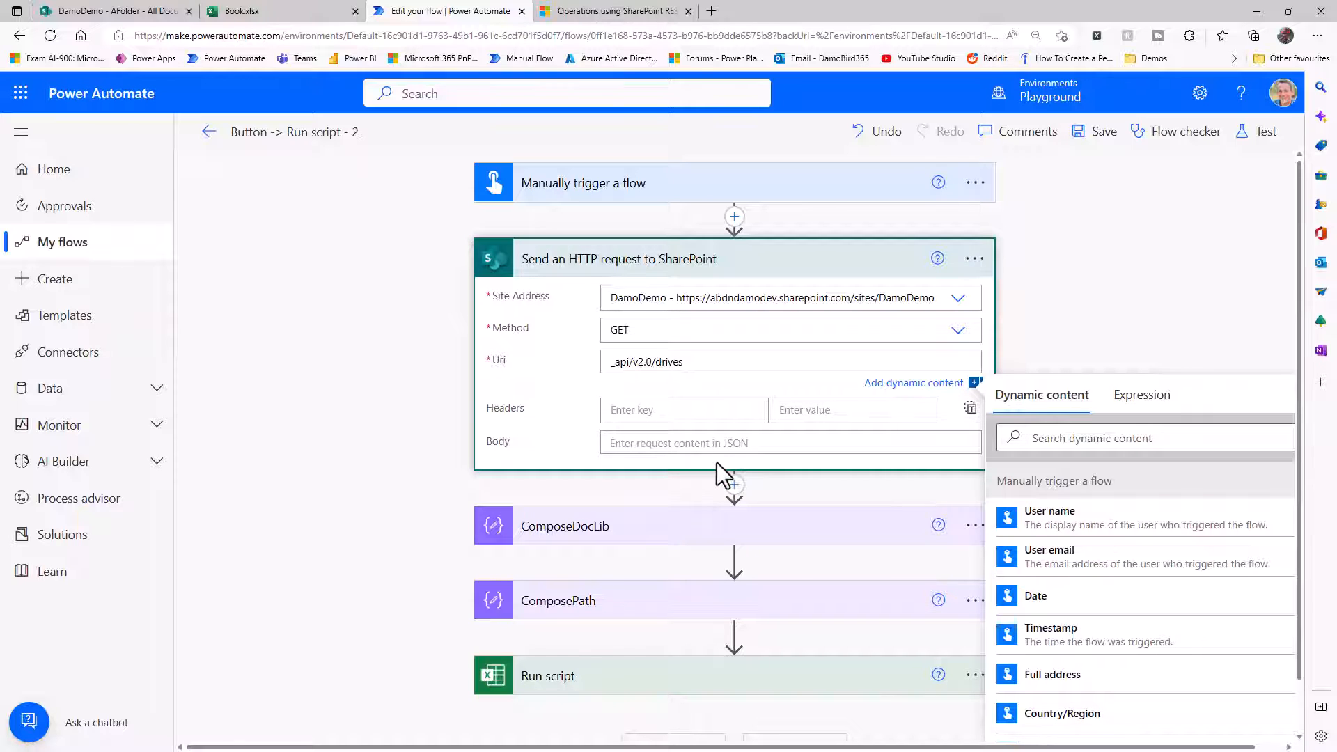
pyautogui.click(734, 486)
pyautogui.click(744, 510)
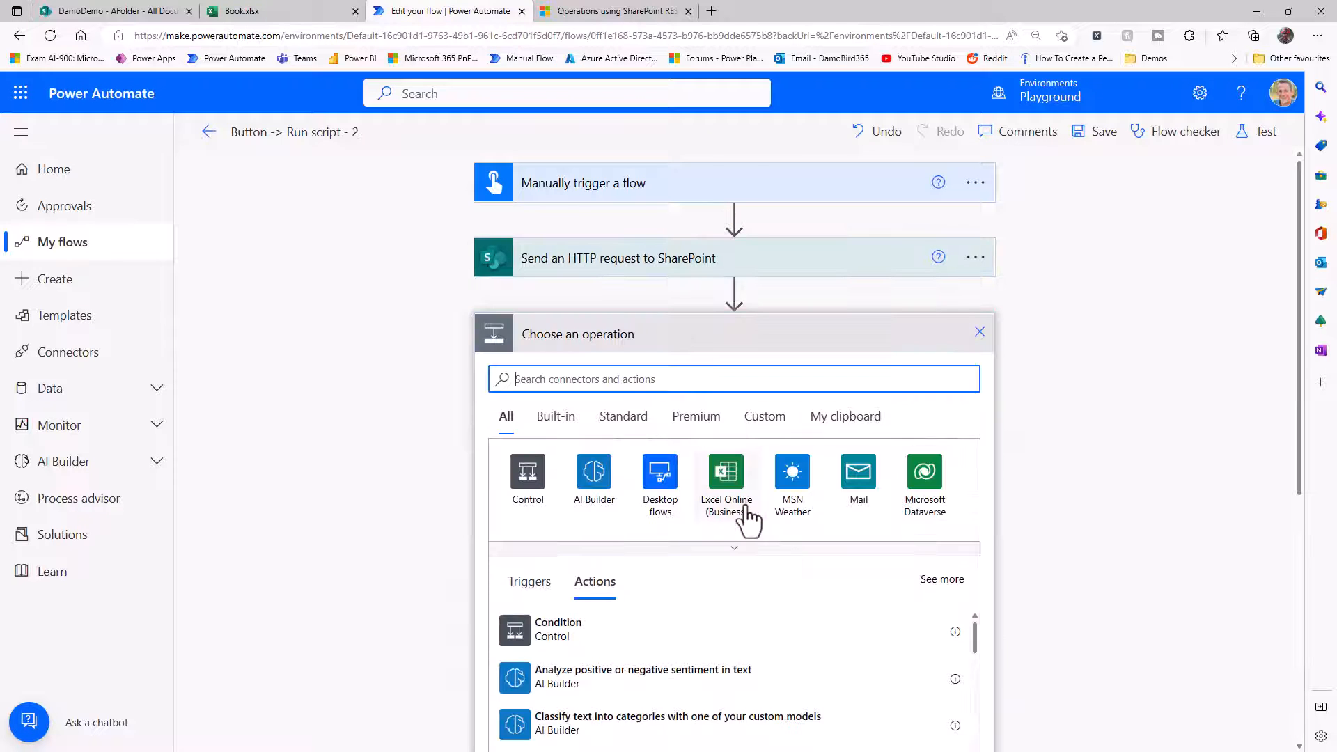
pyautogui.write('Terminate')
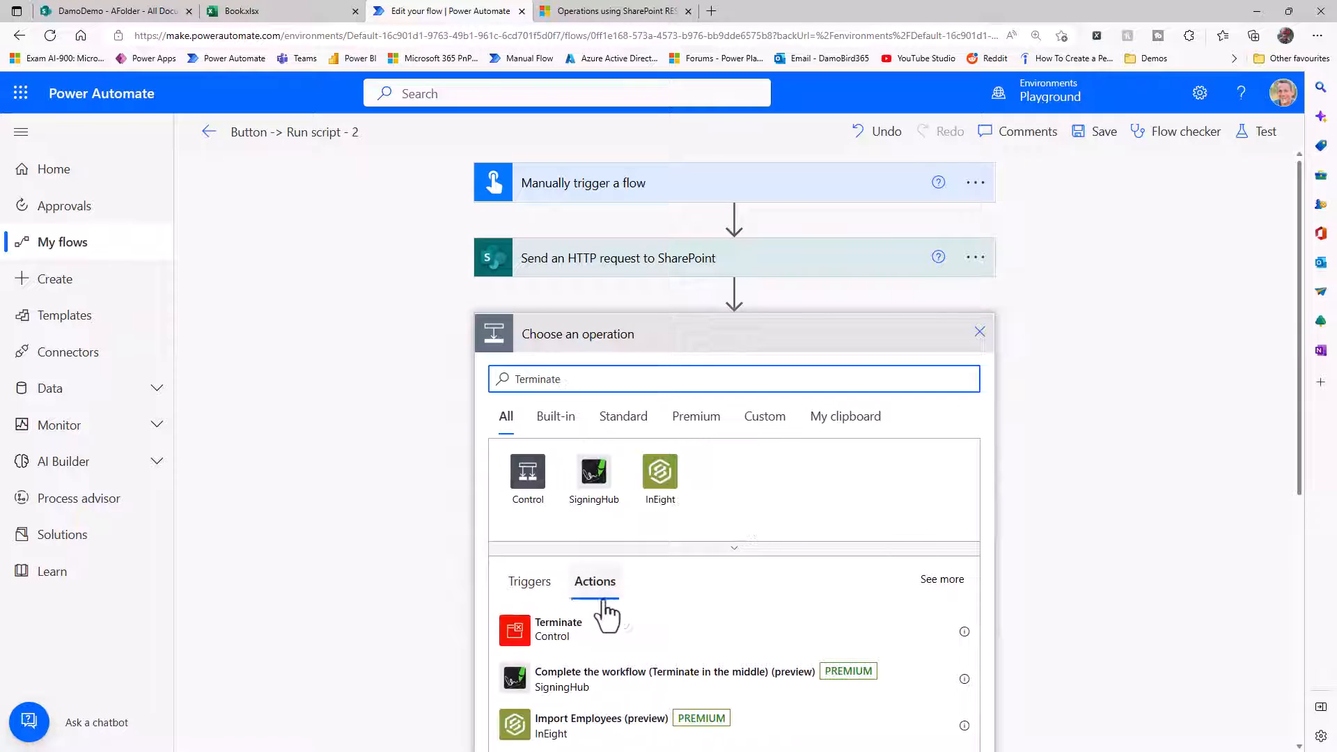
pyautogui.click(554, 630)
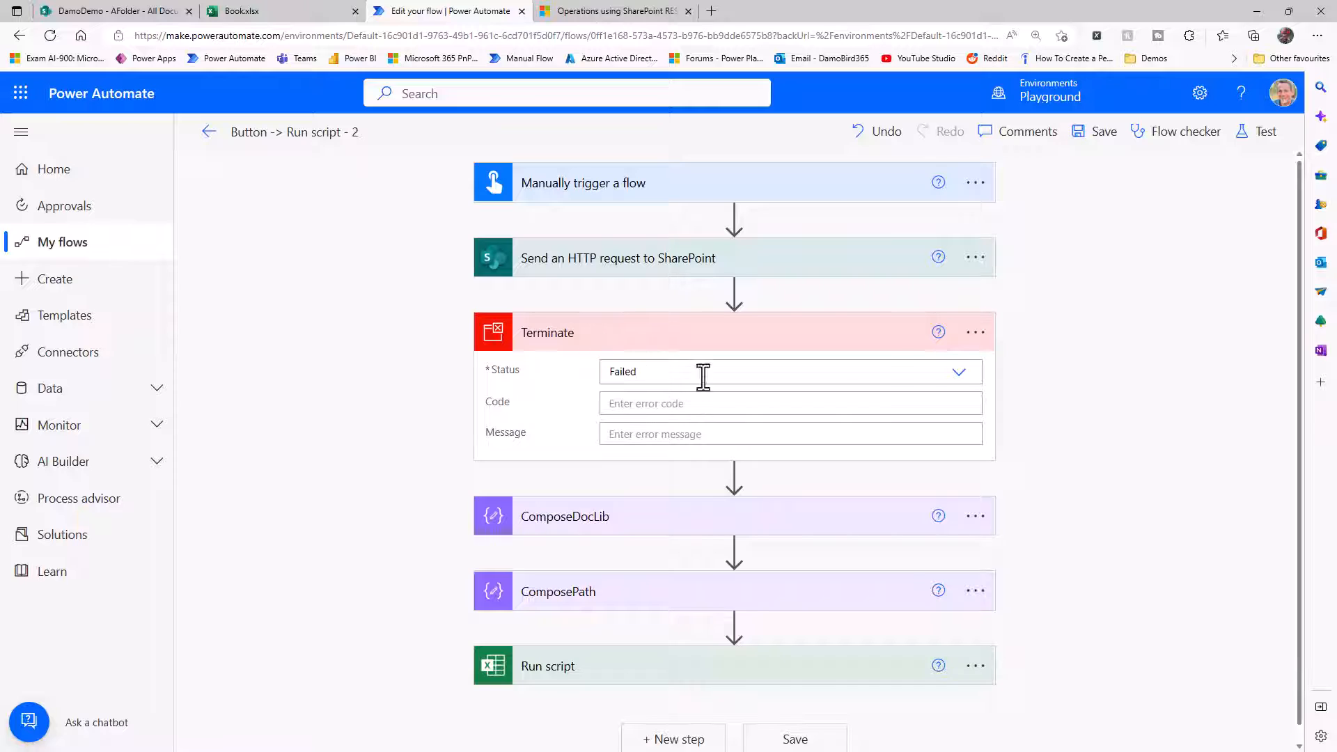
pyautogui.click(959, 373)
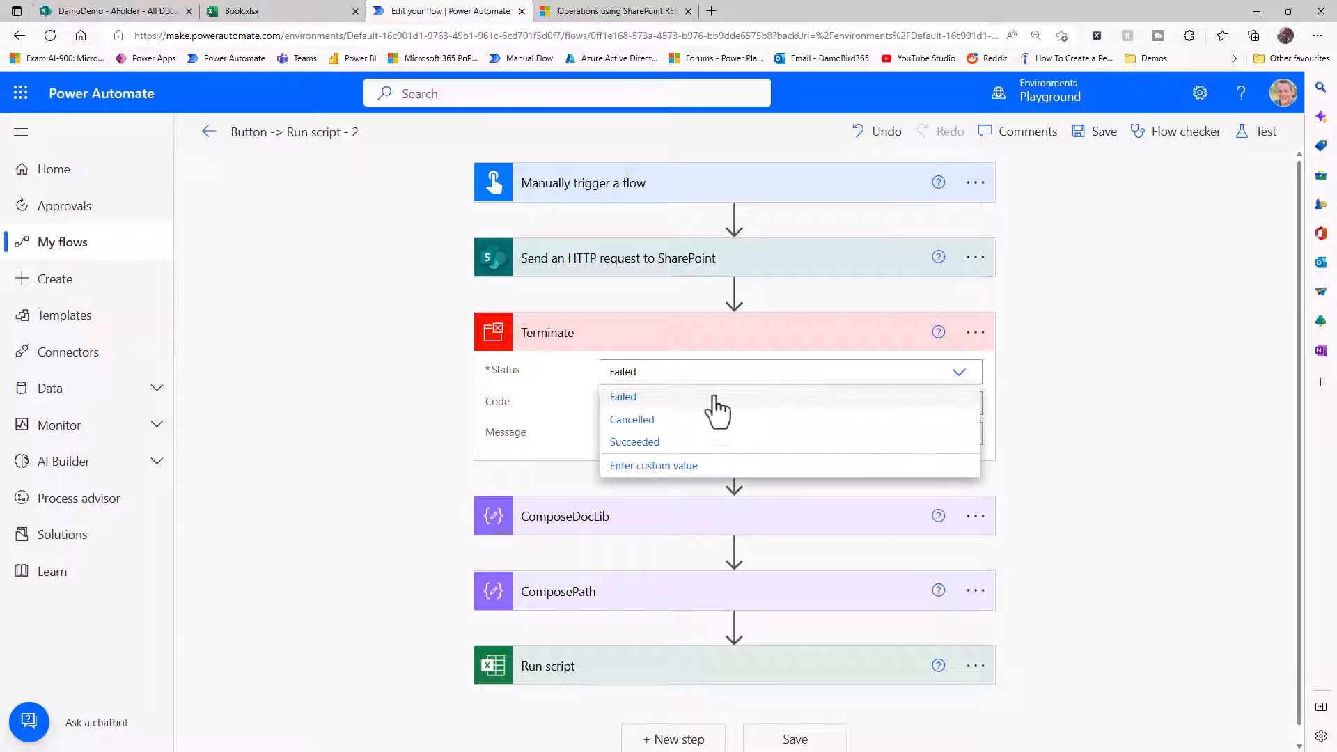
pyautogui.click(649, 443)
# Save the flow and test it manually.
pyautogui.click(1259, 133)
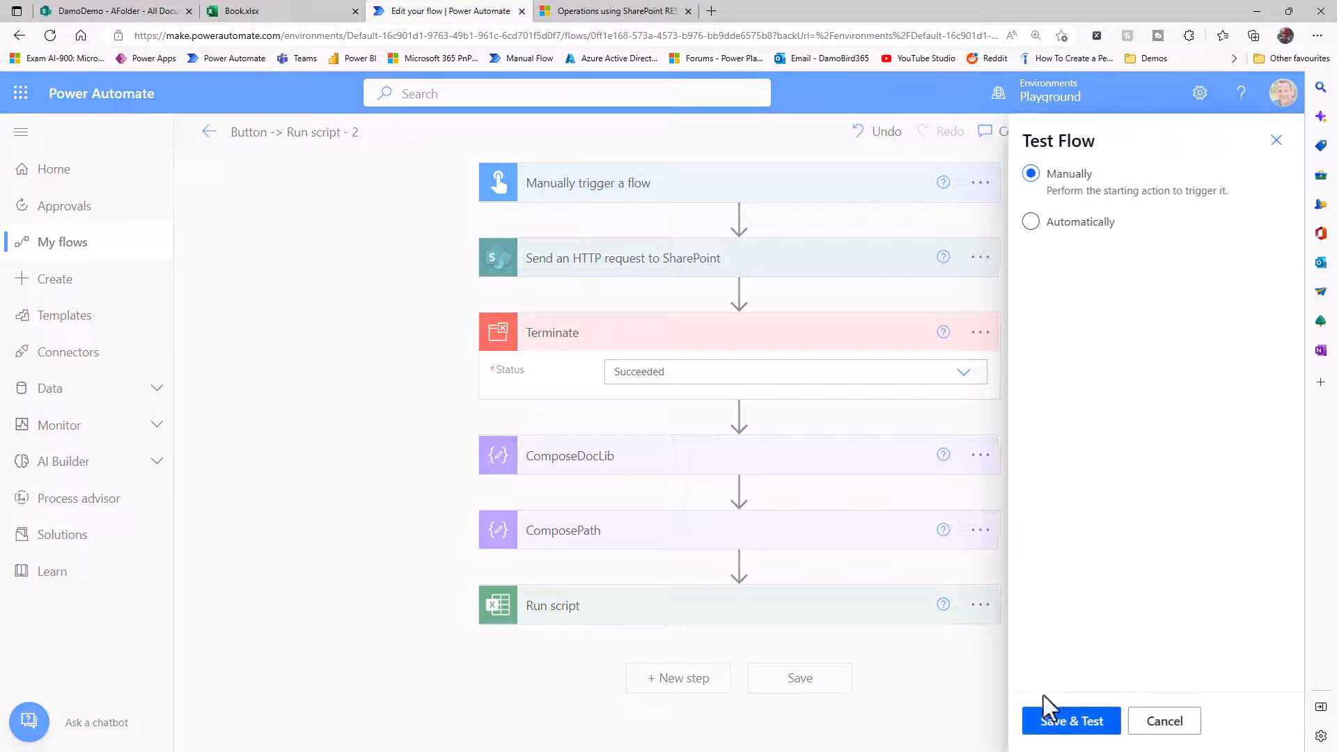
pyautogui.click(1073, 725)
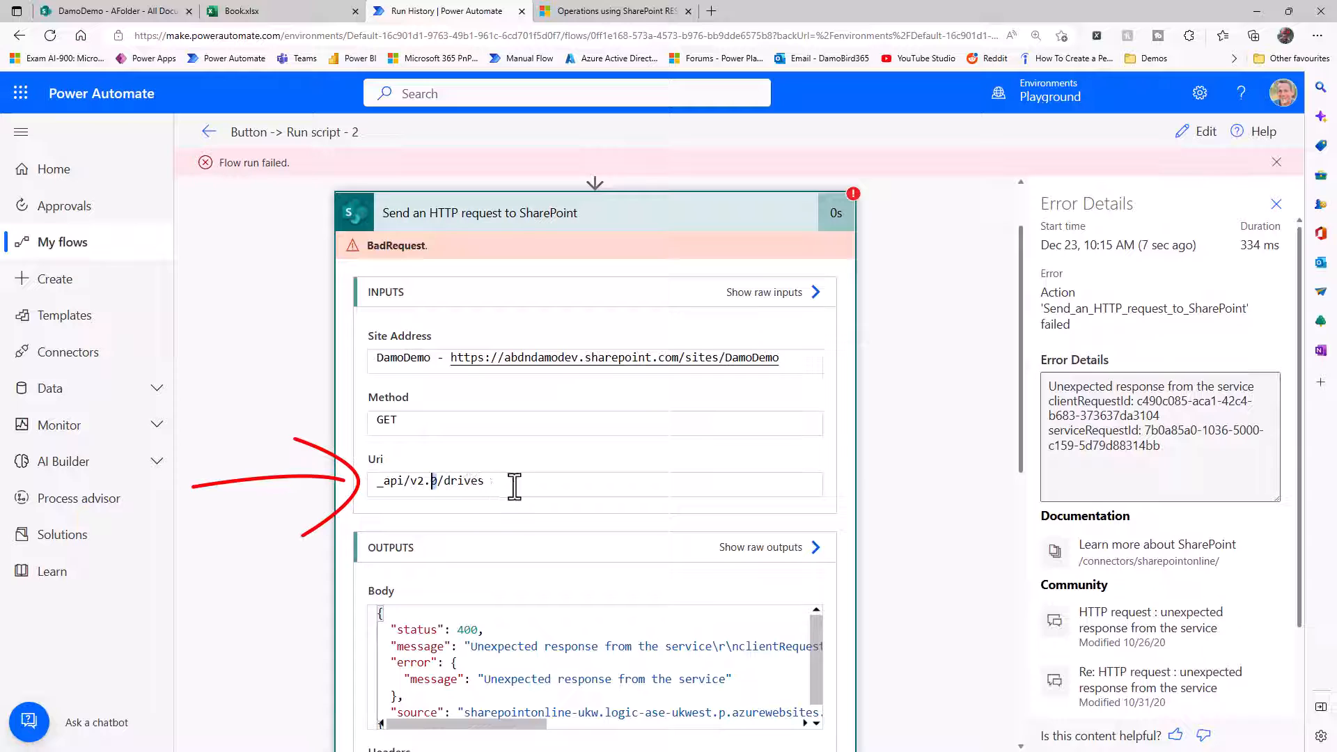
# Edit the flow, change the SharePoint request's Uri to _api/v2.1/drives, and save and run a manual test.
pyautogui.click(1196, 139)
pyautogui.click(658, 283)
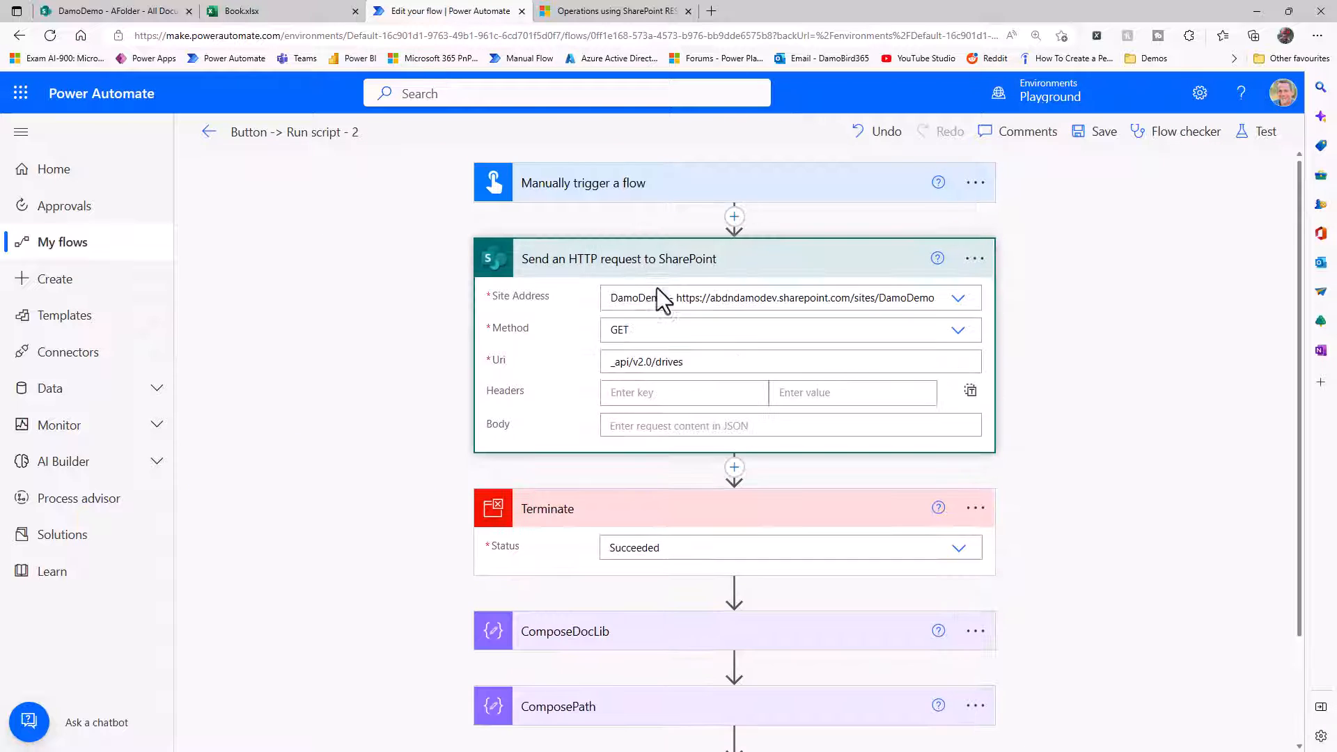
pyautogui.click(650, 363)
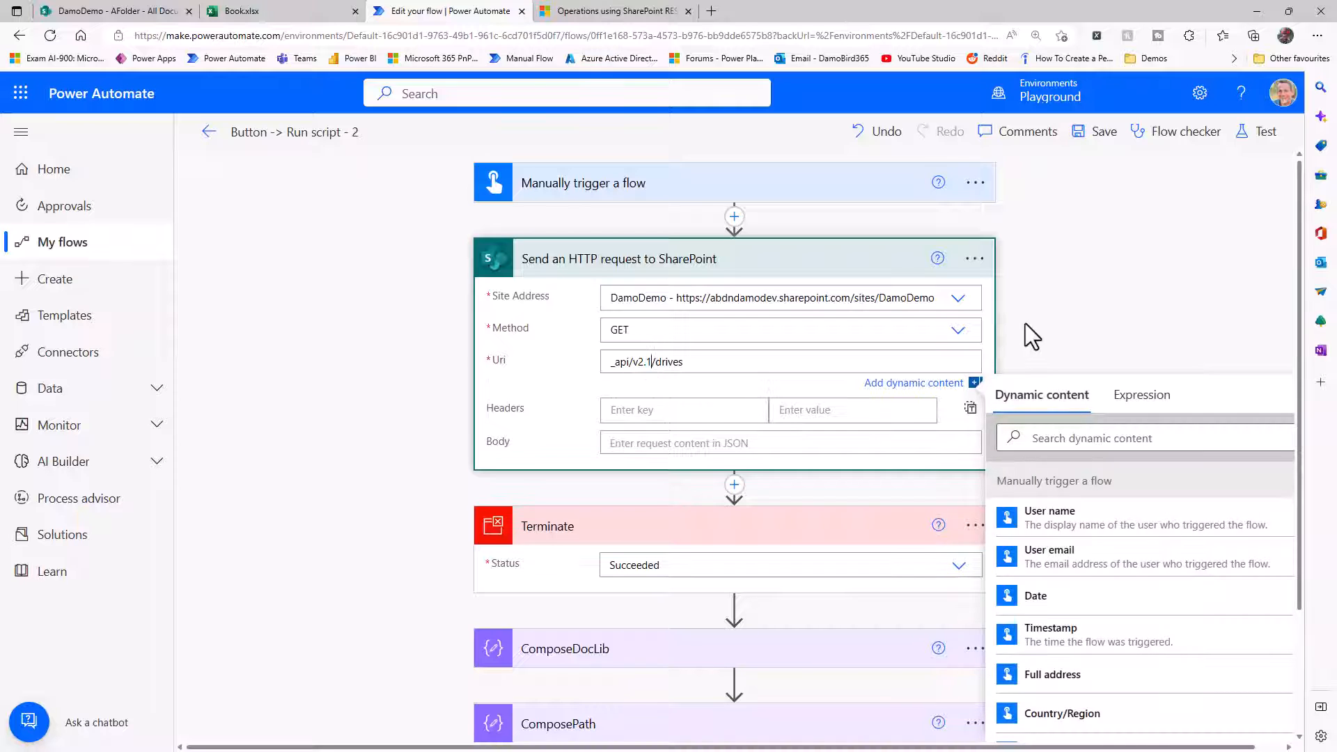
pyautogui.click(1235, 138)
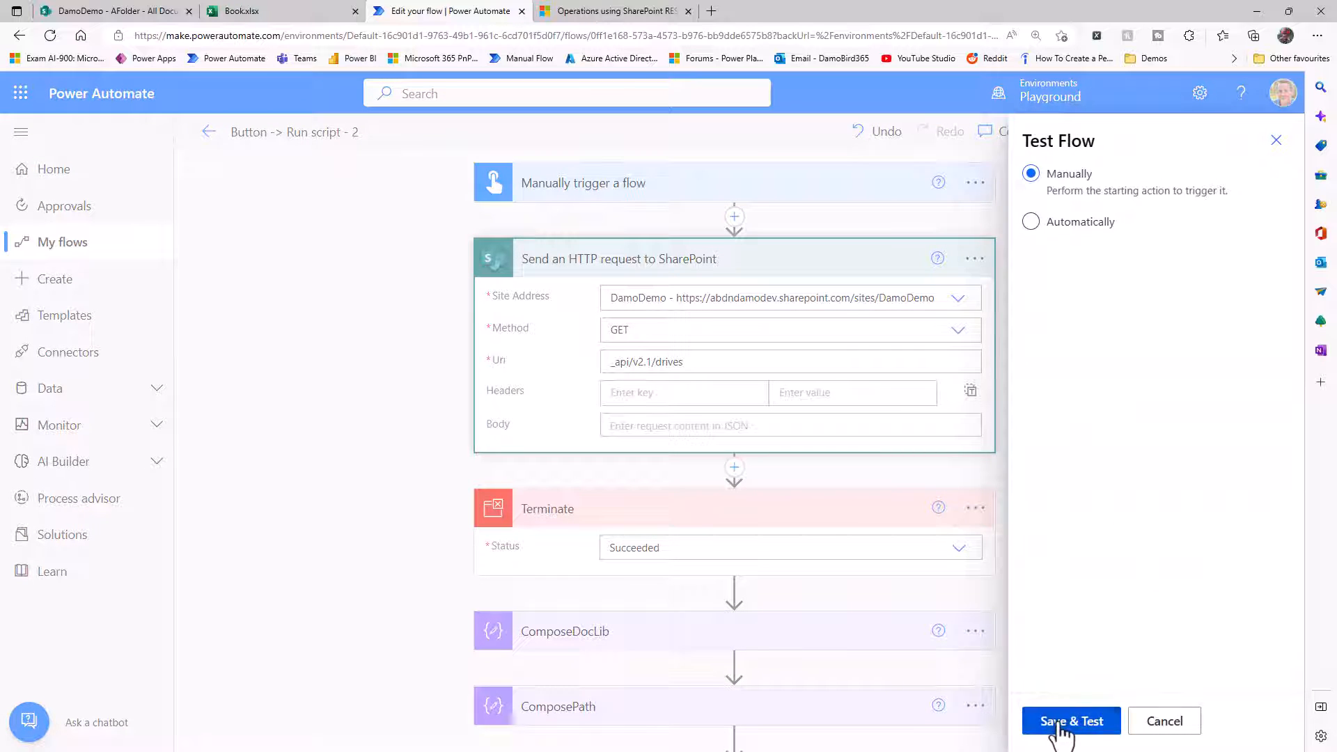
pyautogui.click(1066, 727)
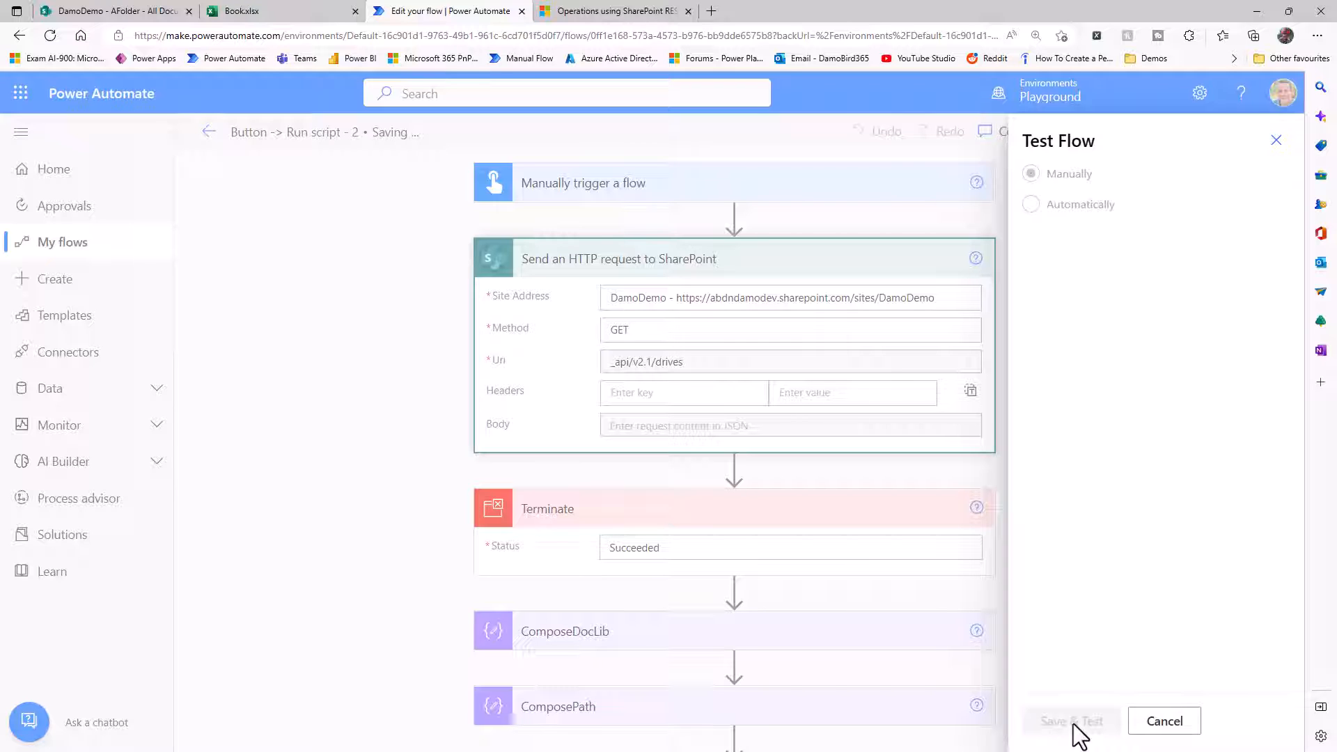
pyautogui.click(1068, 720)
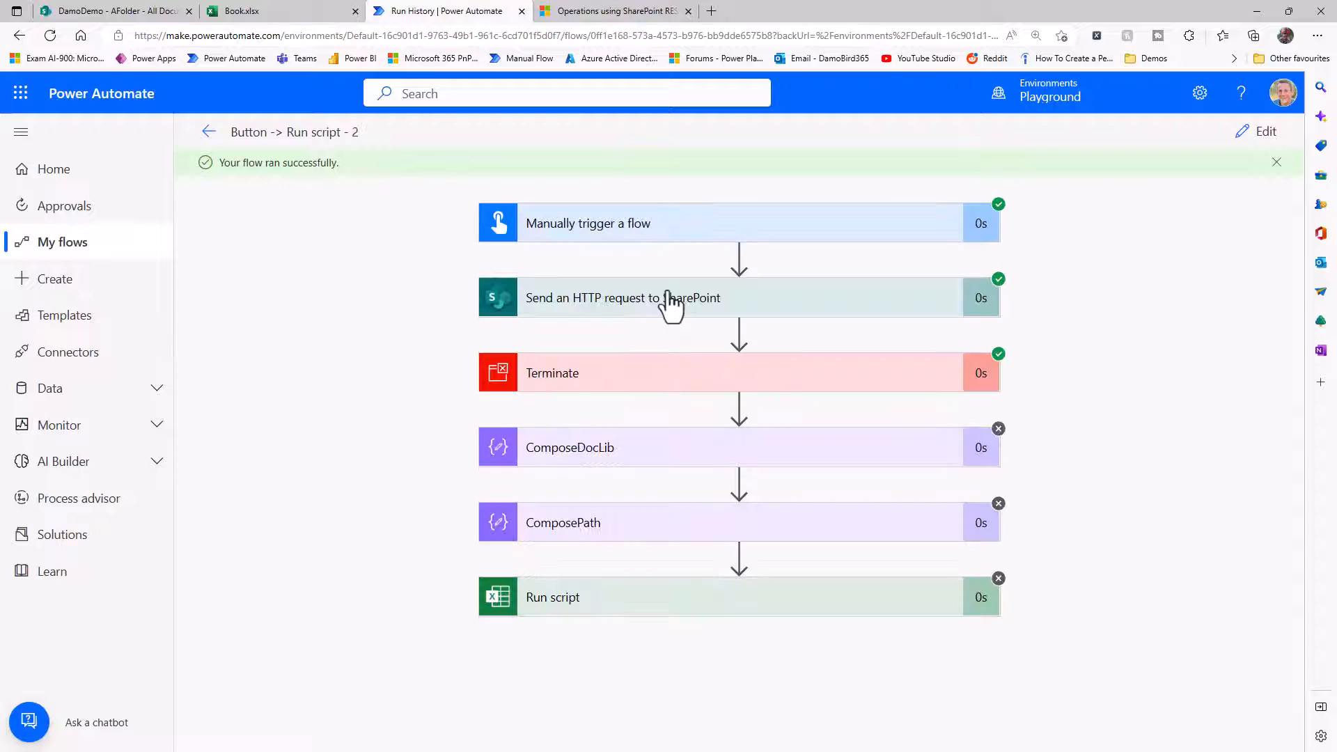
# Open the raw outputs of the SharePoint request and examine the value array and the Documents library's id.
pyautogui.click(663, 311)
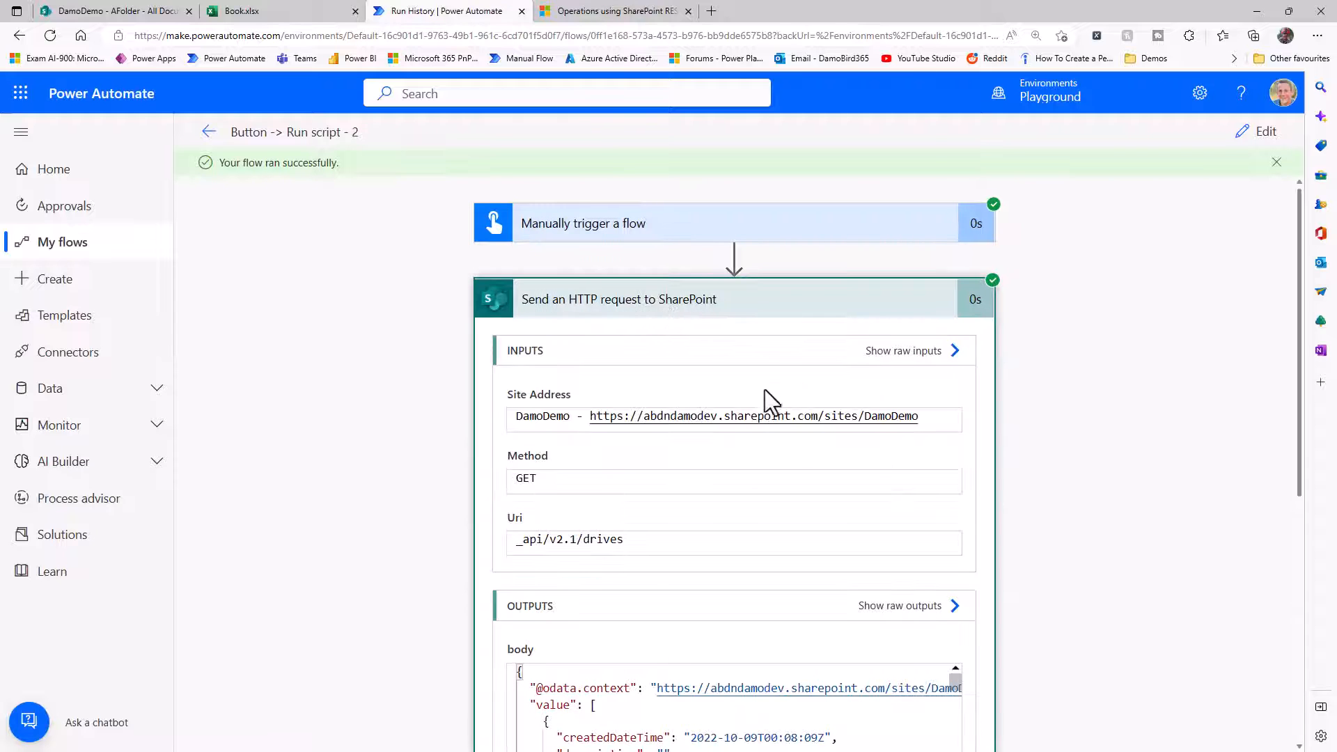
pyautogui.scroll(-3, 787, 432)
pyautogui.click(888, 435)
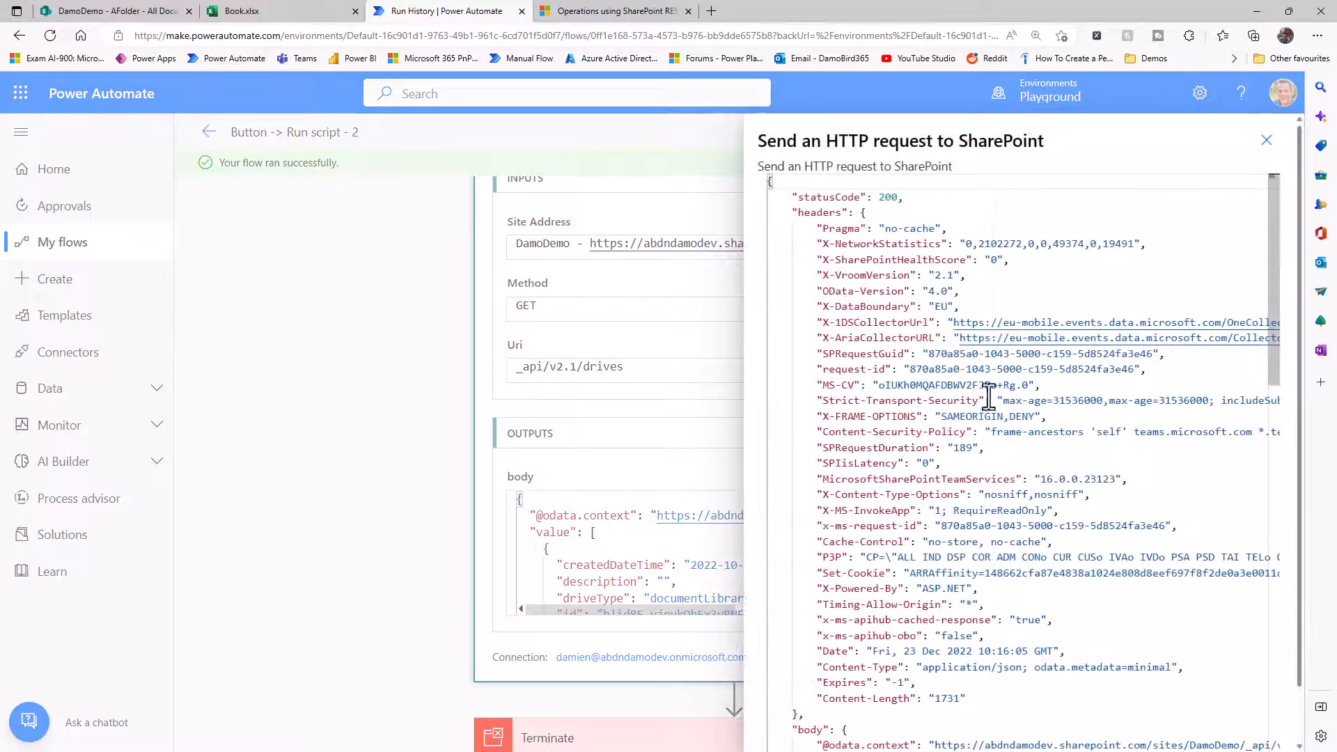
pyautogui.scroll(-6, 846, 300)
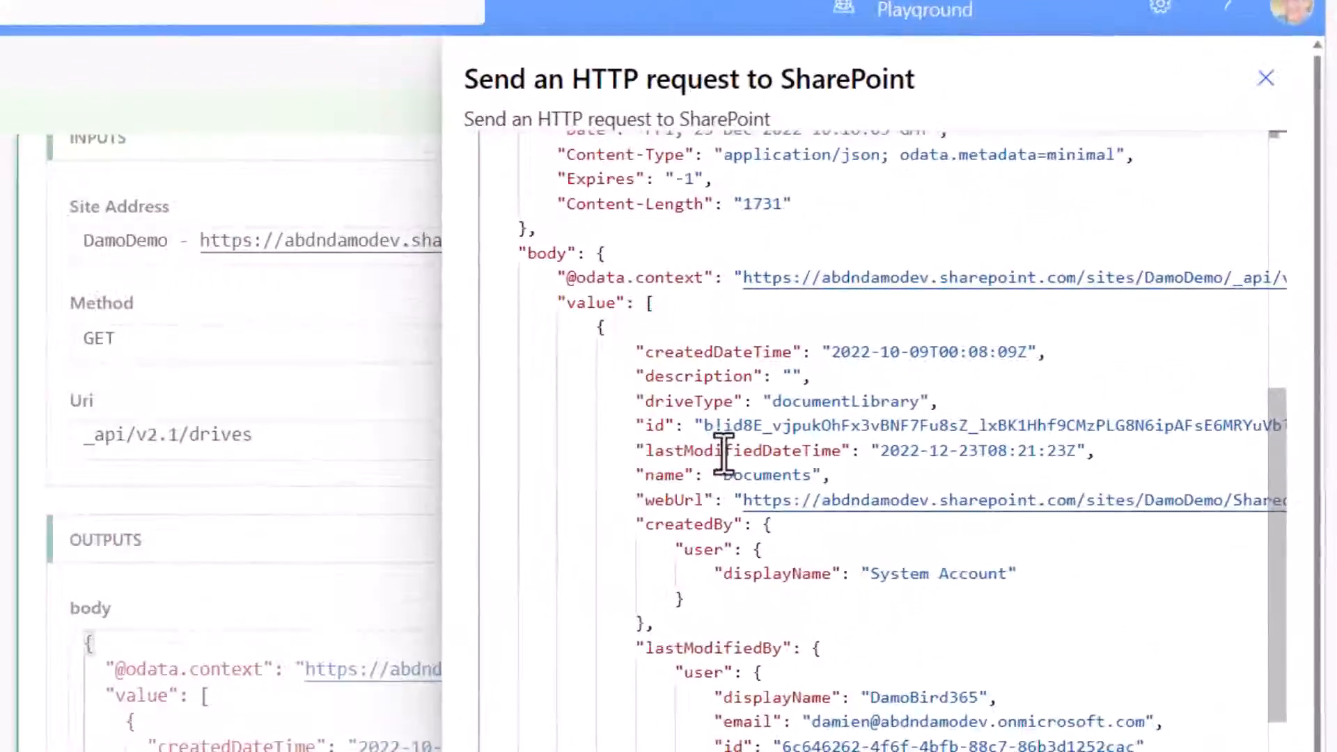
pyautogui.moveTo(606, 456); pyautogui.dragTo(1241, 456)
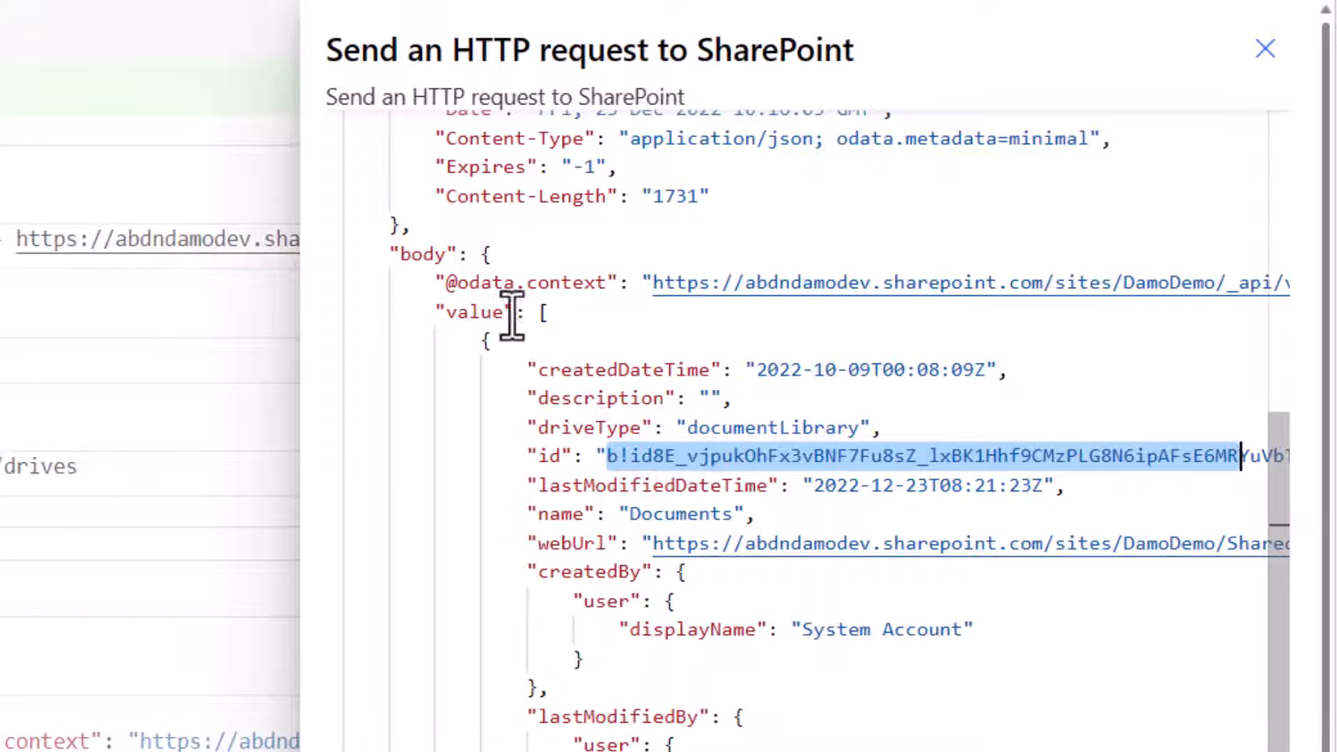
pyautogui.moveTo(437, 314); pyautogui.dragTo(568, 317)
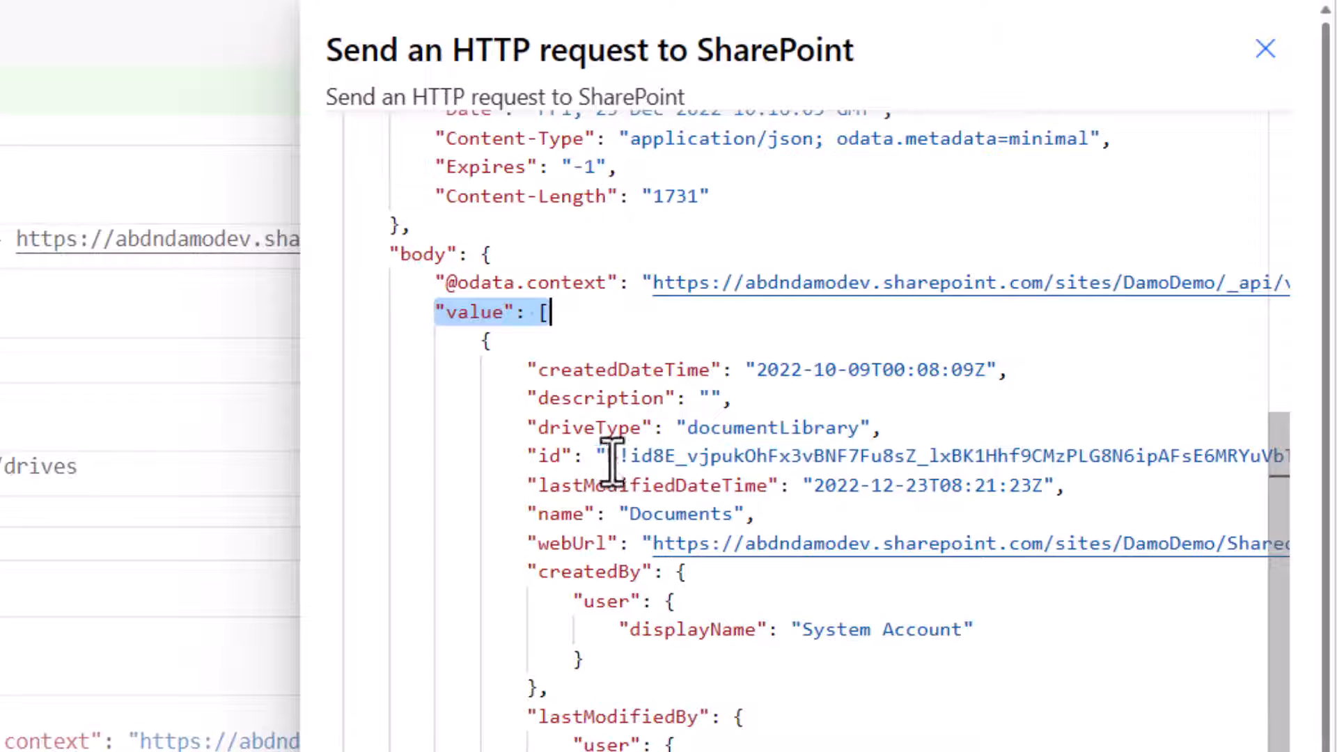
pyautogui.moveTo(611, 456); pyautogui.dragTo(1024, 458)
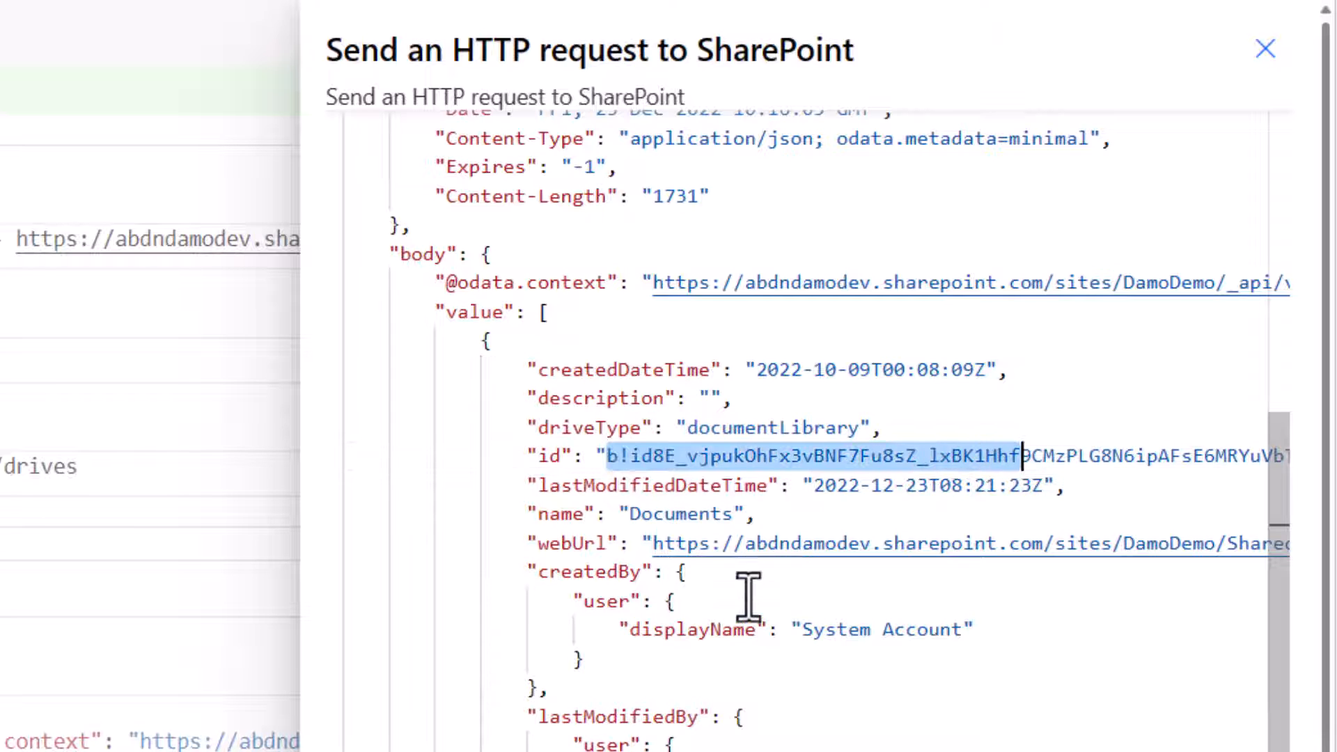
# Compare the ids and names of the Documents and AnotherDocLib entries in the raw outputs.
pyautogui.scroll(-2, 737, 609)
pyautogui.scroll(-8, 737, 610)
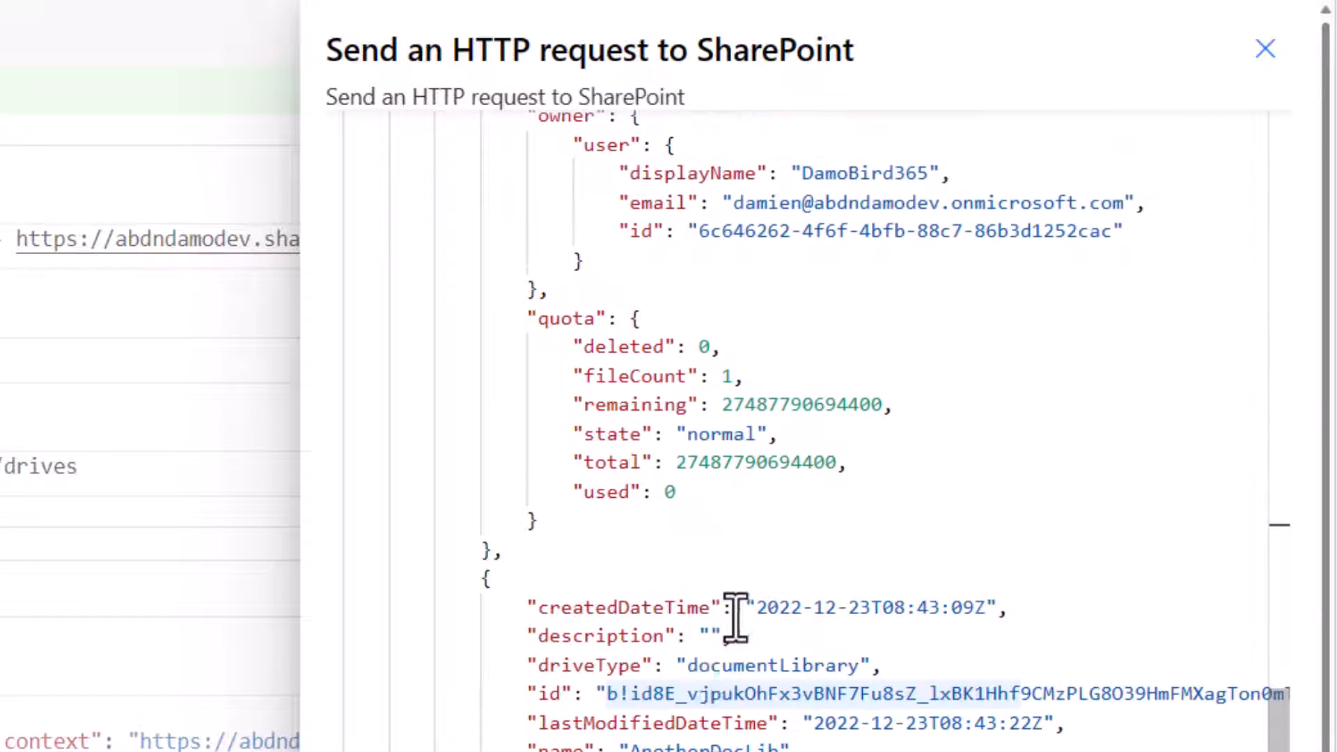
pyautogui.moveTo(606, 693); pyautogui.dragTo(1067, 692)
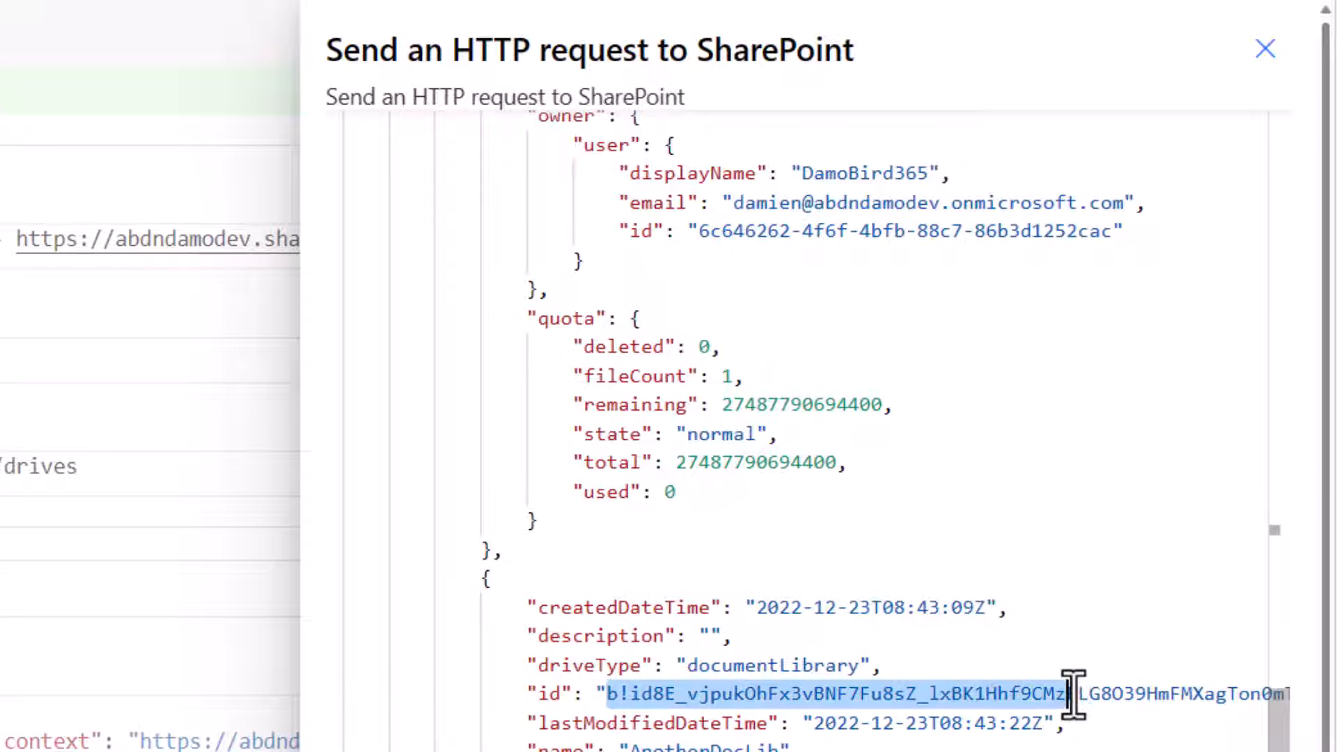
pyautogui.scroll(6, 791, 587)
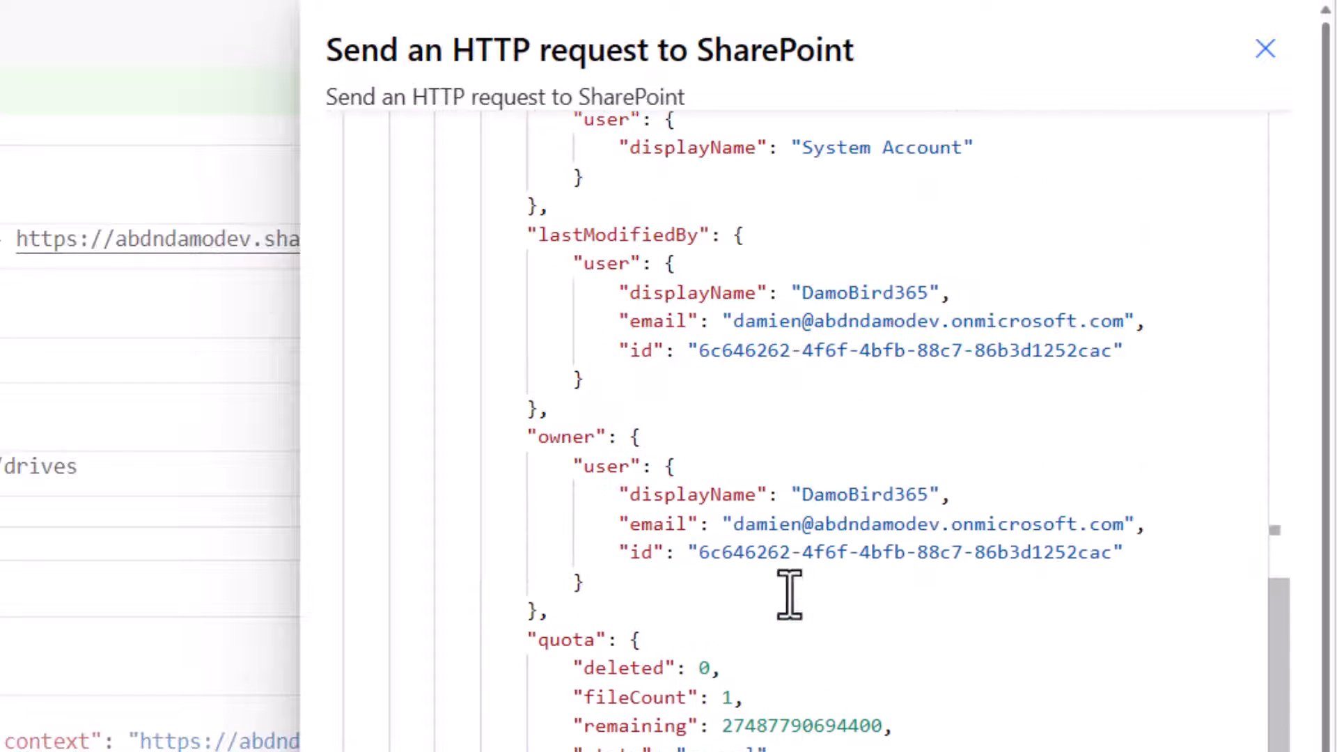
pyautogui.scroll(2, 797, 484)
pyautogui.moveTo(732, 353); pyautogui.dragTo(641, 358)
pyautogui.scroll(-6, 752, 655)
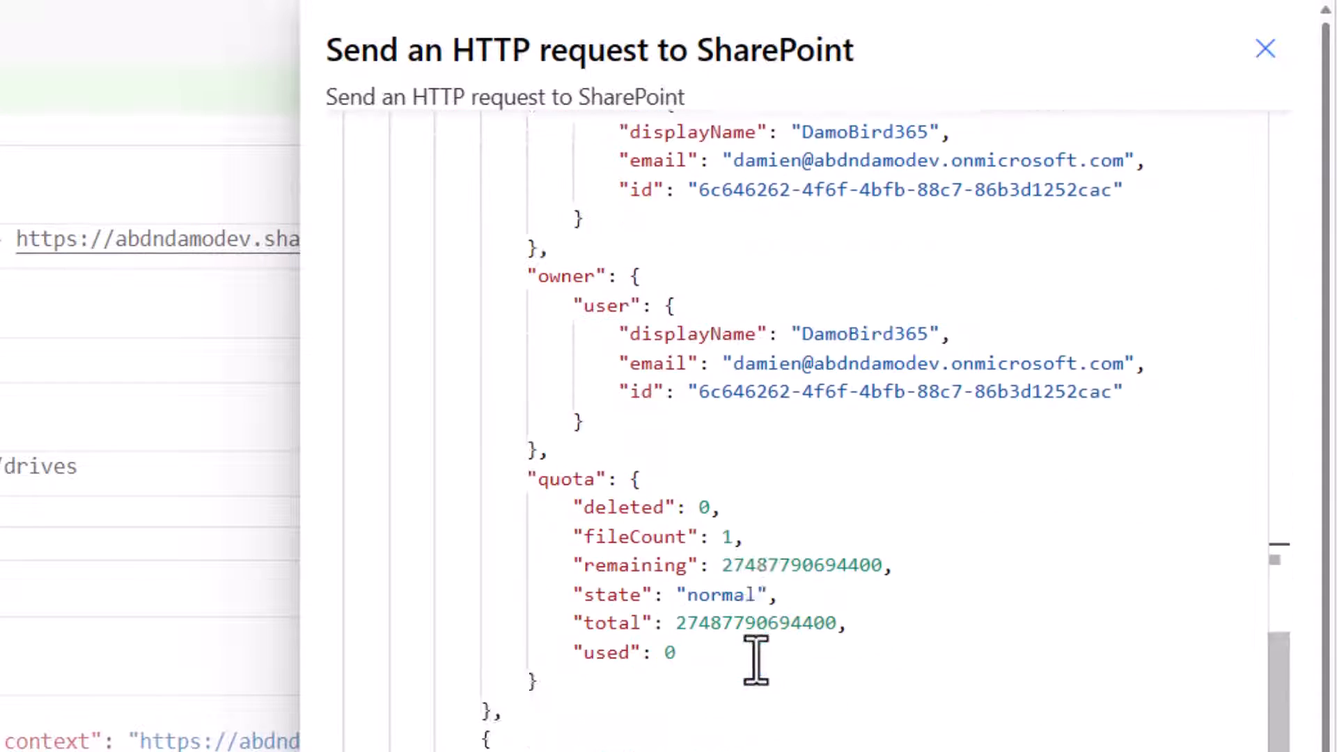
pyautogui.moveTo(780, 671); pyautogui.dragTo(631, 672)
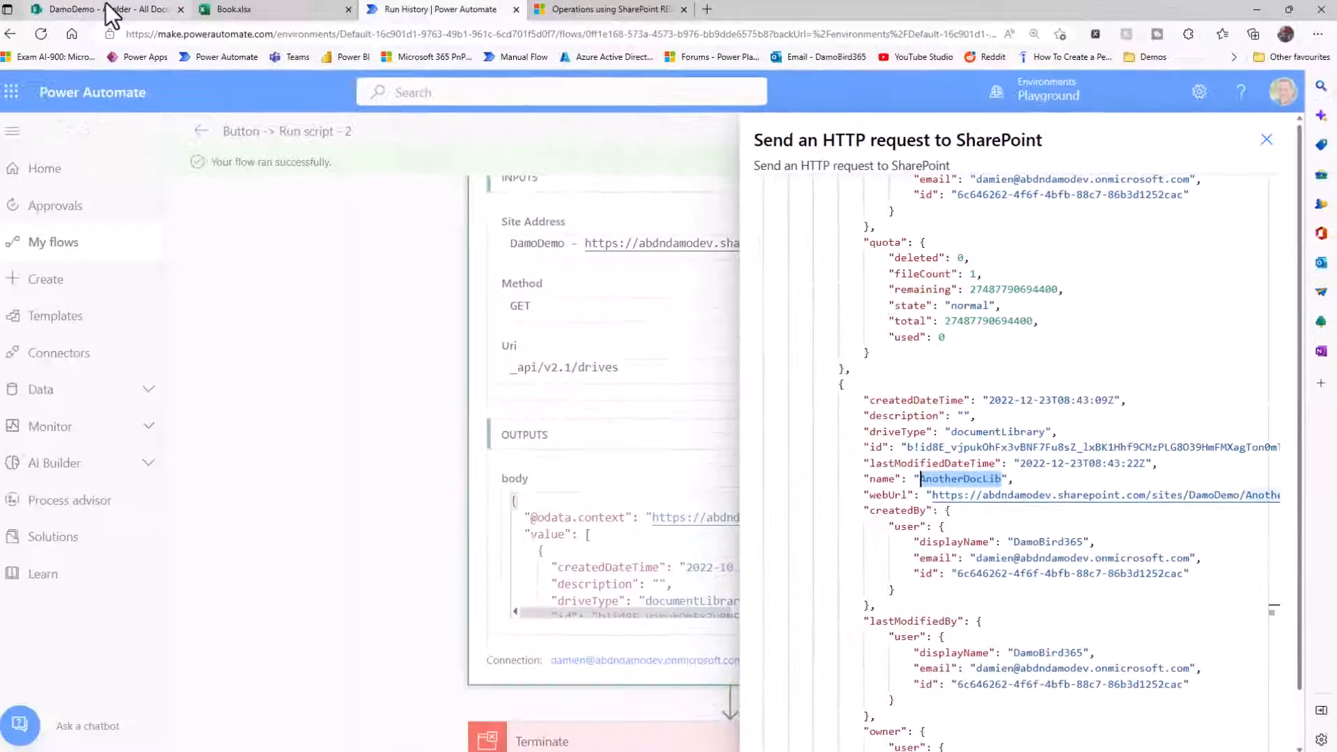
# Check the document libraries on the DamoDemo SharePoint site, return to the run's raw outputs to examine the value array, and close them.
pyautogui.click(108, 9)
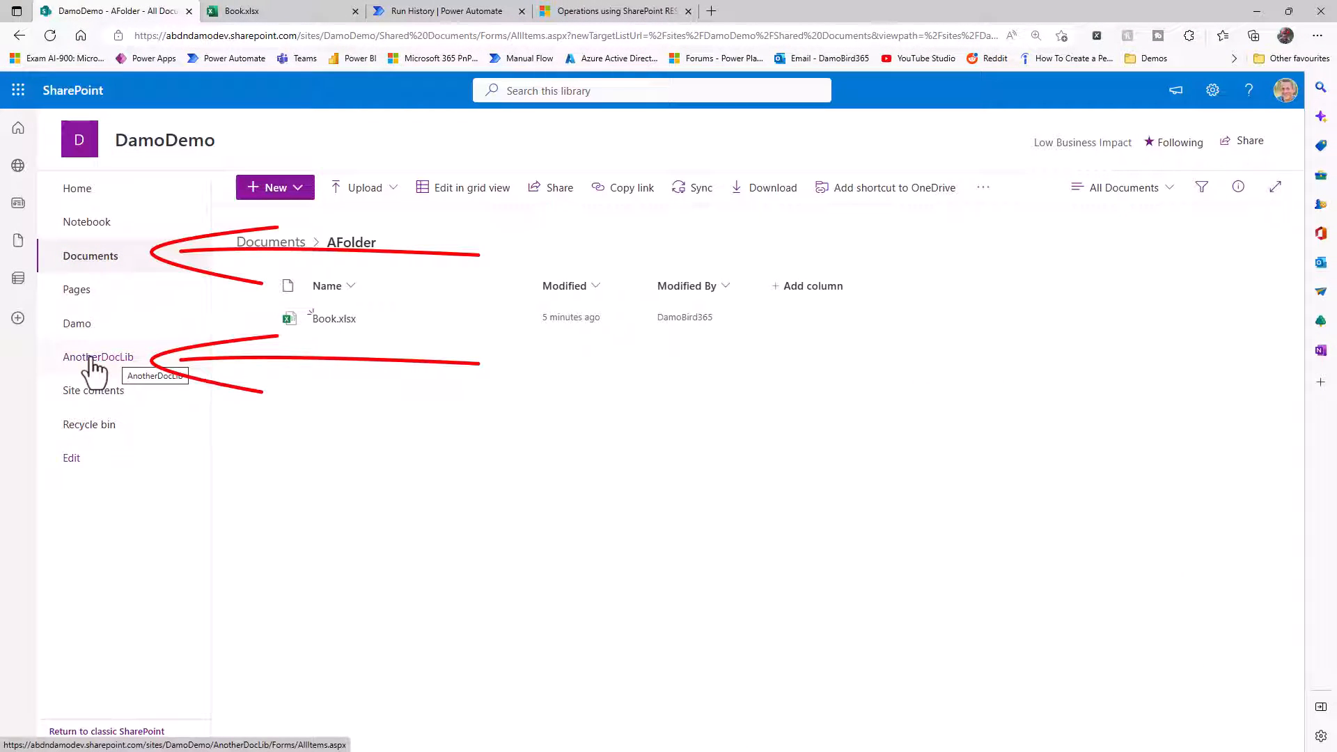
pyautogui.click(417, 11)
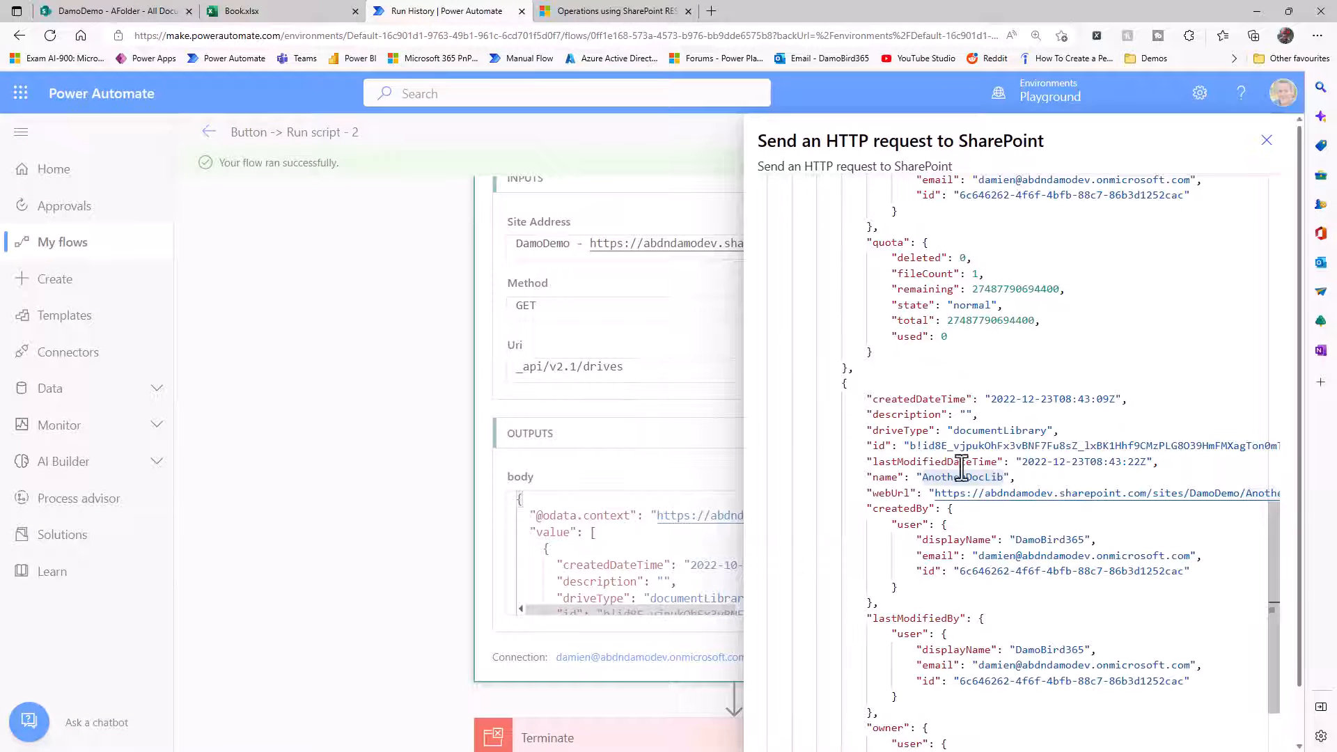
pyautogui.scroll(8, 895, 327)
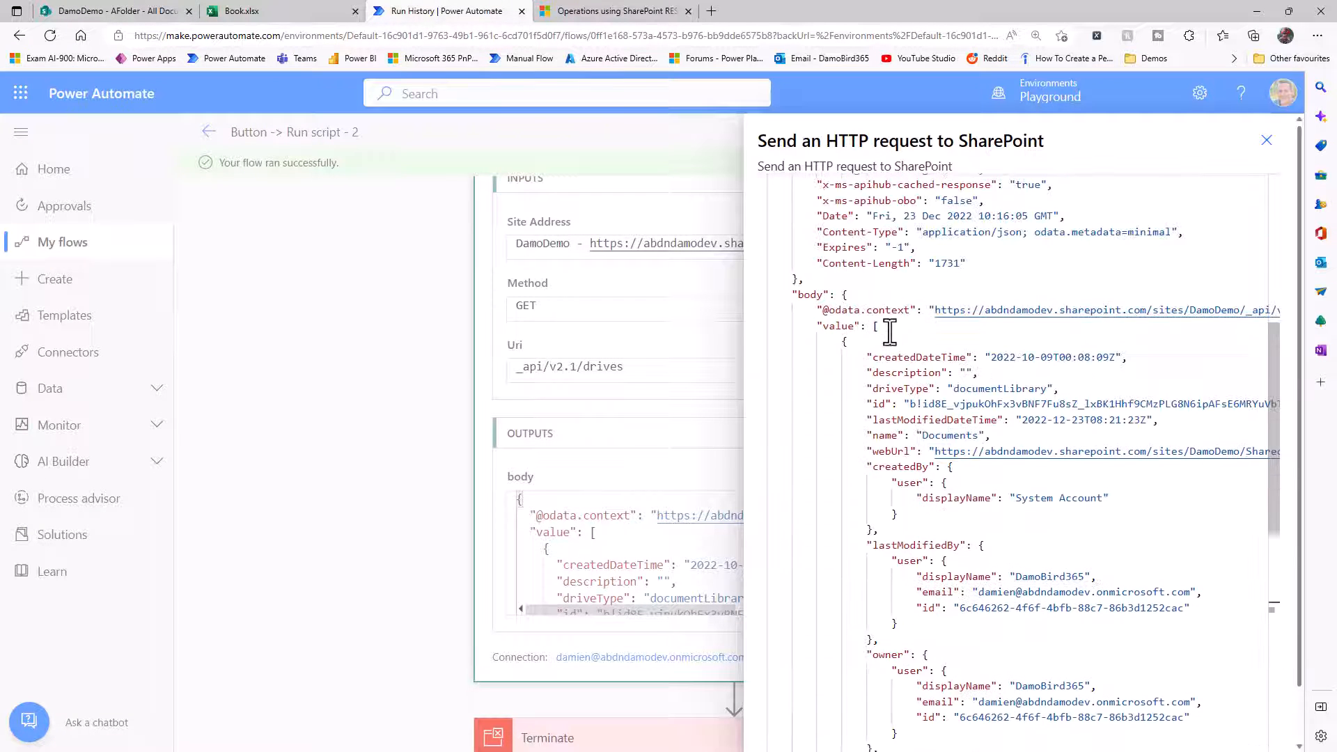
pyautogui.moveTo(842, 331); pyautogui.dragTo(820, 355)
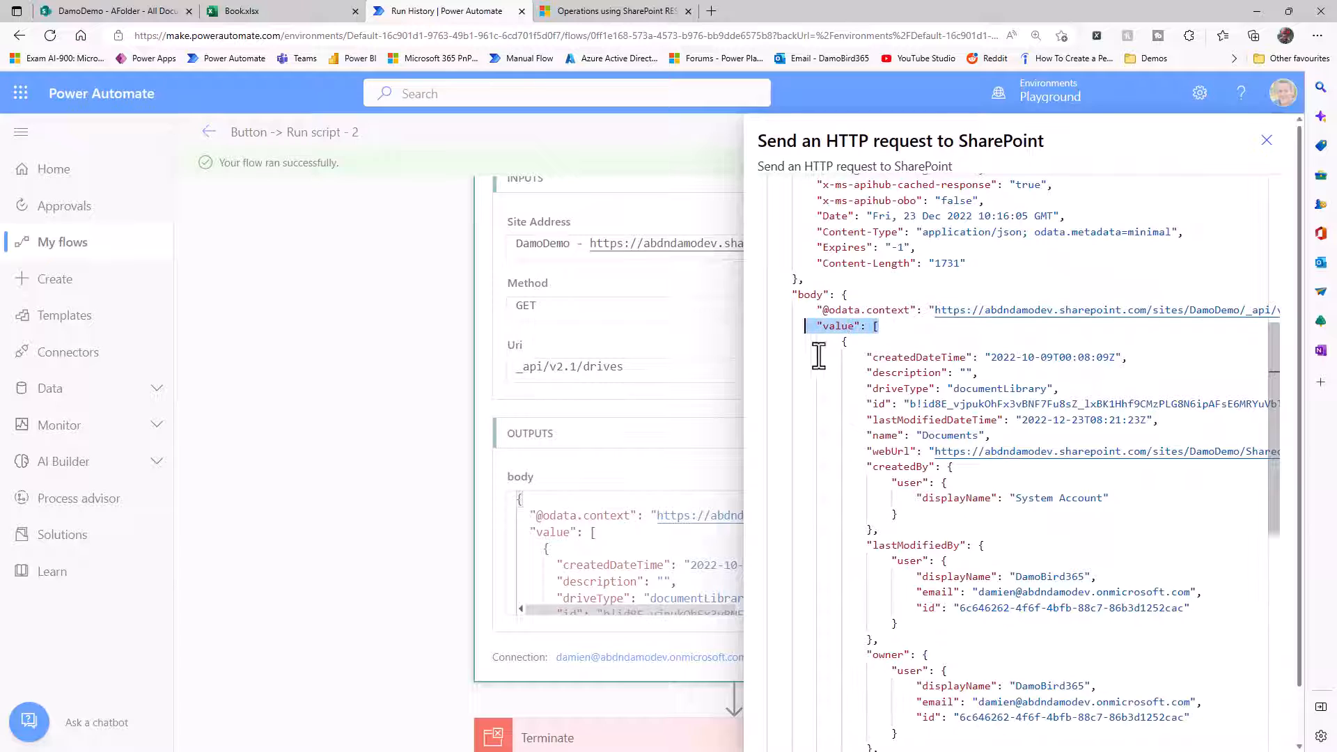
pyautogui.doubleClick(876, 328)
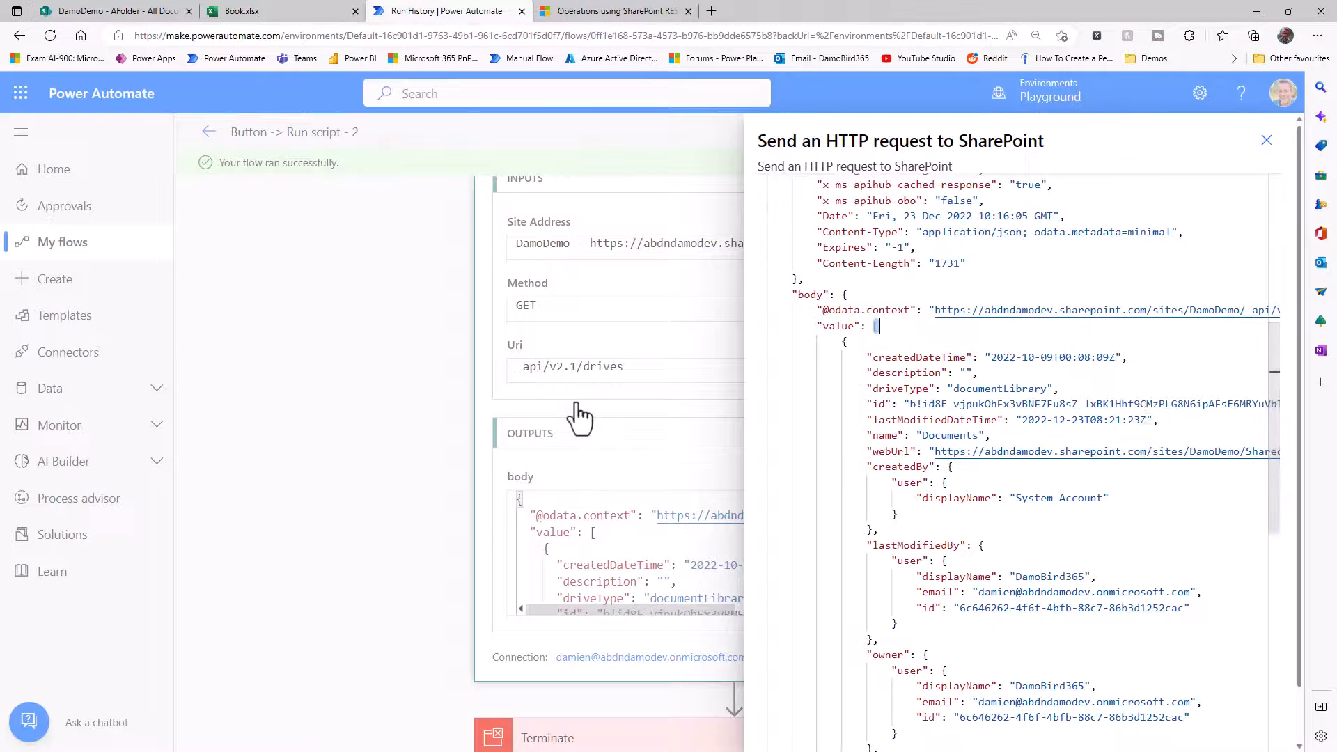
pyautogui.click(1266, 141)
# Reopen the flow for editing and delete the Terminate action.
pyautogui.click(1266, 137)
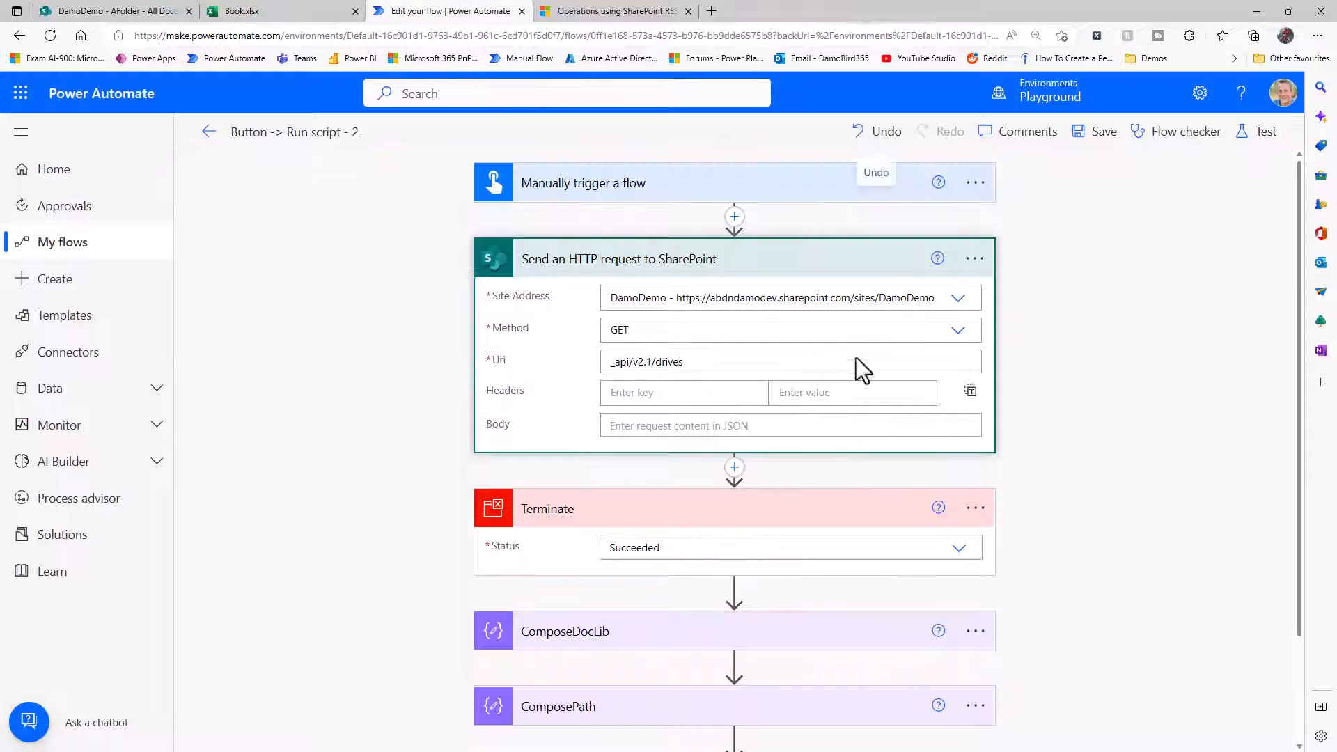
pyautogui.click(974, 507)
pyautogui.click(1055, 730)
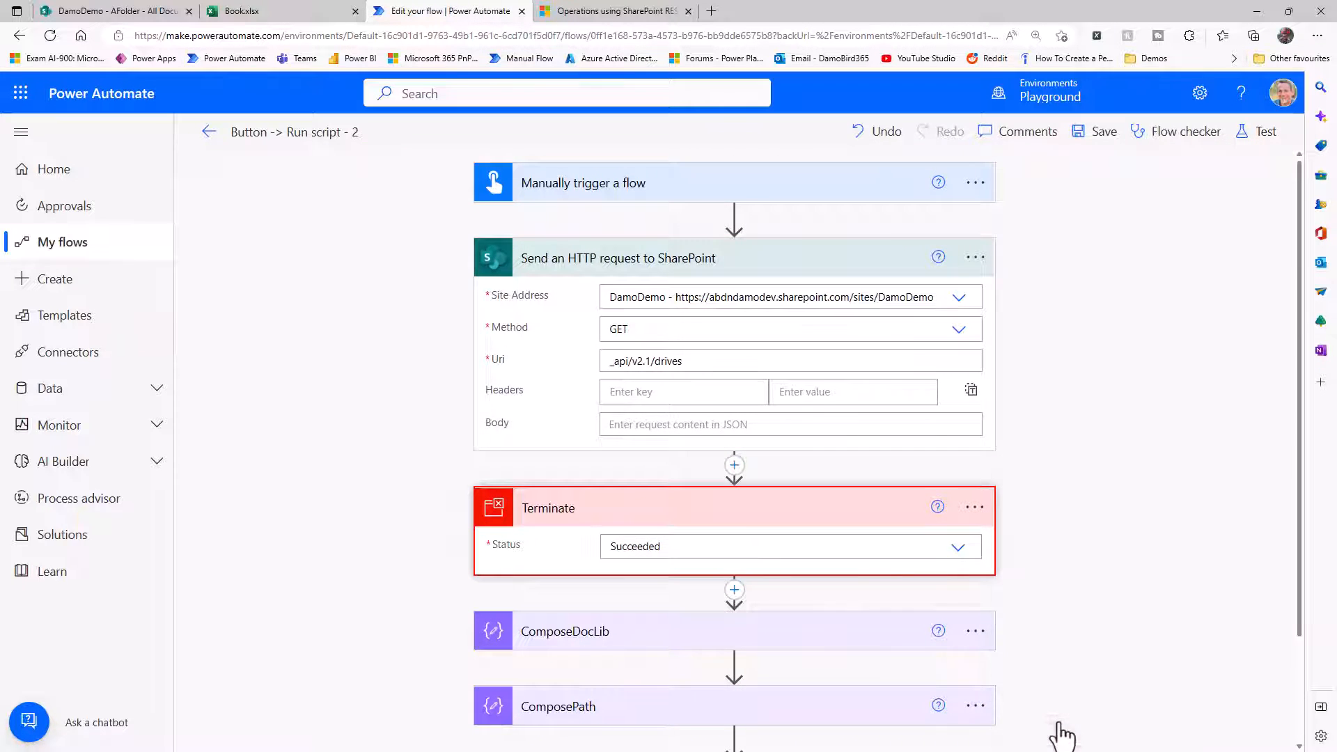
pyautogui.click(663, 452)
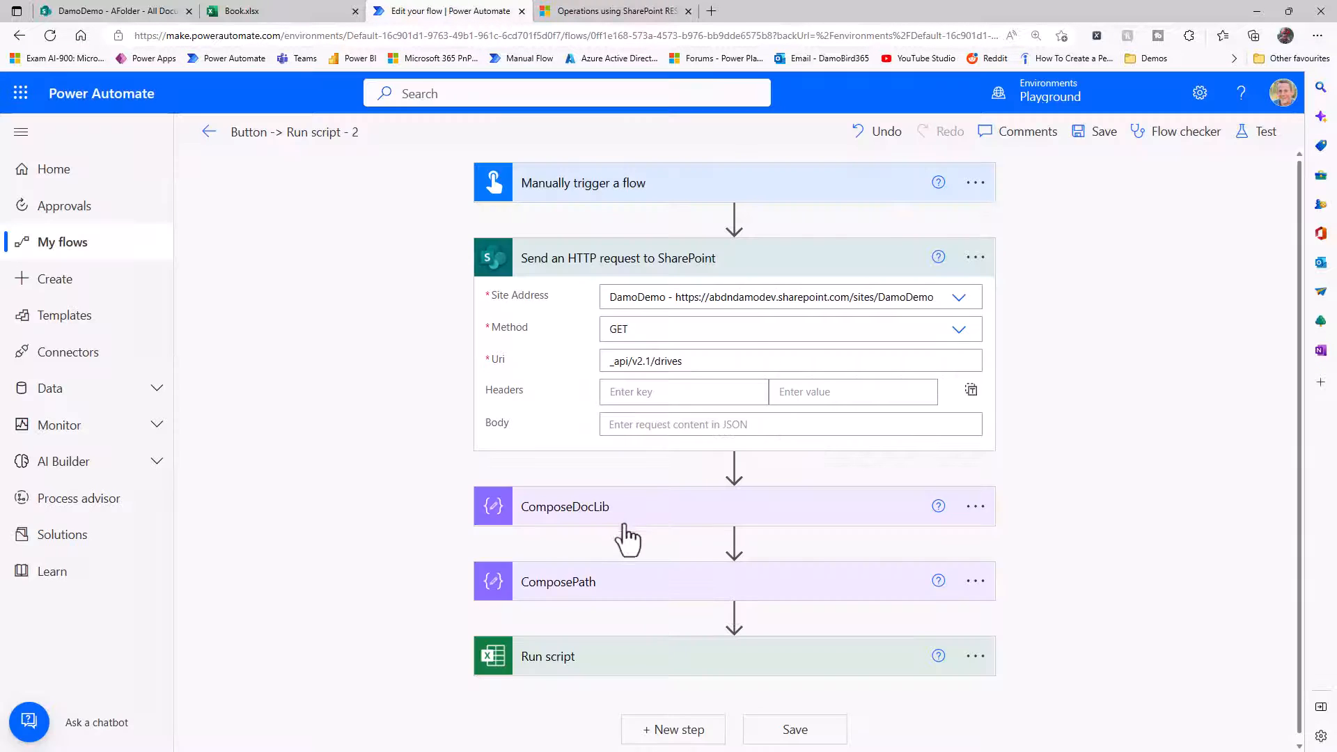
# Expand the ComposePath action and delete the ComposeDocLib action from the flow.
pyautogui.click(618, 592)
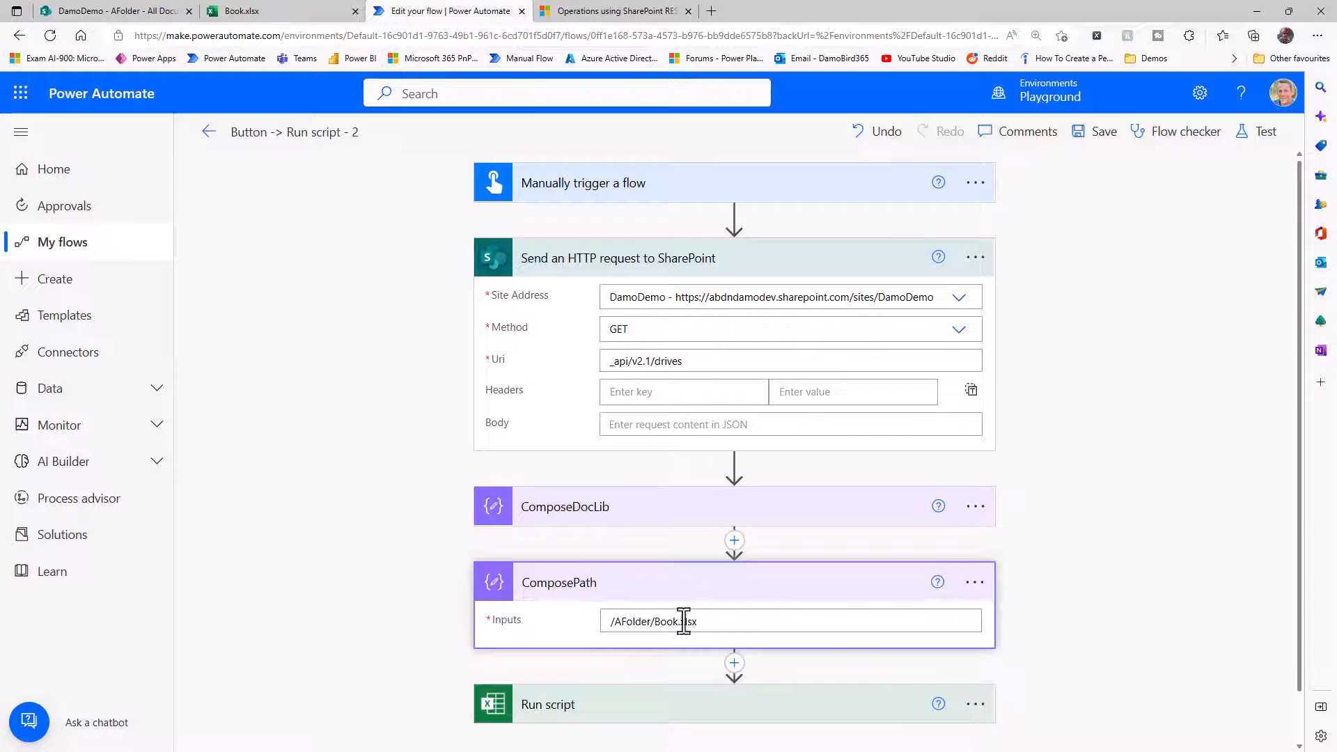
pyautogui.click(974, 507)
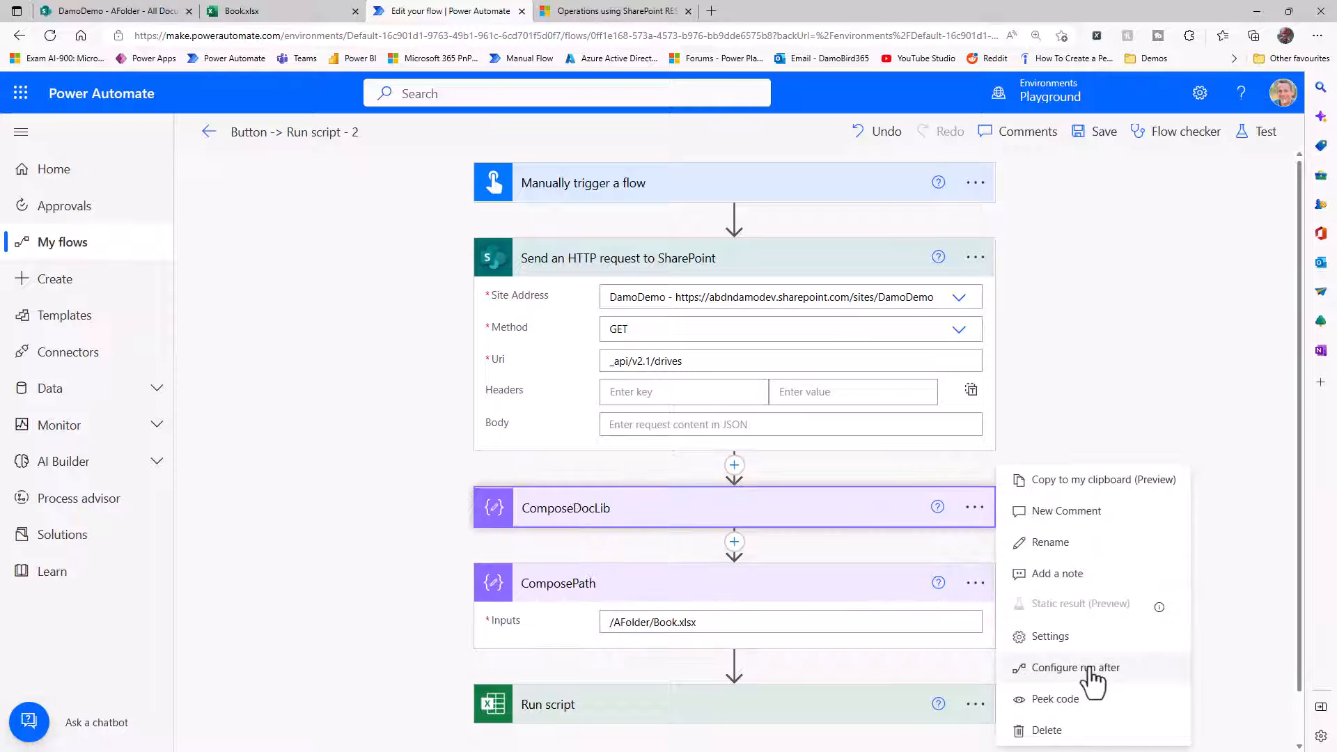
pyautogui.click(1073, 725)
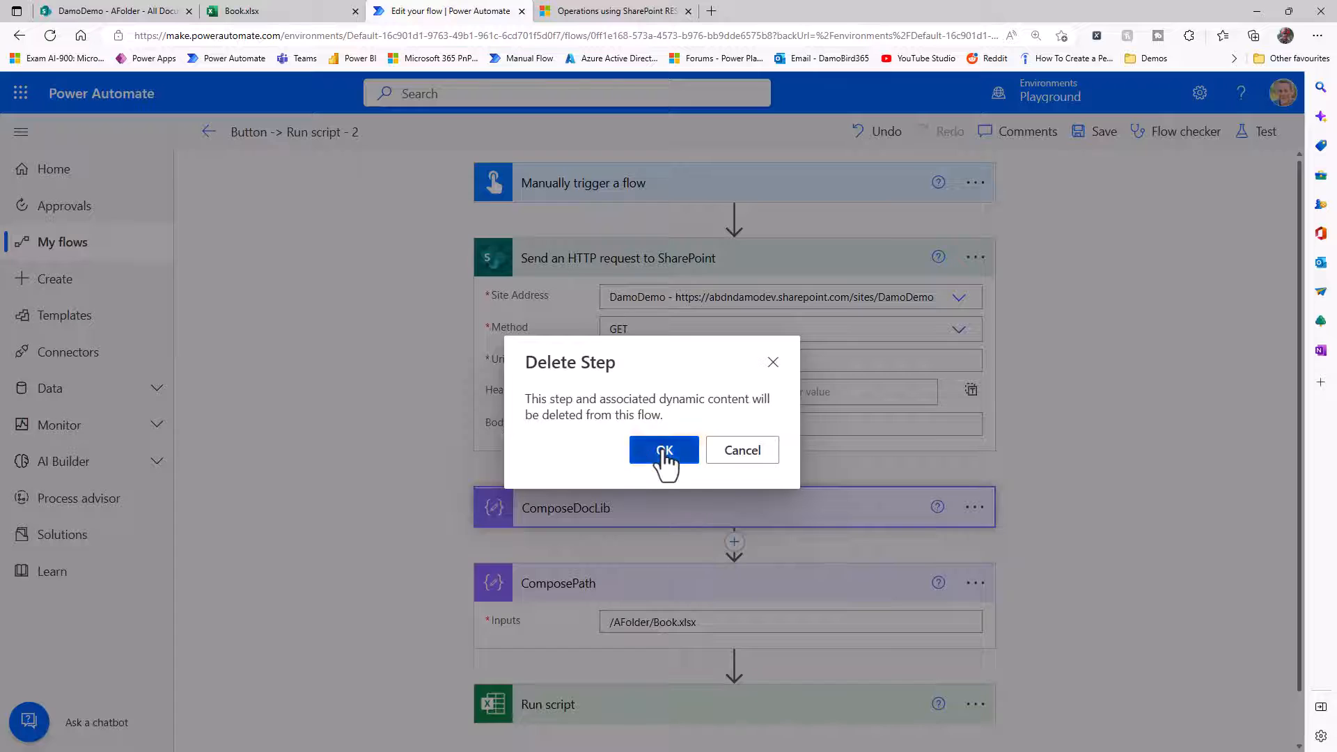
pyautogui.click(663, 452)
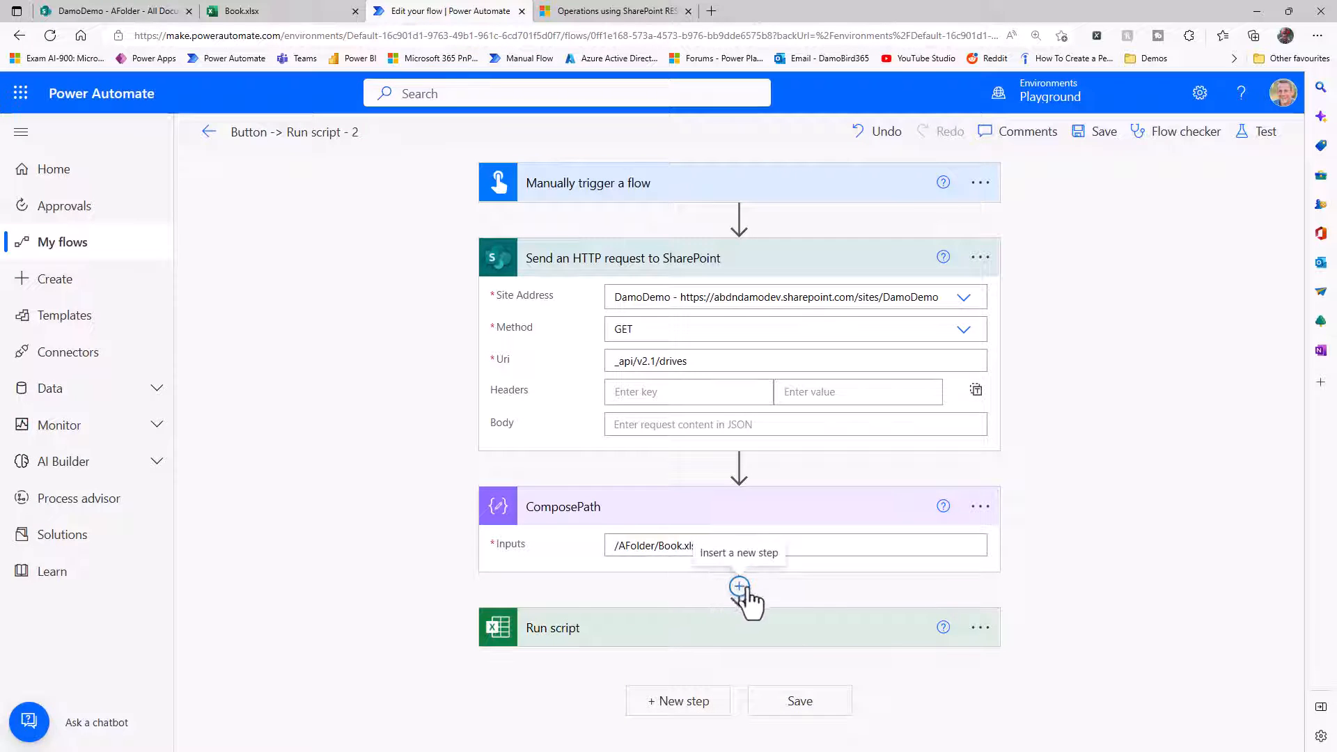
# Add an Apply to each action between ComposePath and Run script.
pyautogui.click(740, 587)
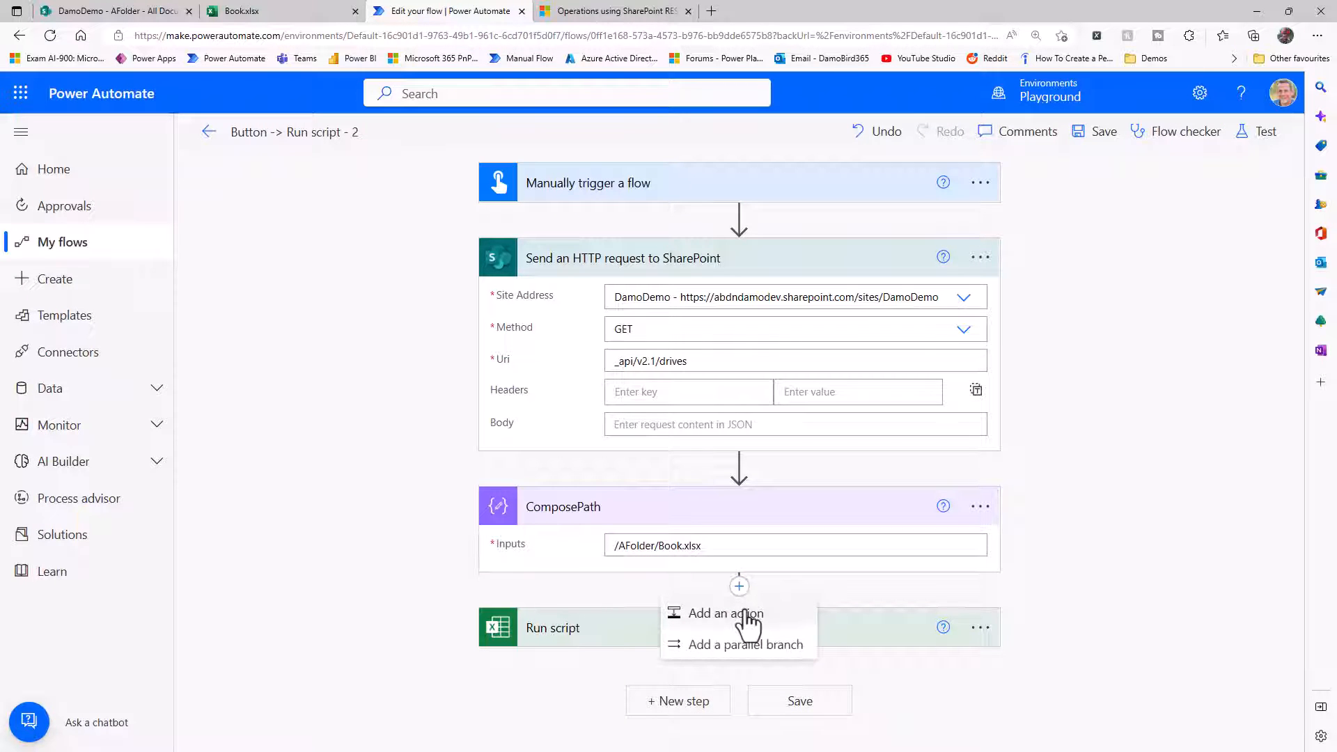
pyautogui.click(743, 615)
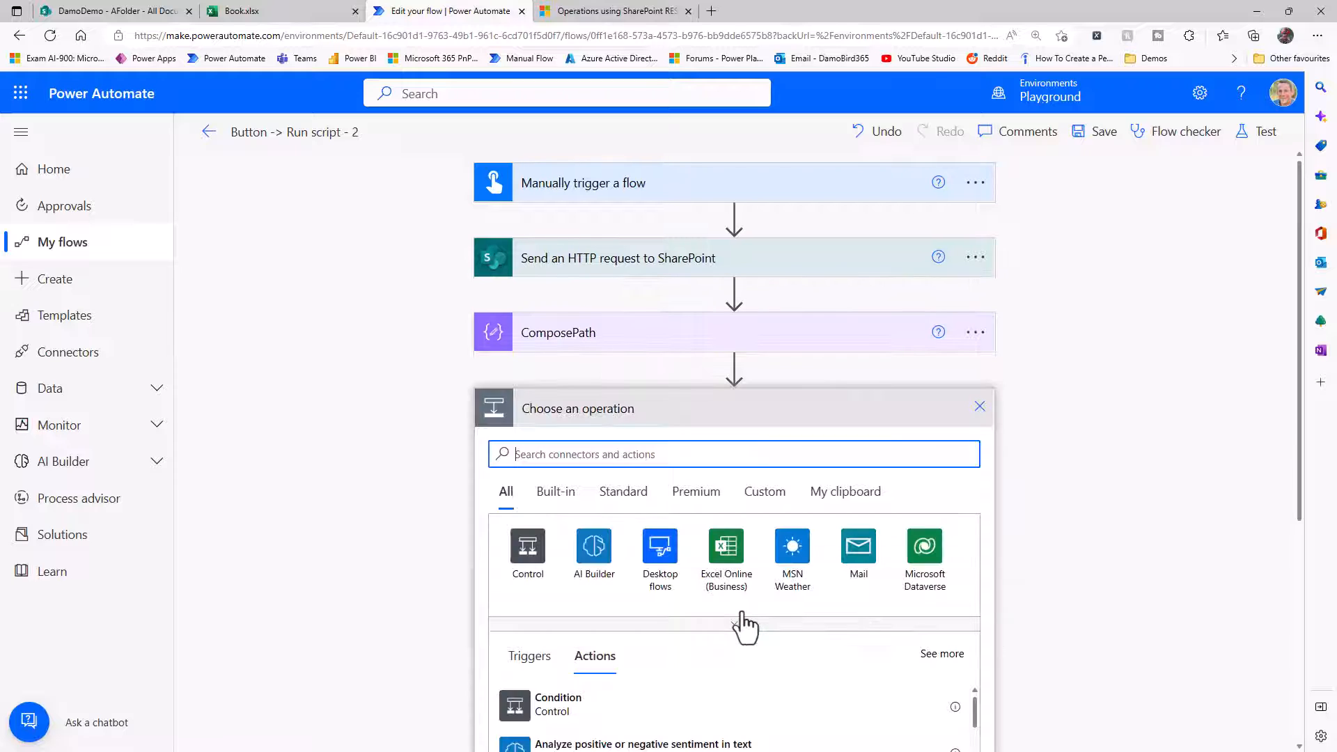
pyautogui.write('Apply ')
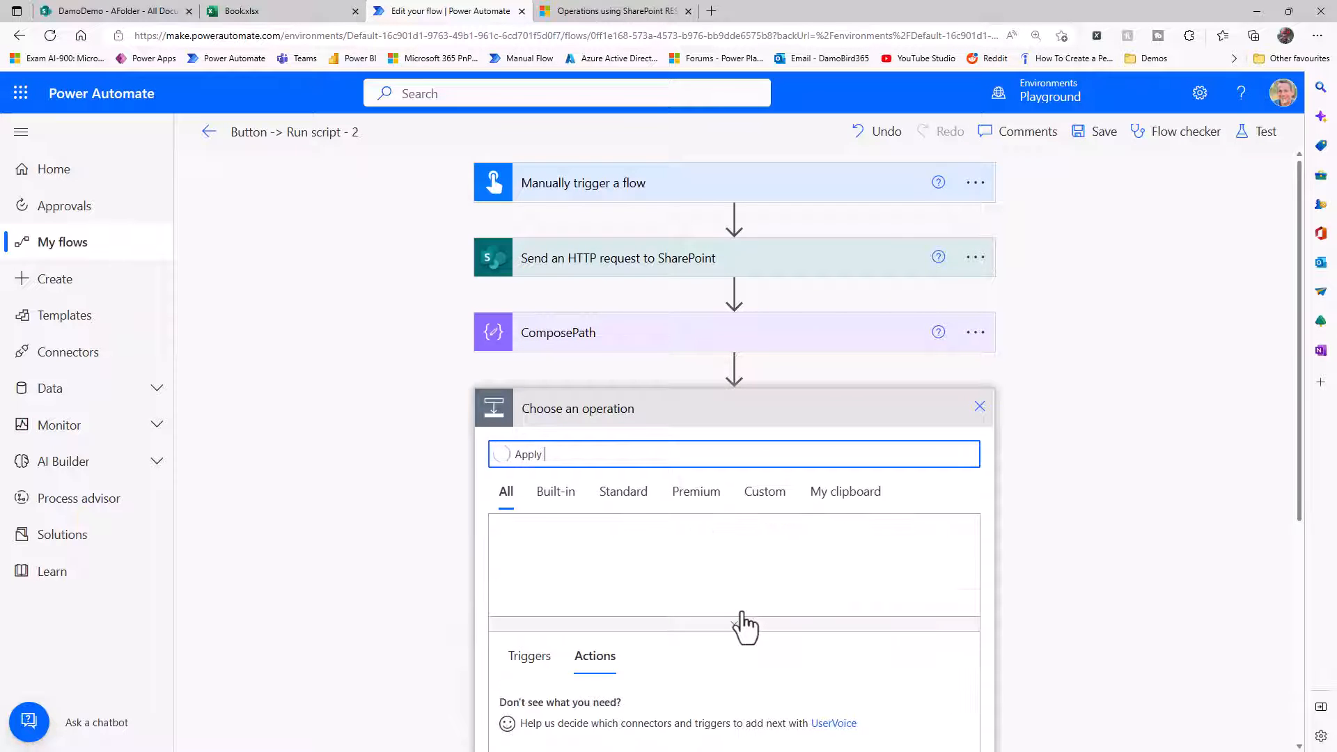
pyautogui.write('to each')
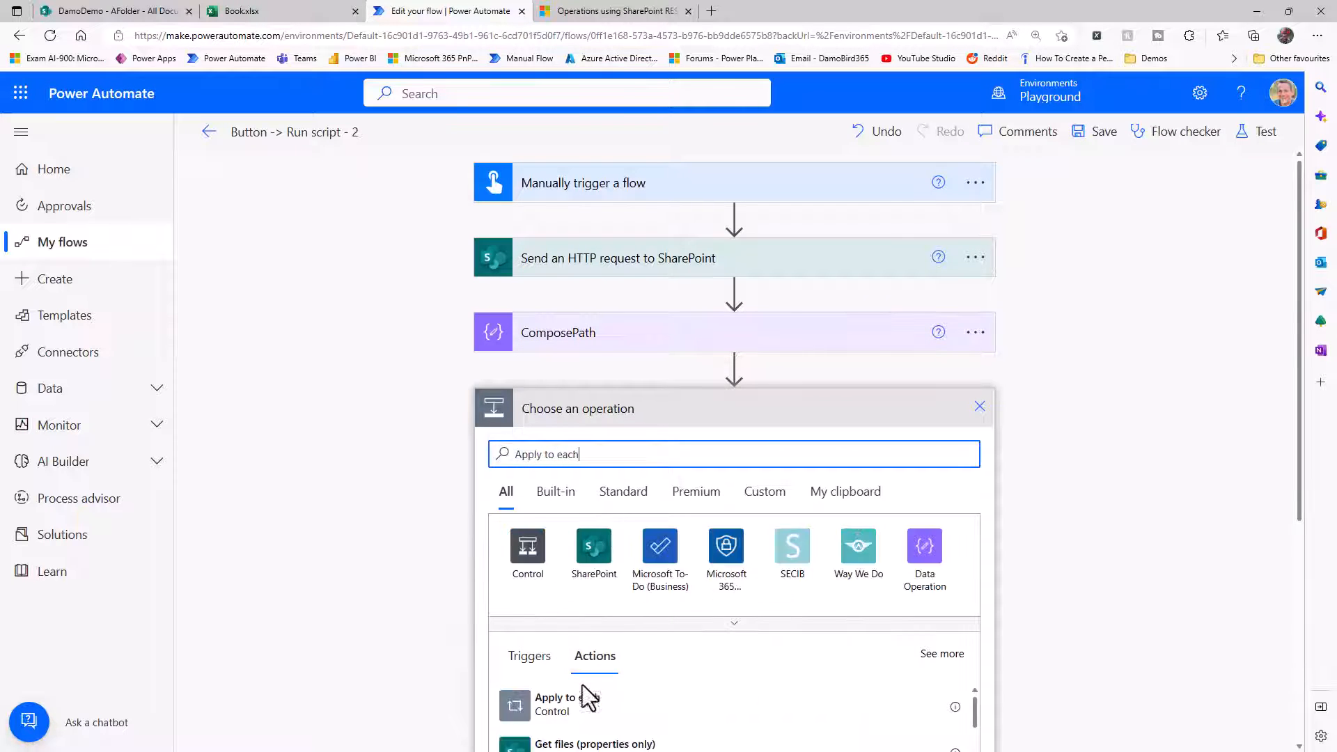
pyautogui.click(566, 700)
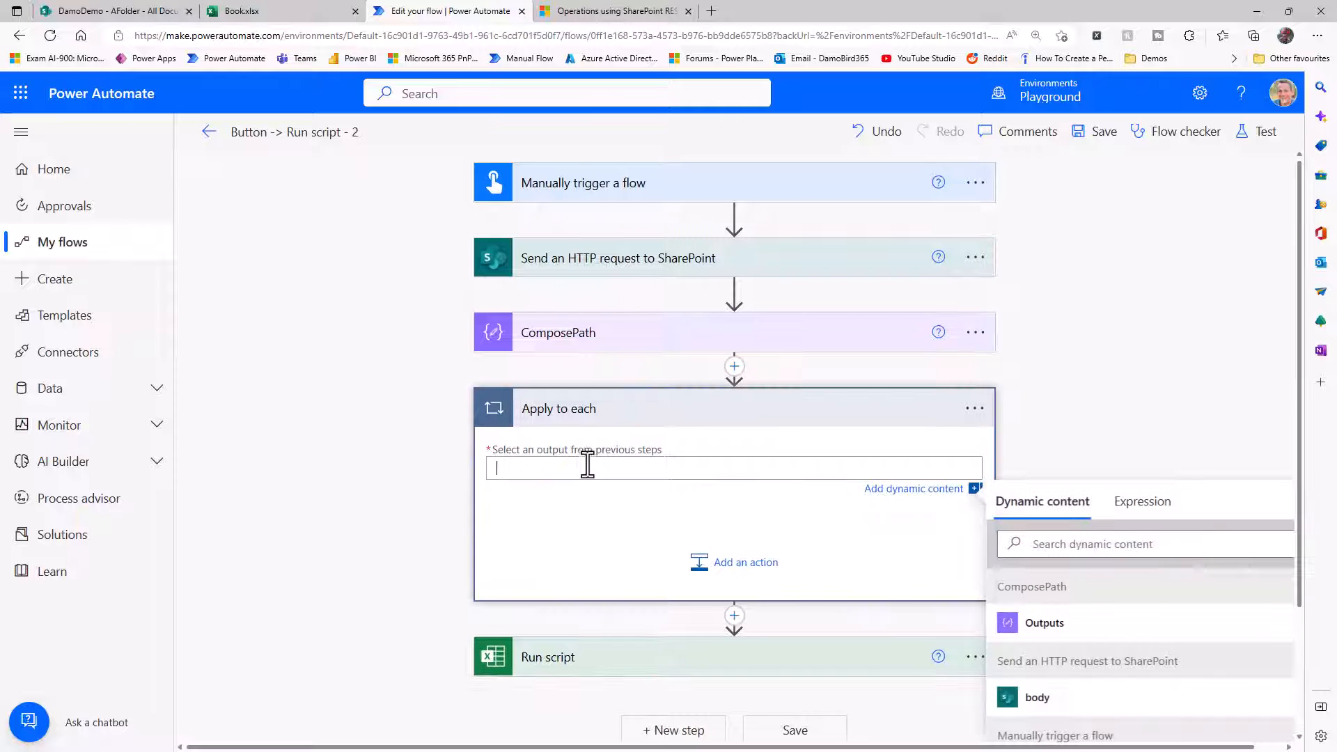
# Set the Apply to each input to the expression outputs('Send_an_HTTP_request_to_SharePoint')?['body/value'].
pyautogui.scroll(-1, 1081, 393)
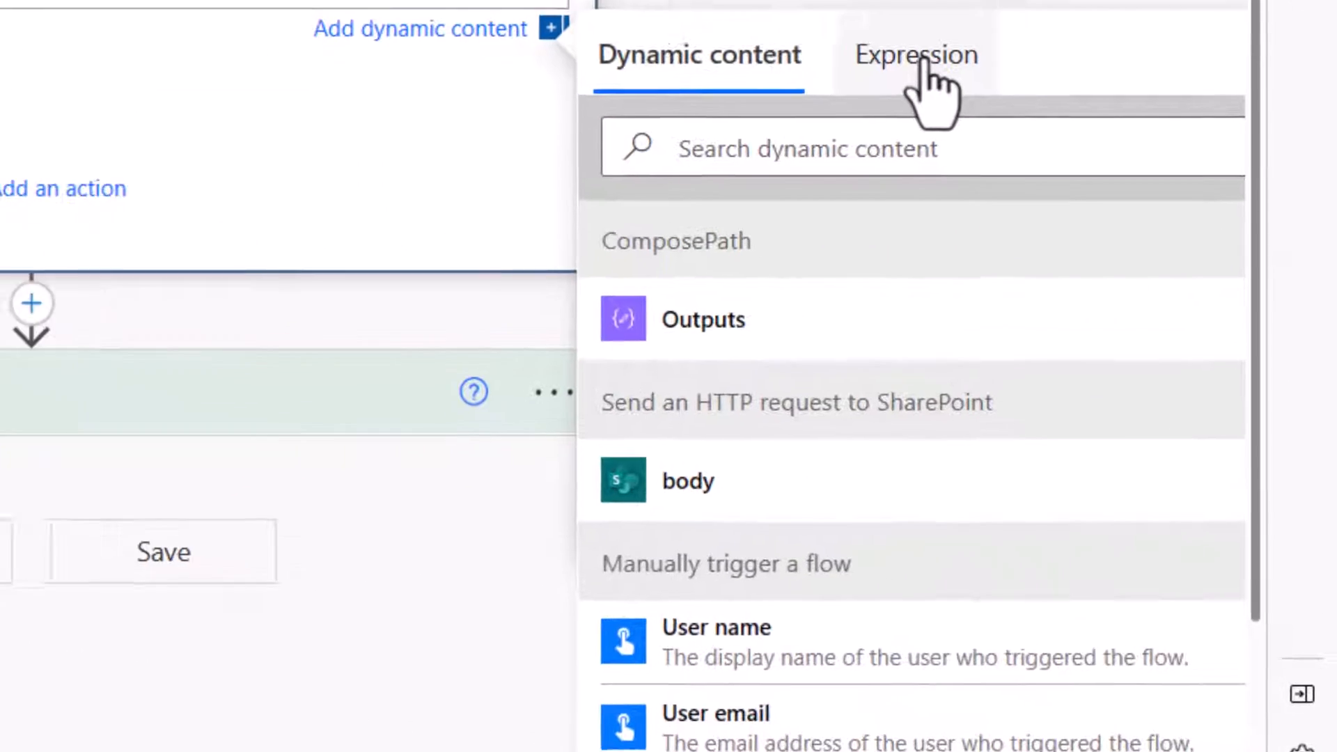
pyautogui.click(1146, 411)
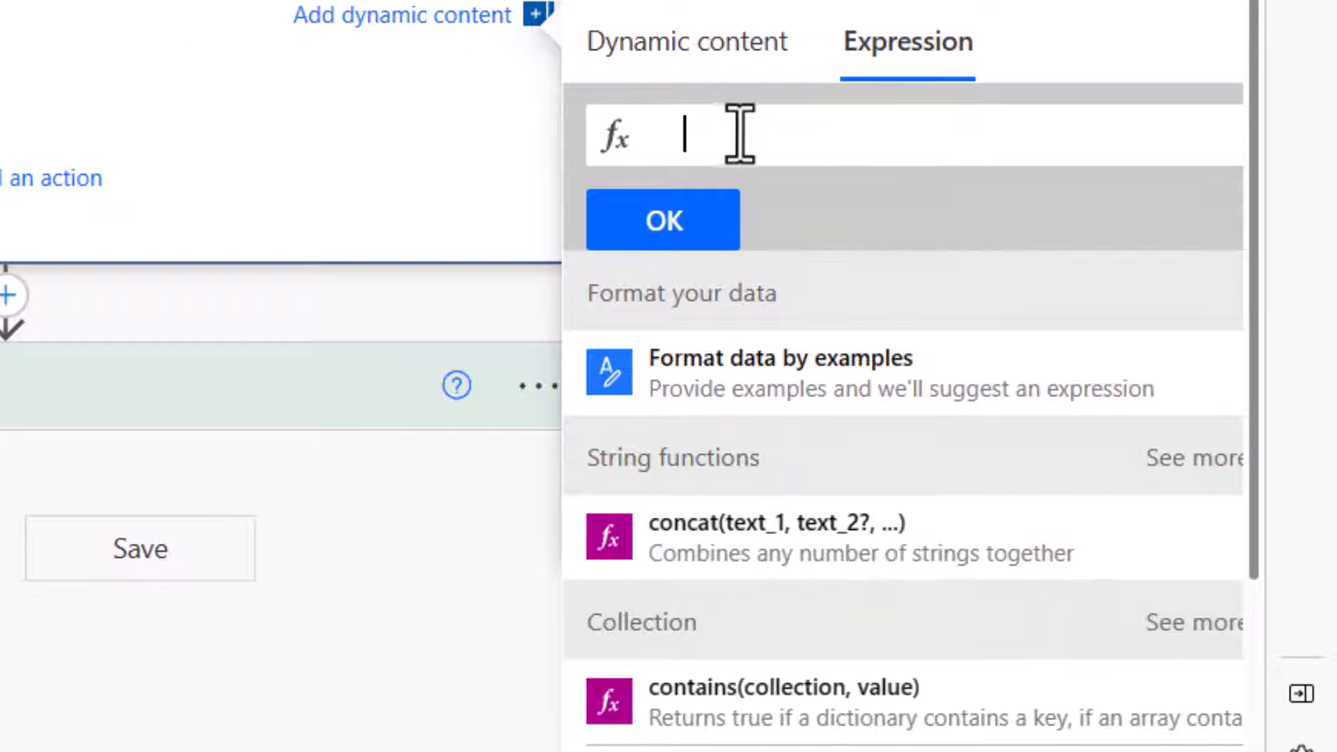
pyautogui.click(724, 69)
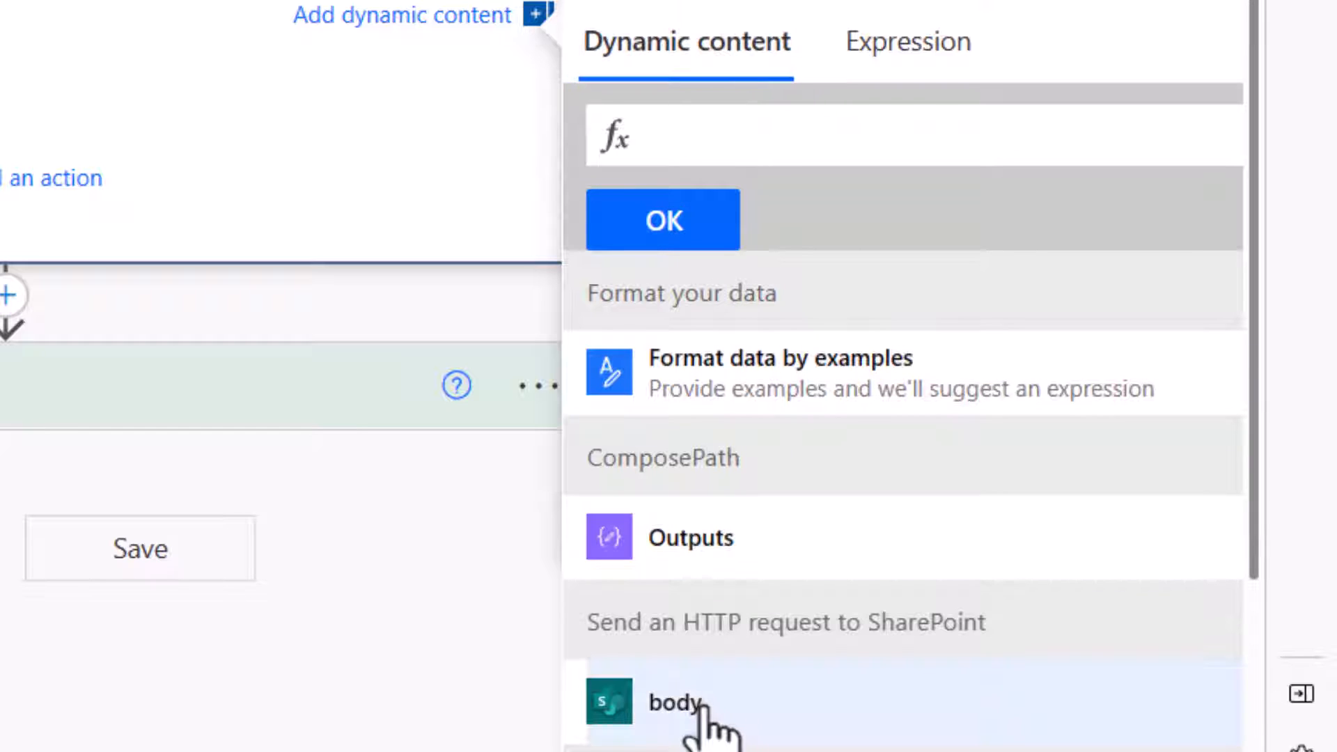
pyautogui.click(704, 717)
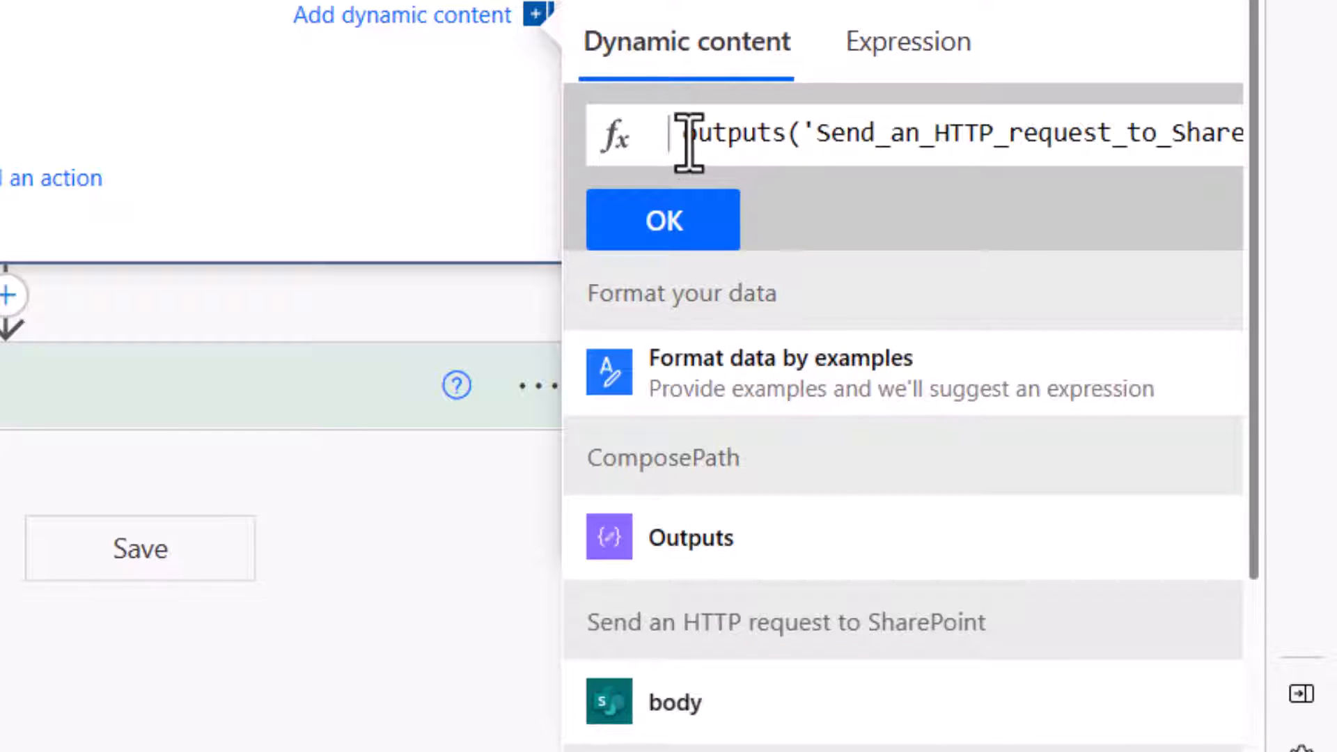
pyautogui.press('Delete')
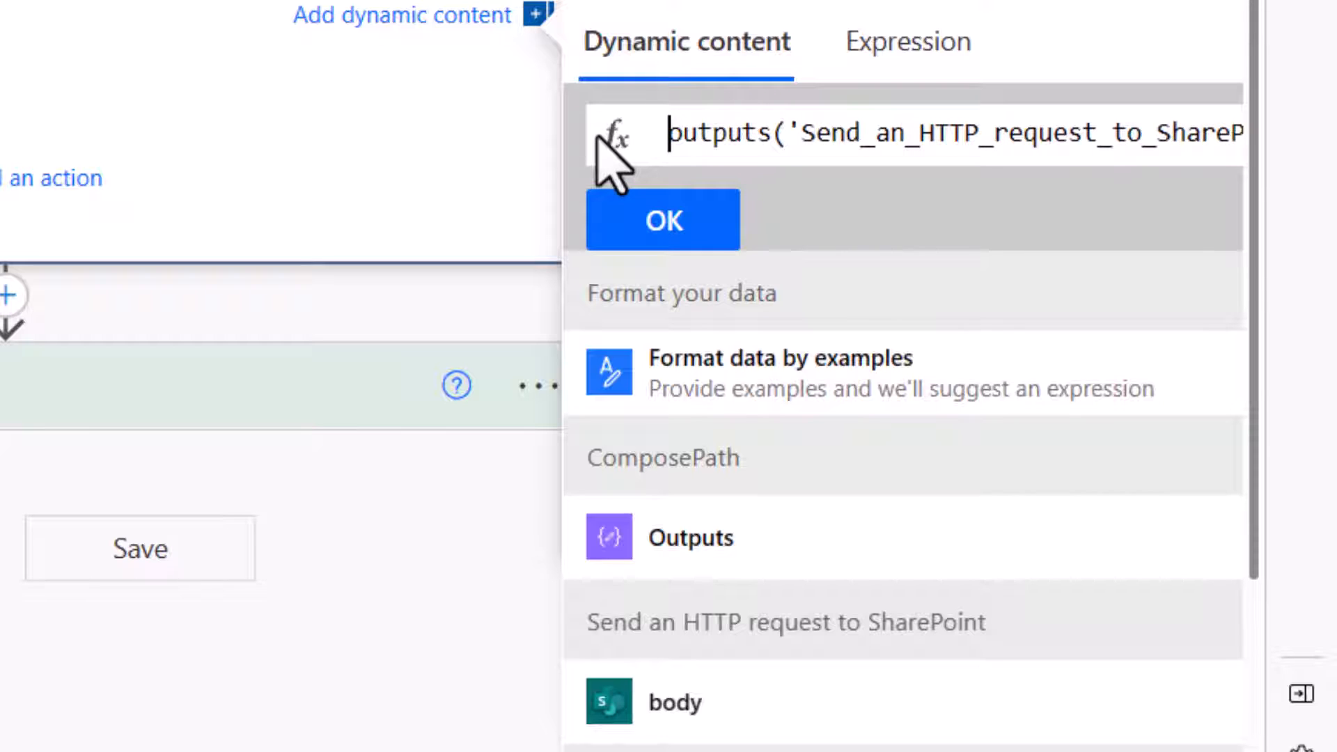
pyautogui.press('End')
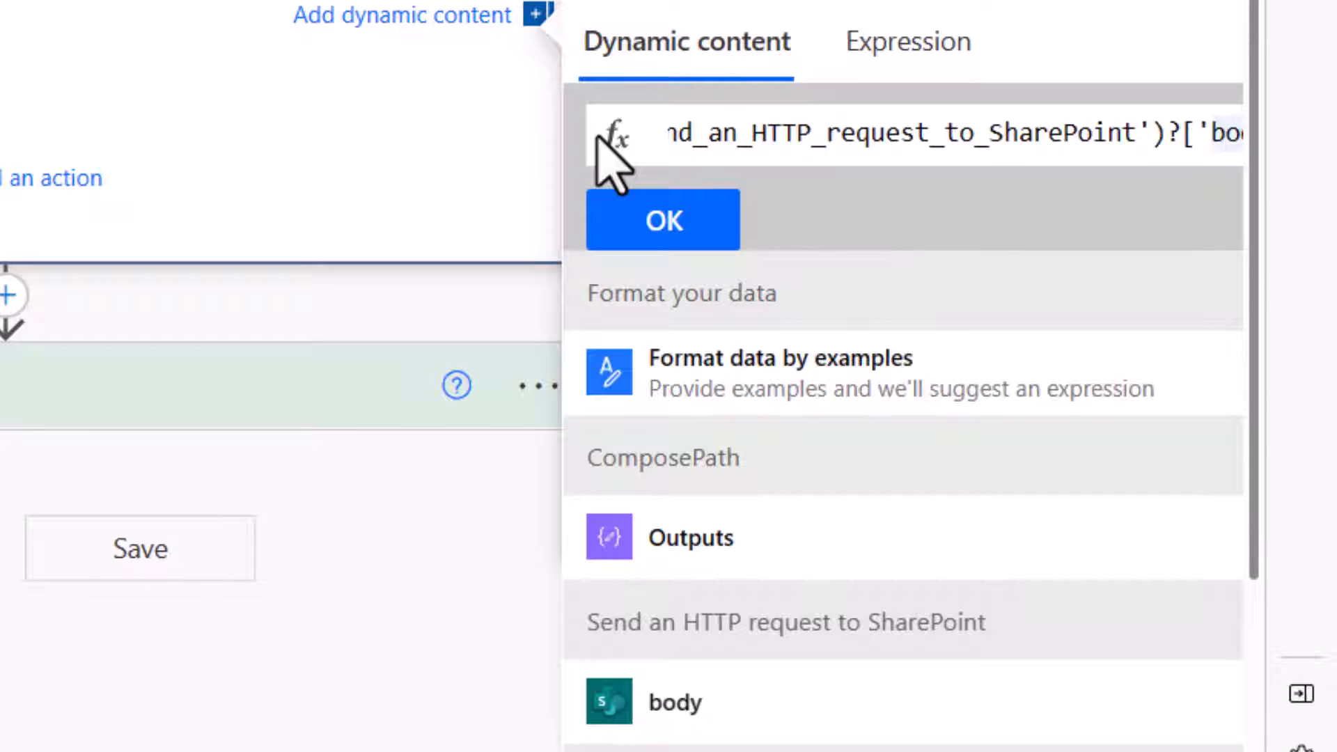
pyautogui.press('Right')
pyautogui.press('Right')
pyautogui.press('Right')
pyautogui.press('Right')
pyautogui.press('Right')
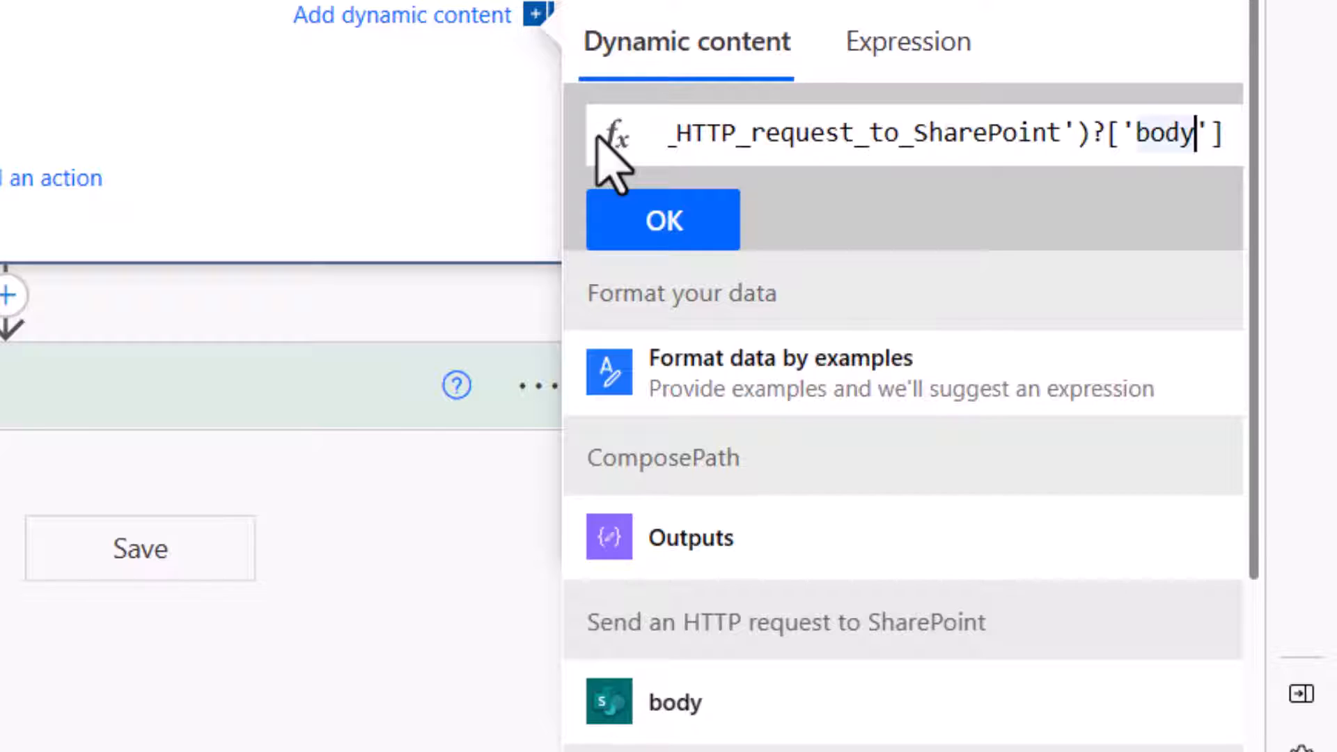
pyautogui.write('/')
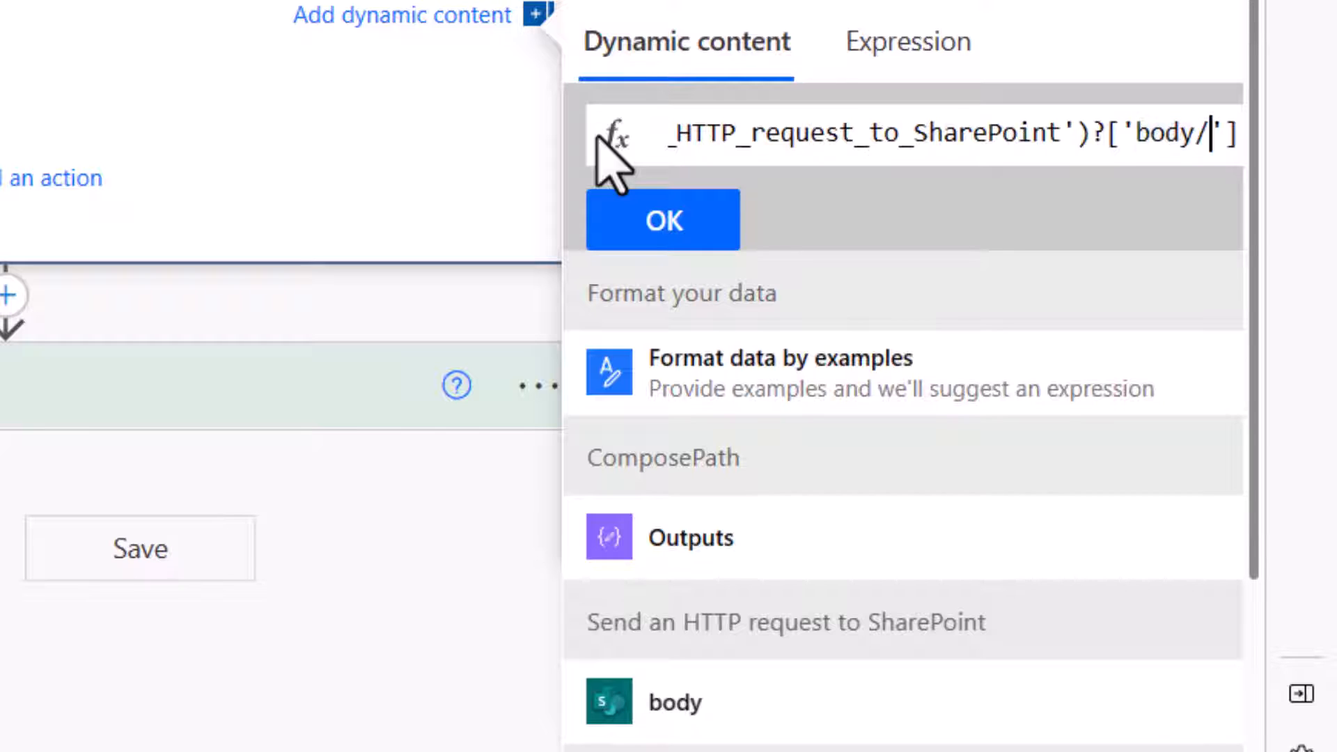
pyautogui.write('value')
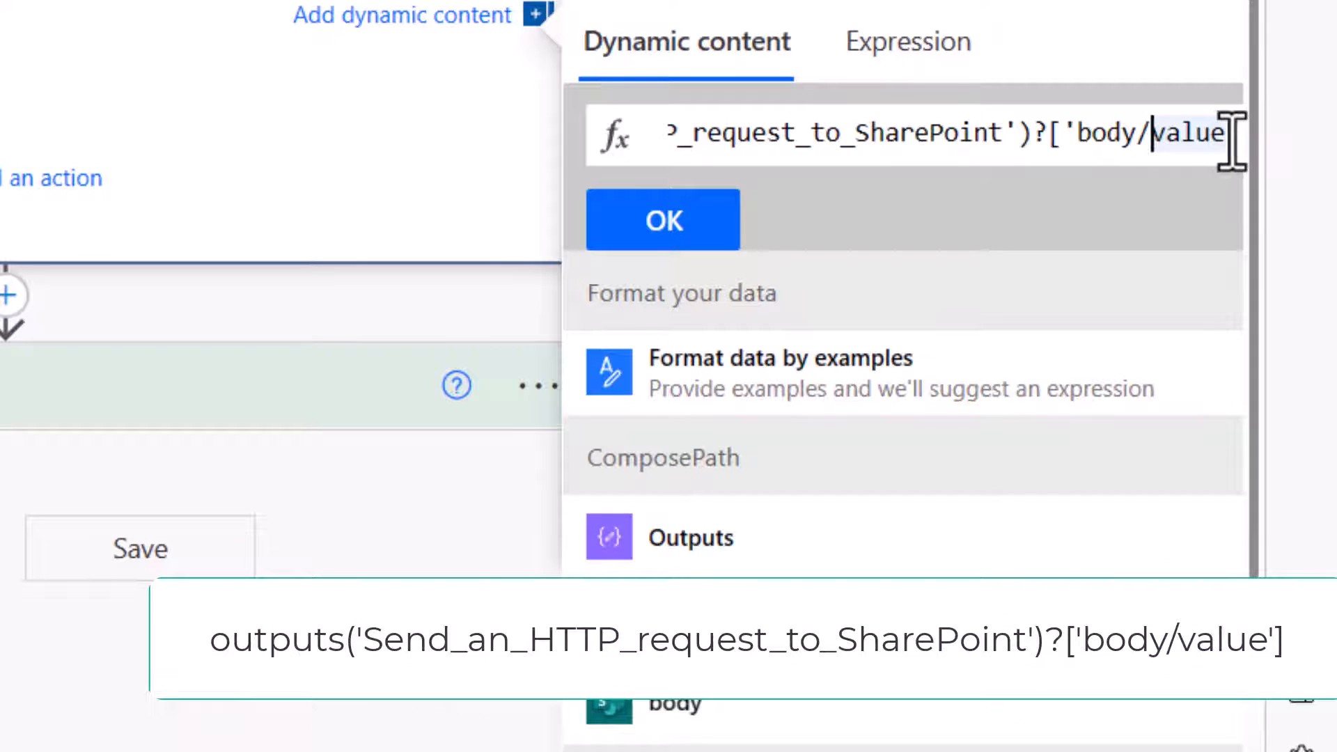
pyautogui.click(731, 218)
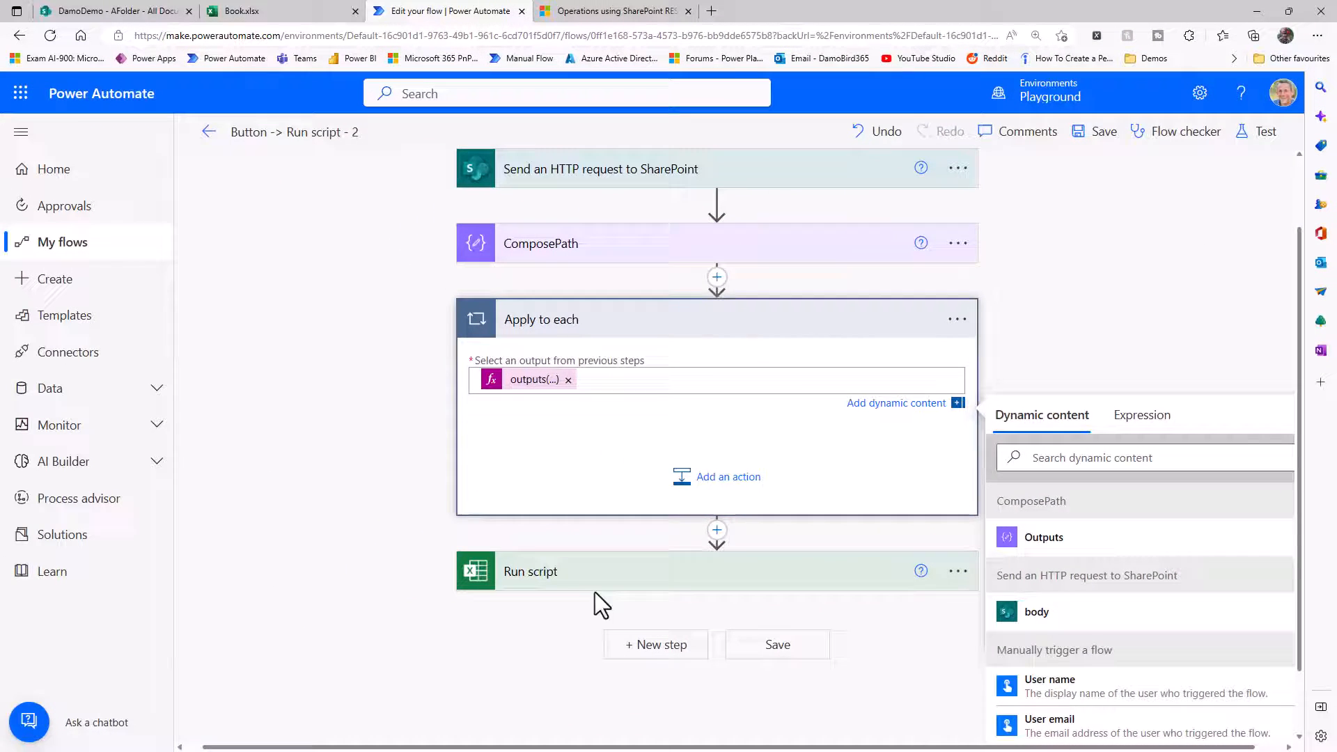
# Move the Run script action into the Apply to each loop and set its Document Library to the custom expression item()?['id'].
pyautogui.click(681, 587)
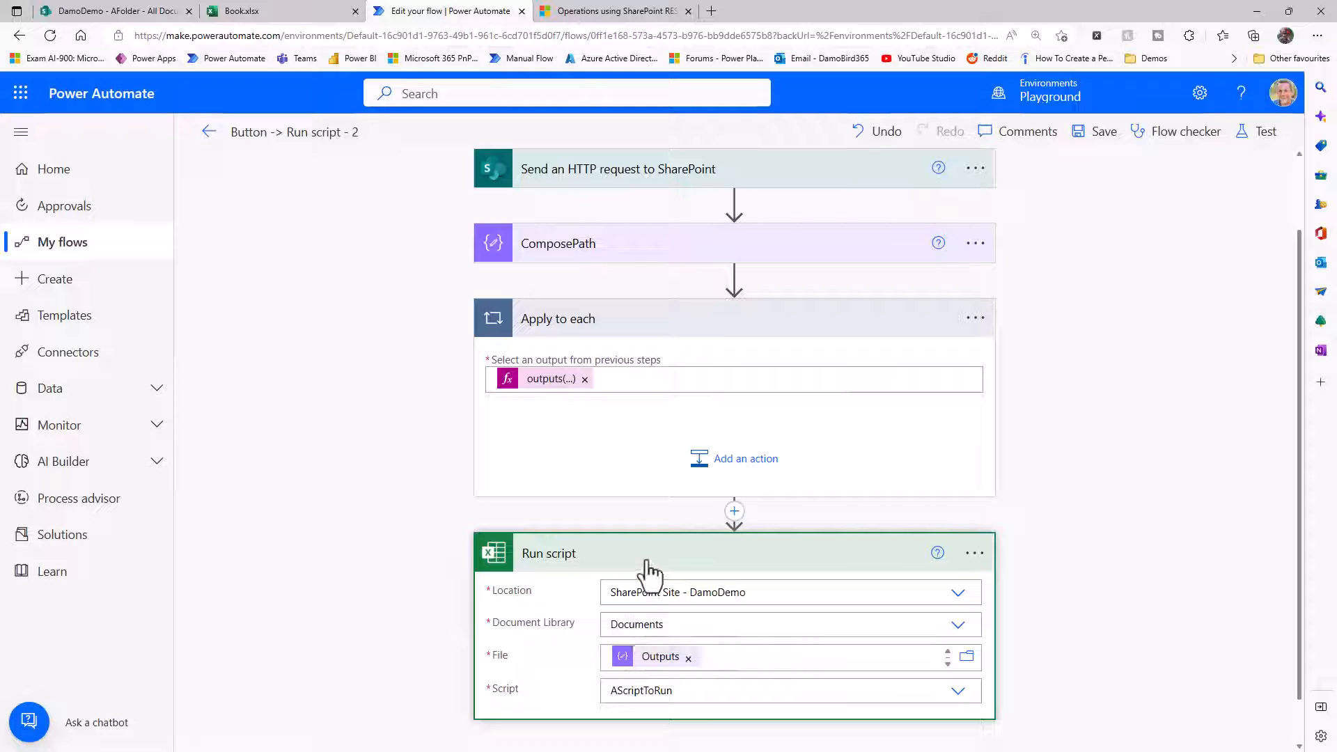
pyautogui.moveTo(648, 566); pyautogui.dragTo(680, 440)
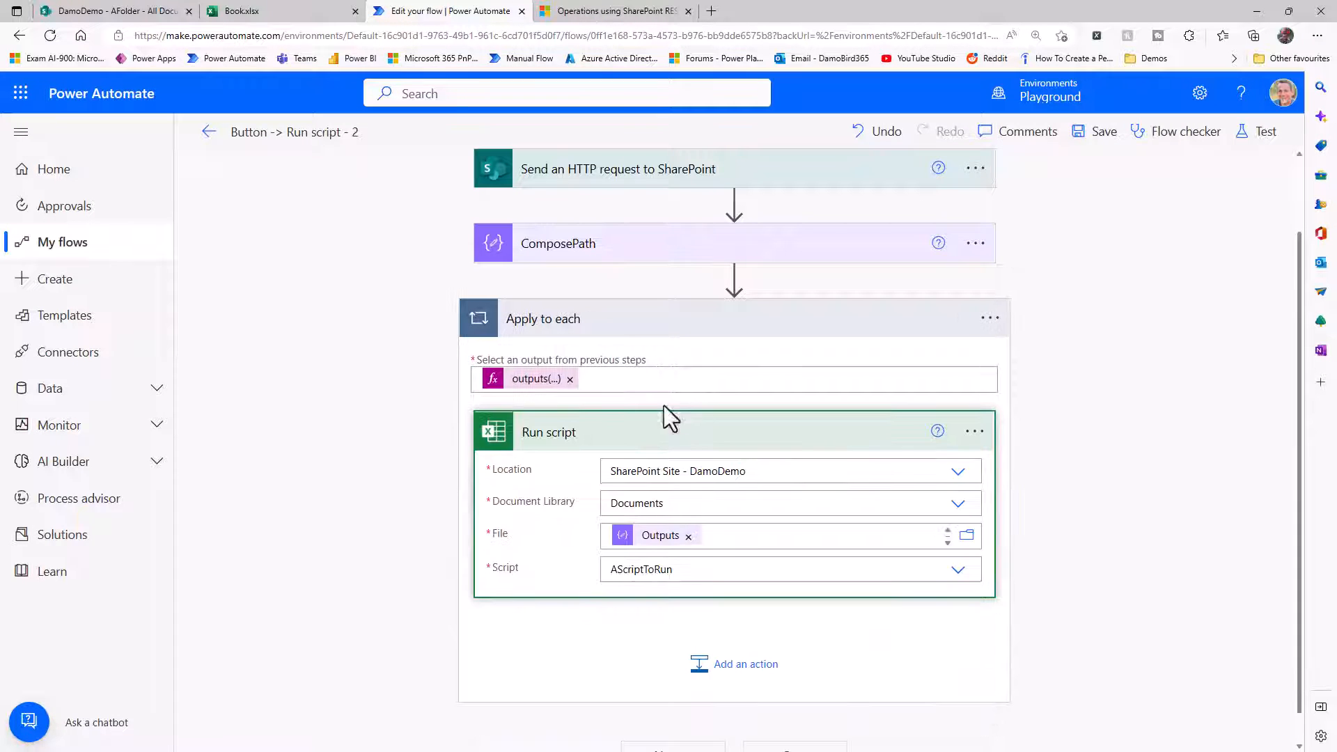
pyautogui.click(927, 509)
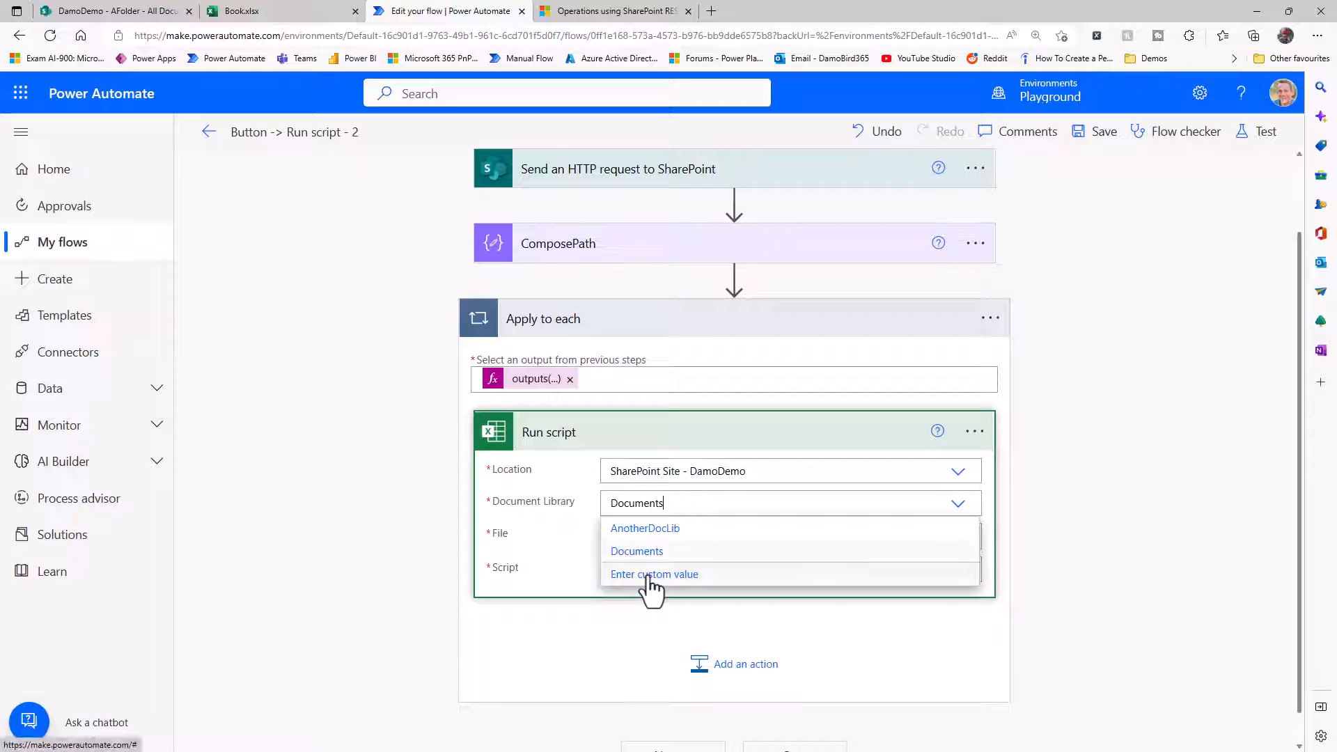
pyautogui.click(649, 576)
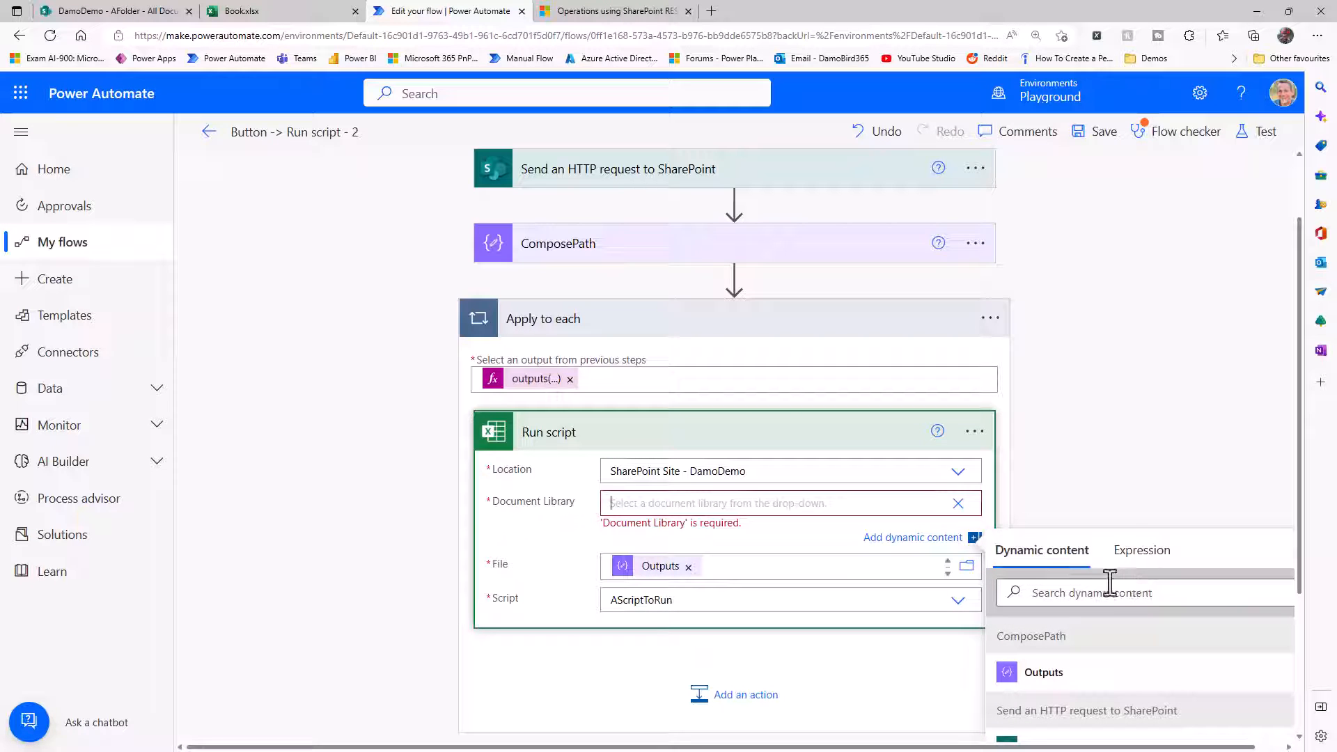
pyautogui.click(1140, 565)
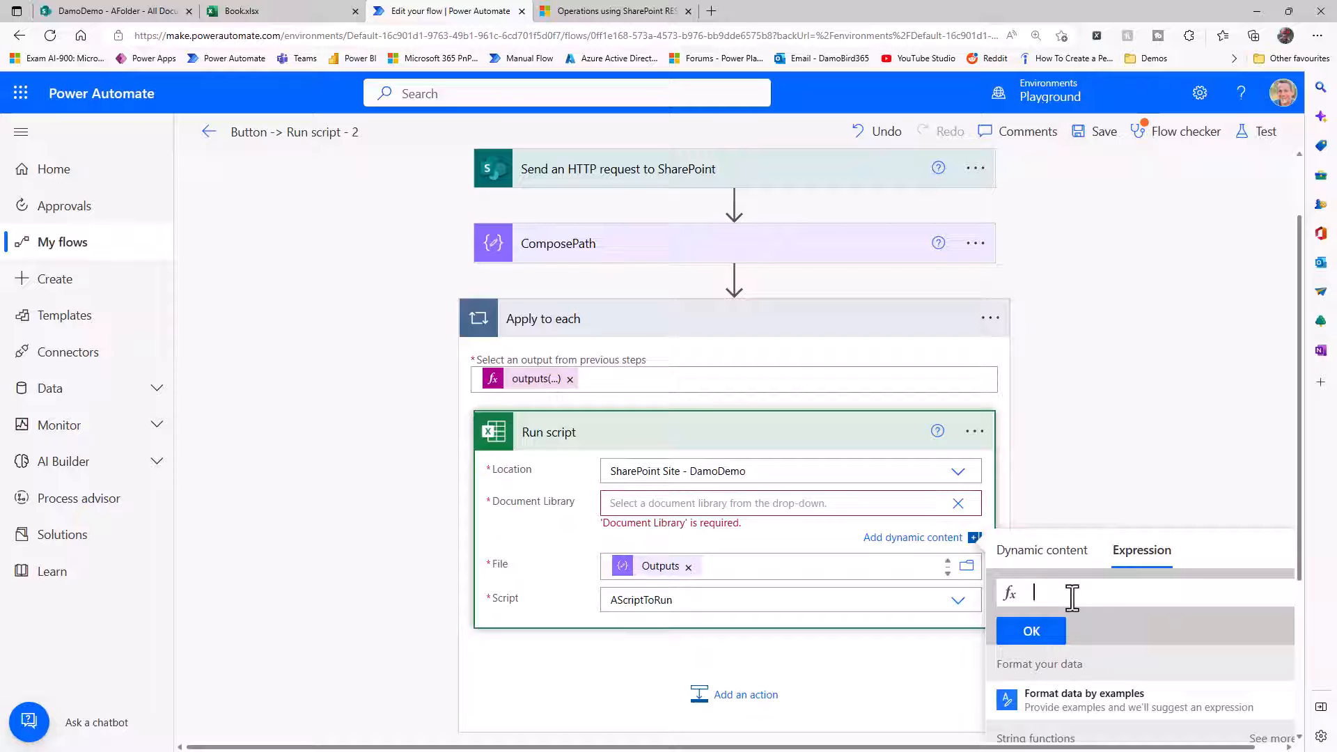
pyautogui.write('item')
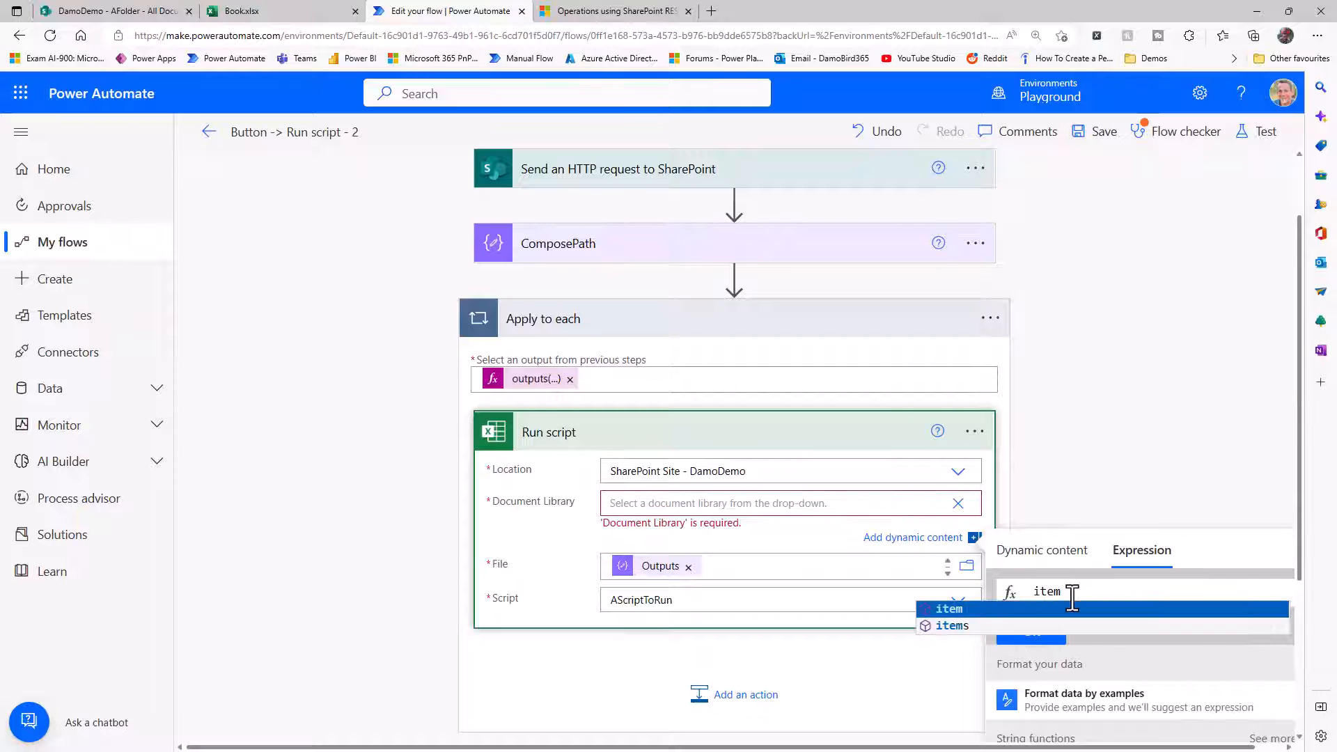
pyautogui.write('()?[')
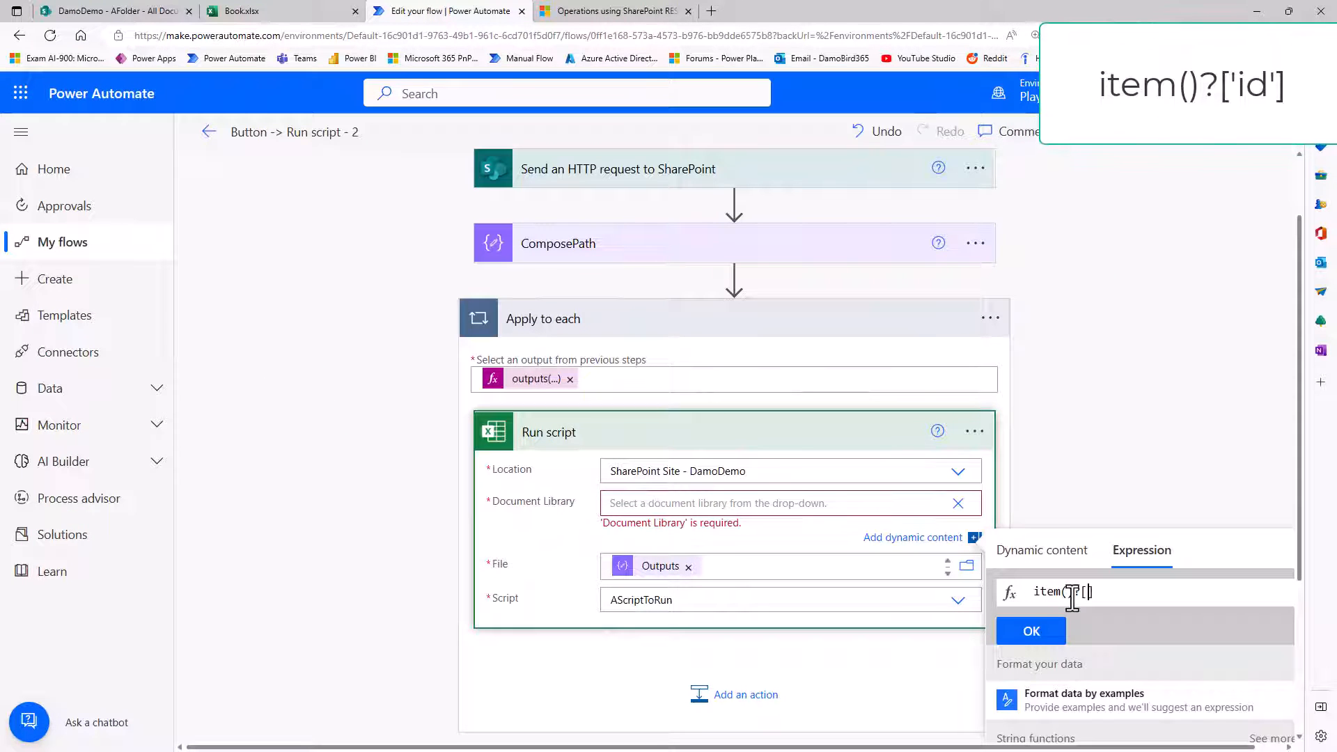
pyautogui.write("'id'")
pyautogui.hotkey('ctrl', 'a')
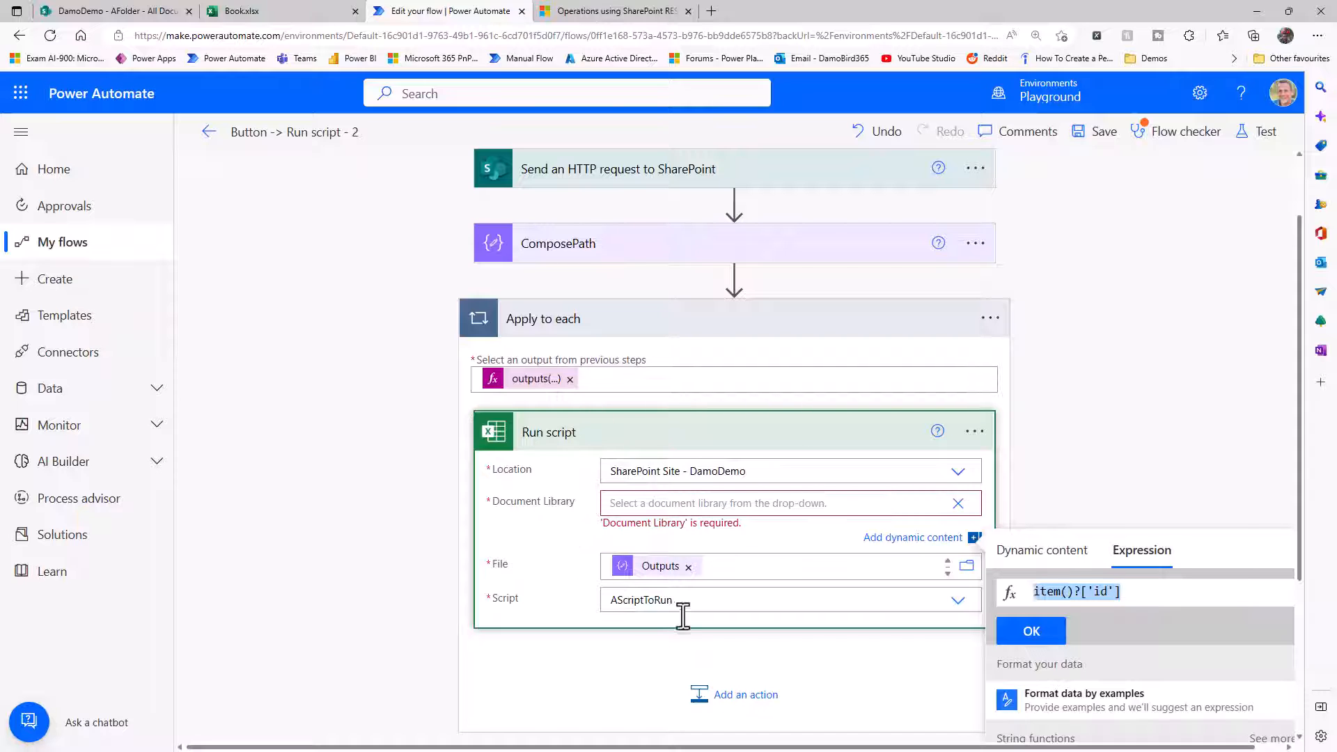
pyautogui.click(1044, 636)
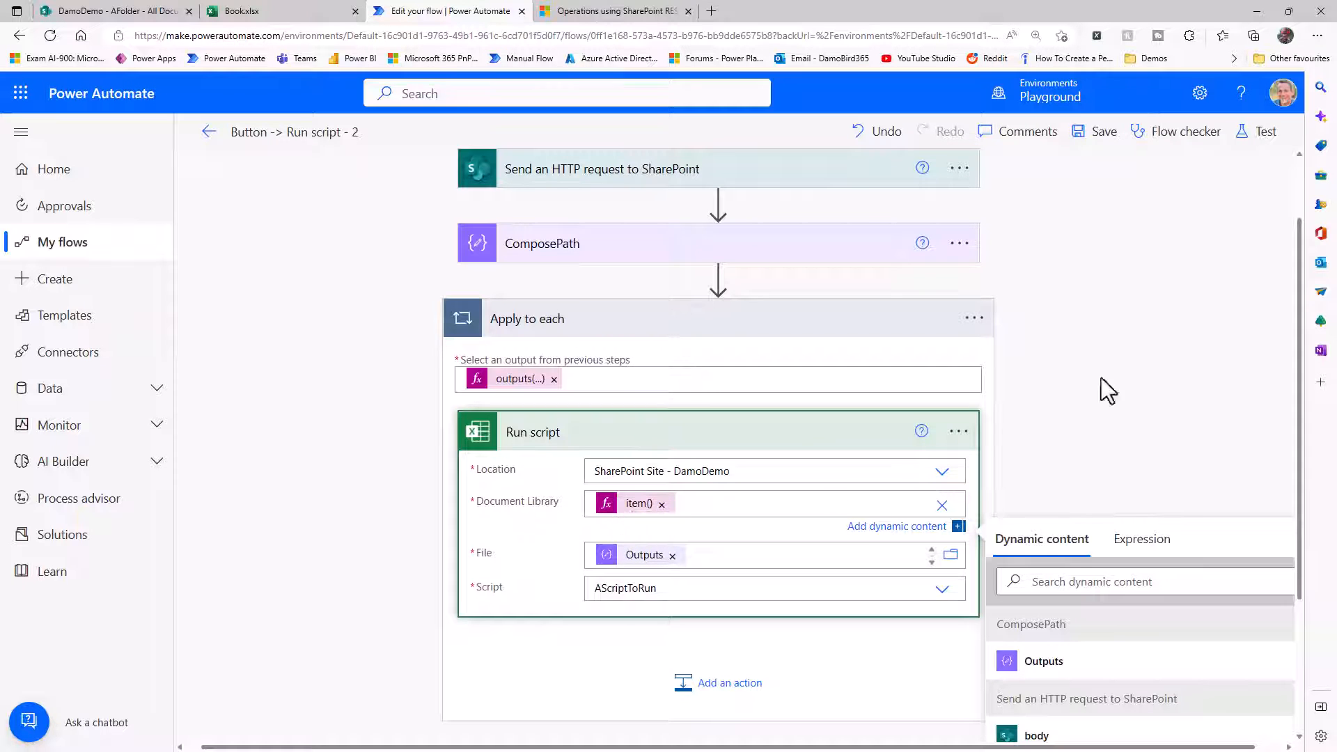
# Save the flow and run a manual test of it.
pyautogui.click(1101, 138)
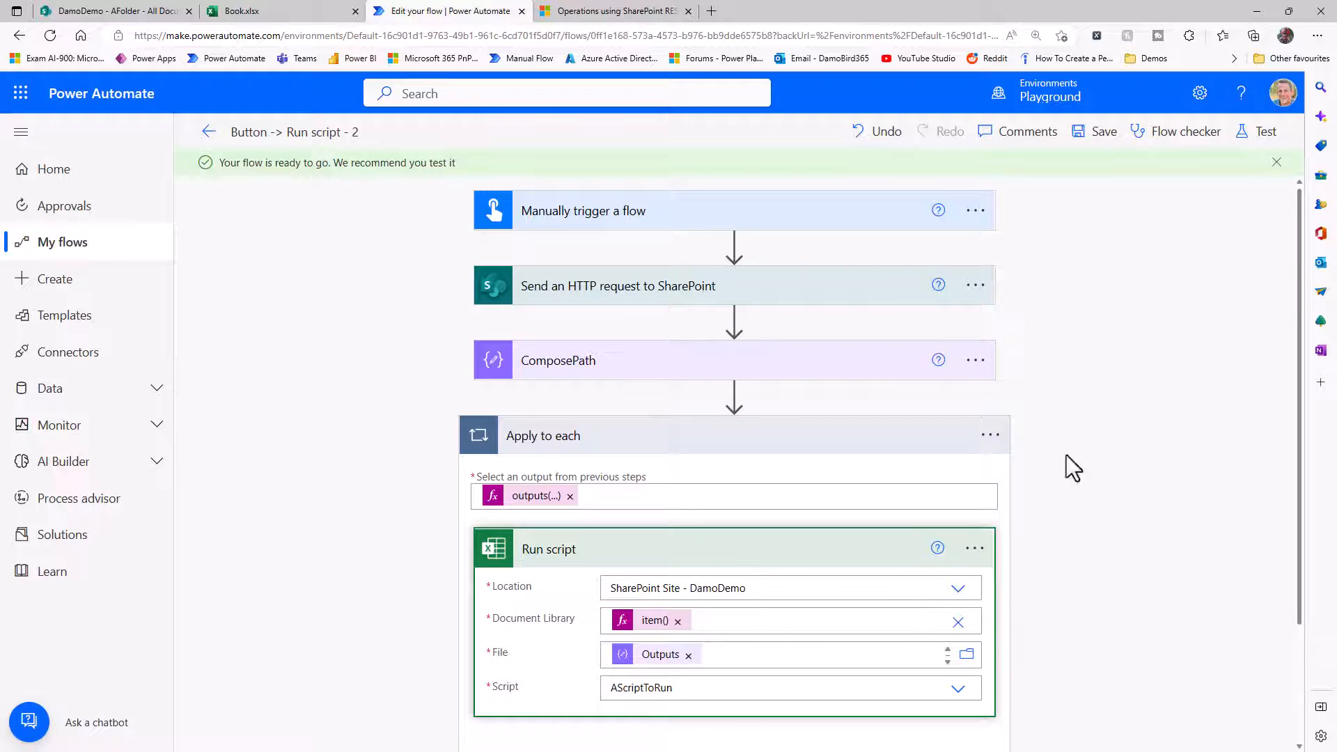
pyautogui.click(1259, 133)
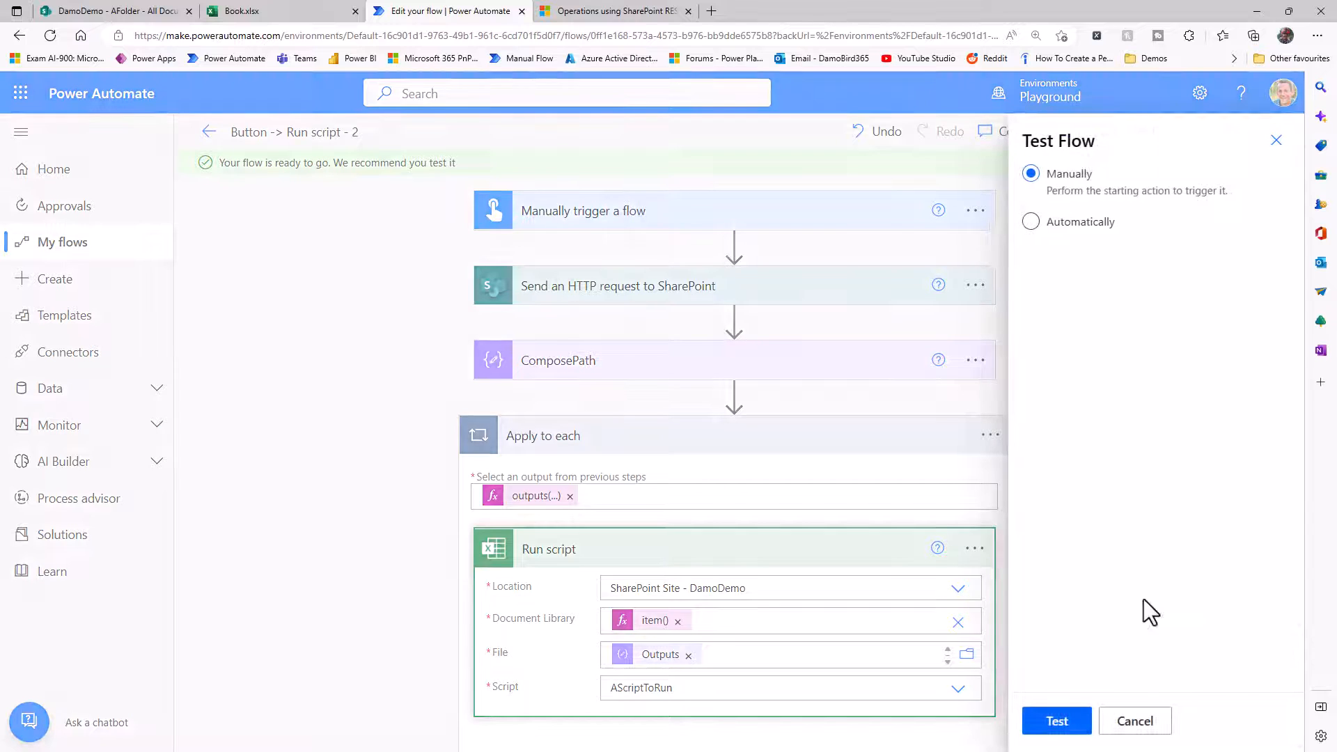
pyautogui.click(1057, 722)
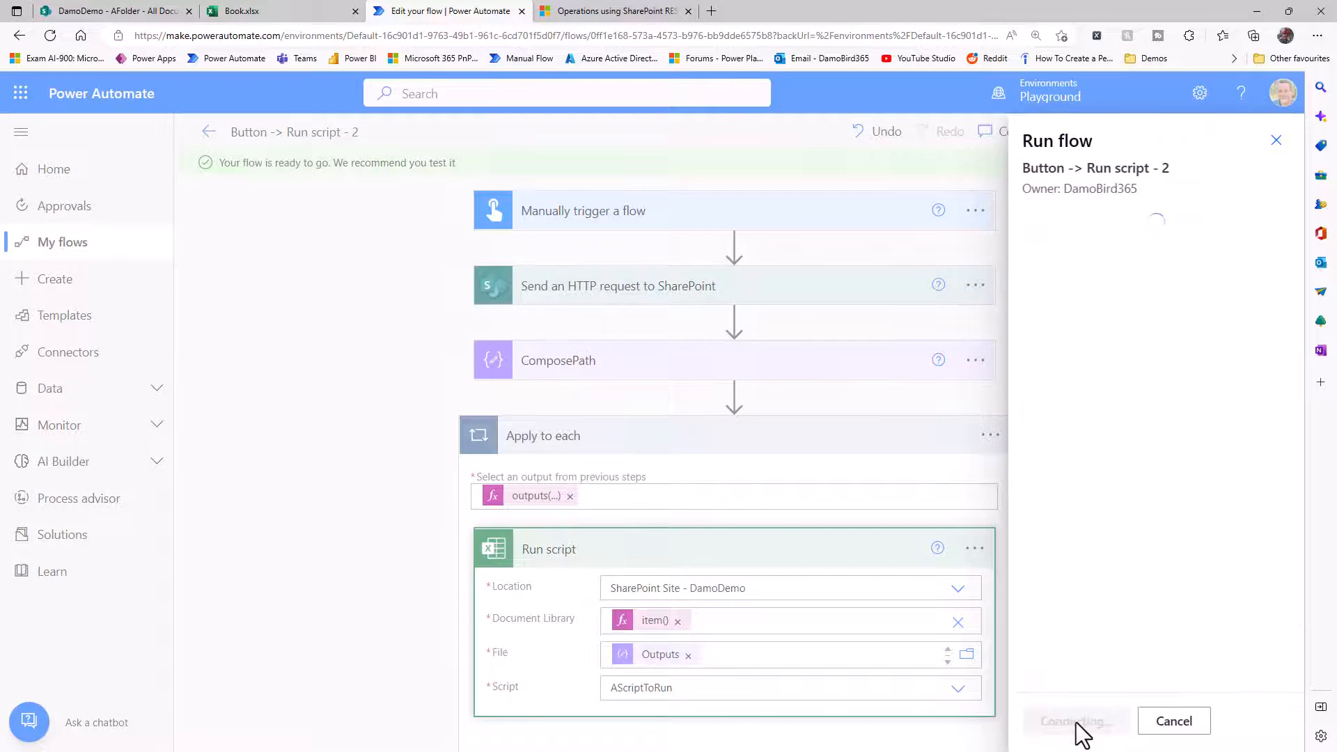
pyautogui.click(1076, 722)
pyautogui.click(1075, 726)
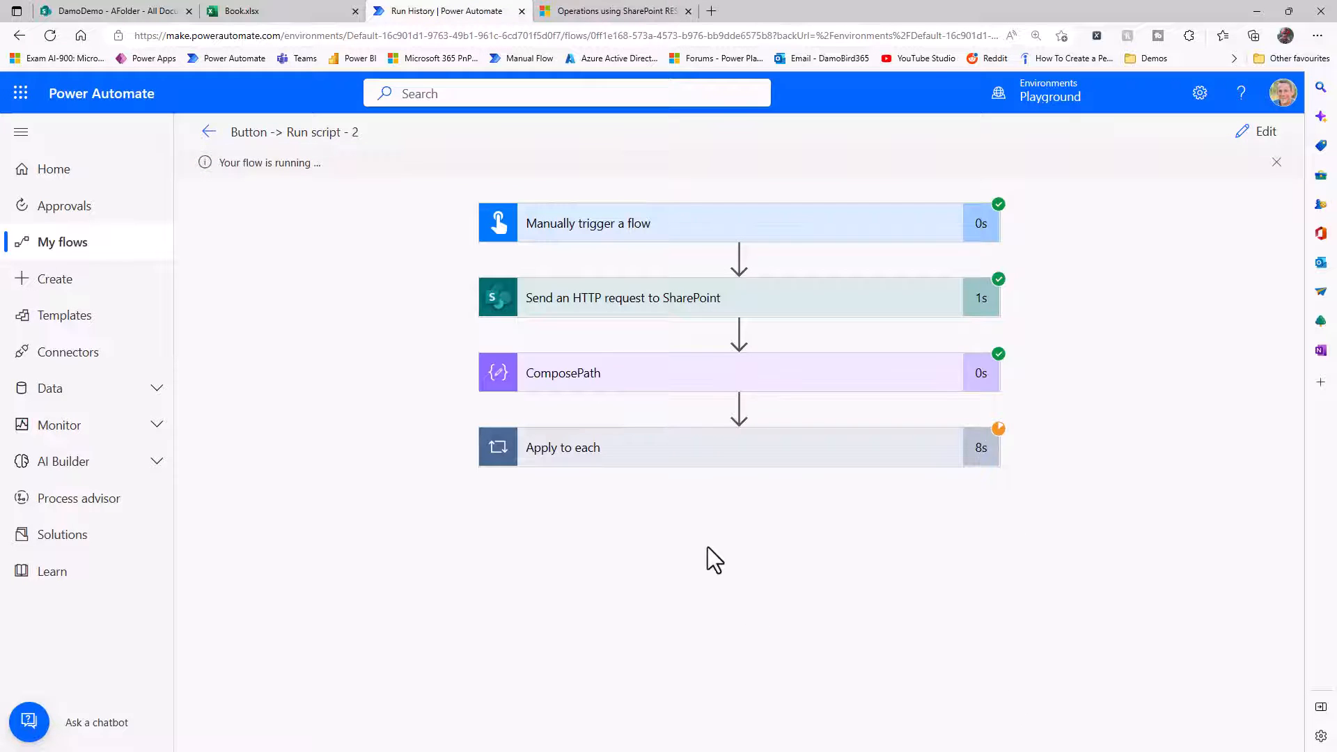
# Show the second Apply to each iteration of the run, and check Book.xlsx in Documents and in AnotherDocLib's AFolder.
pyautogui.click(680, 459)
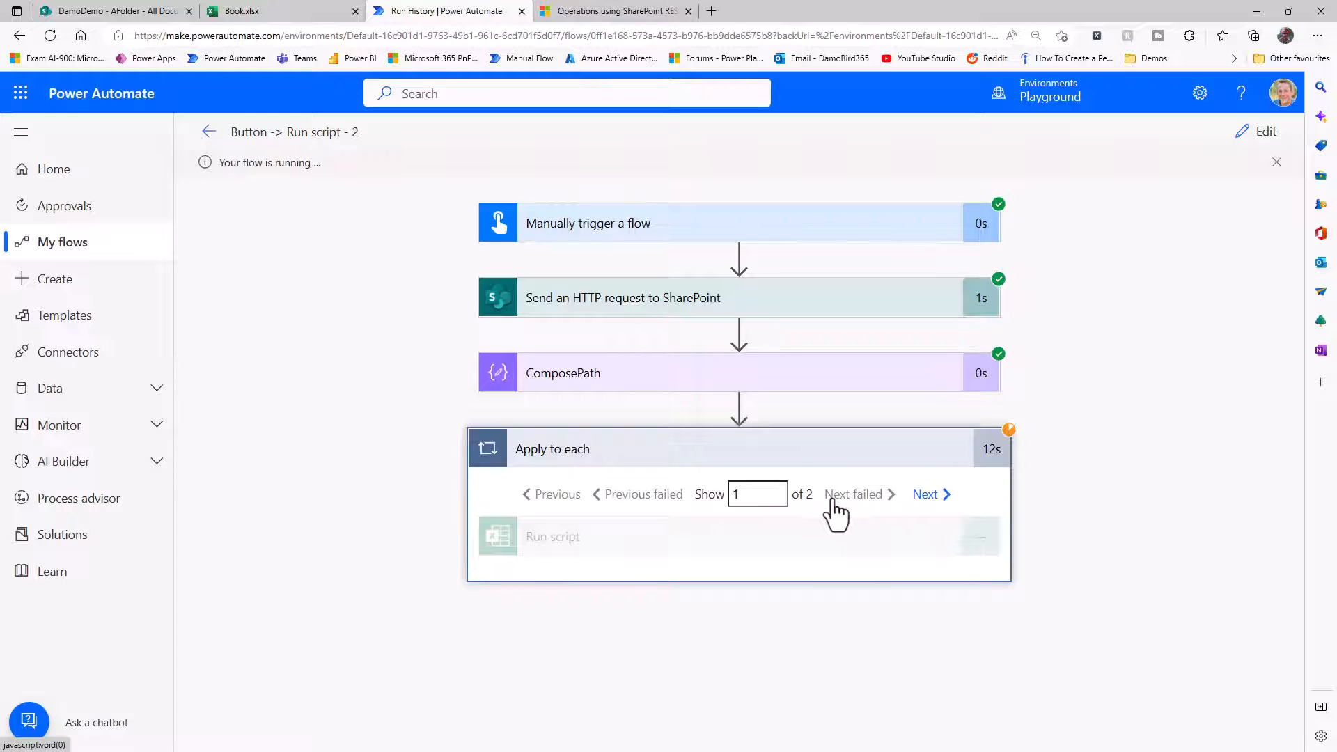
pyautogui.click(926, 504)
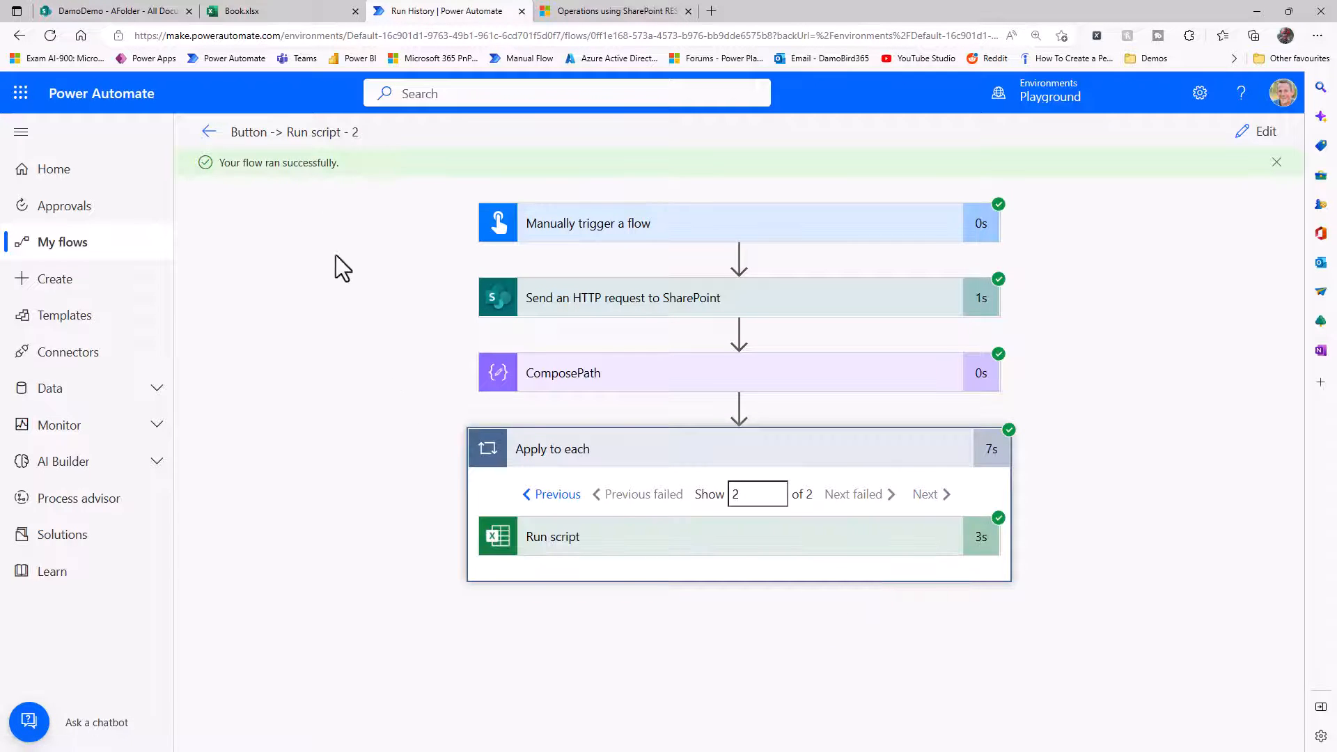
pyautogui.click(235, 13)
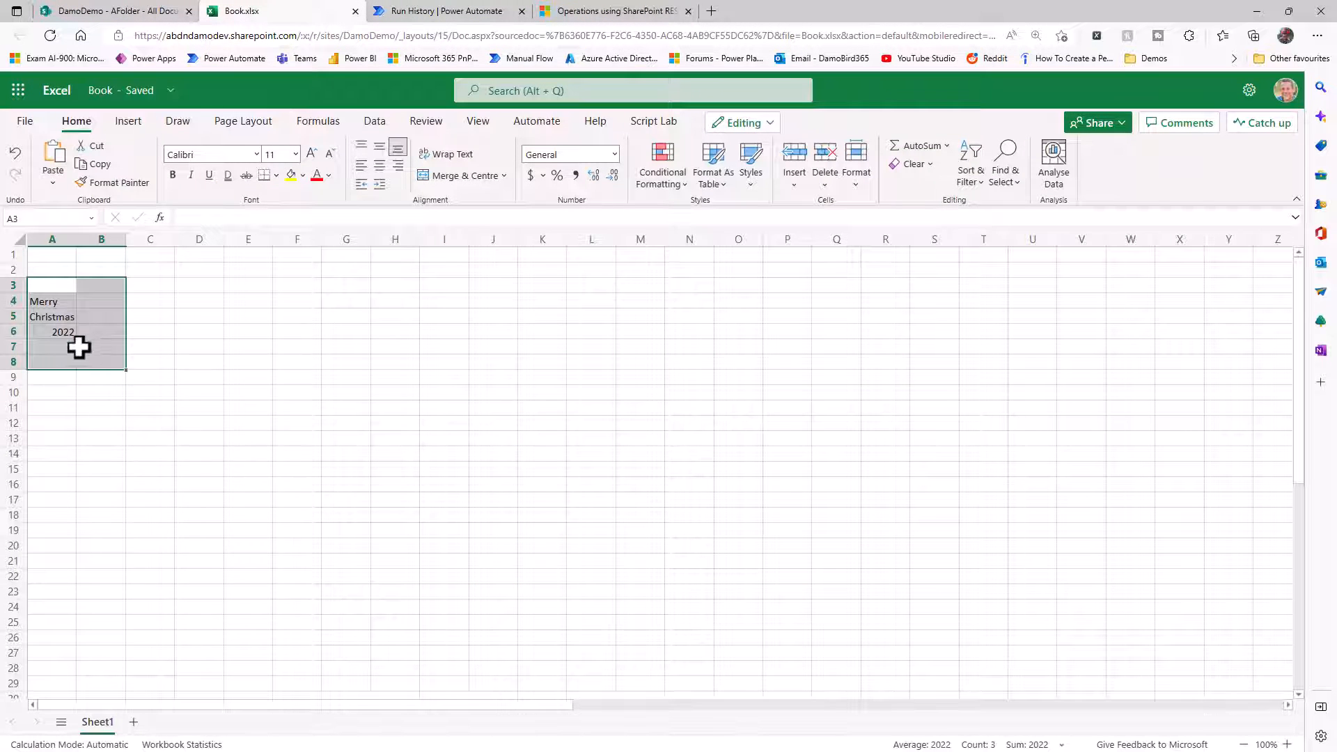
pyautogui.click(138, 10)
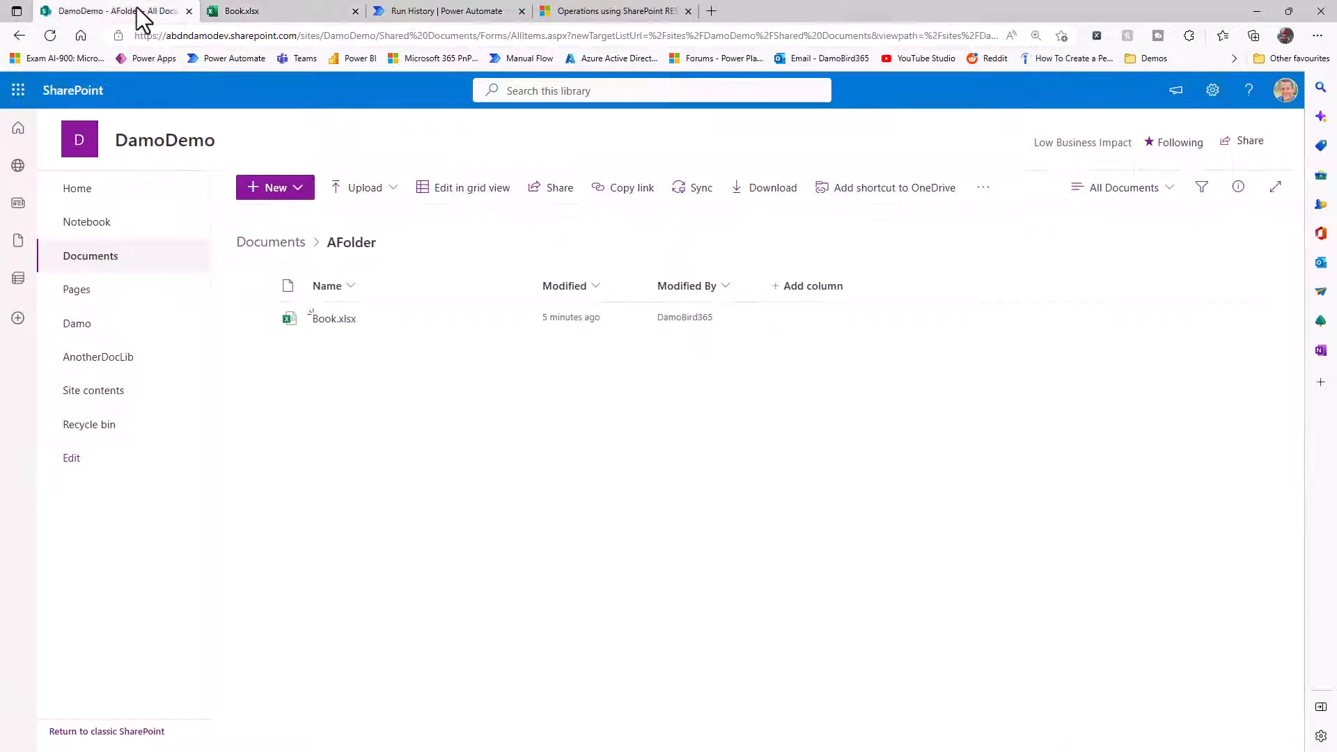
pyautogui.click(104, 358)
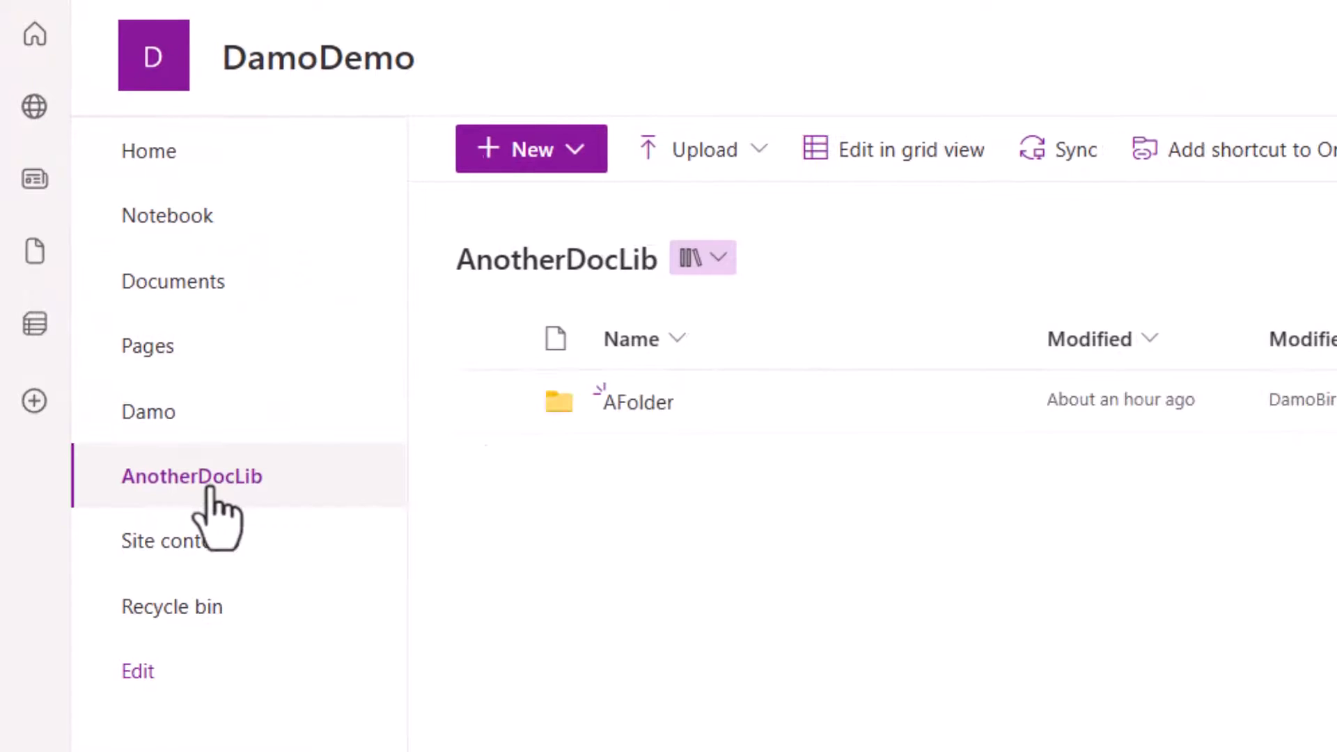
pyautogui.click(637, 404)
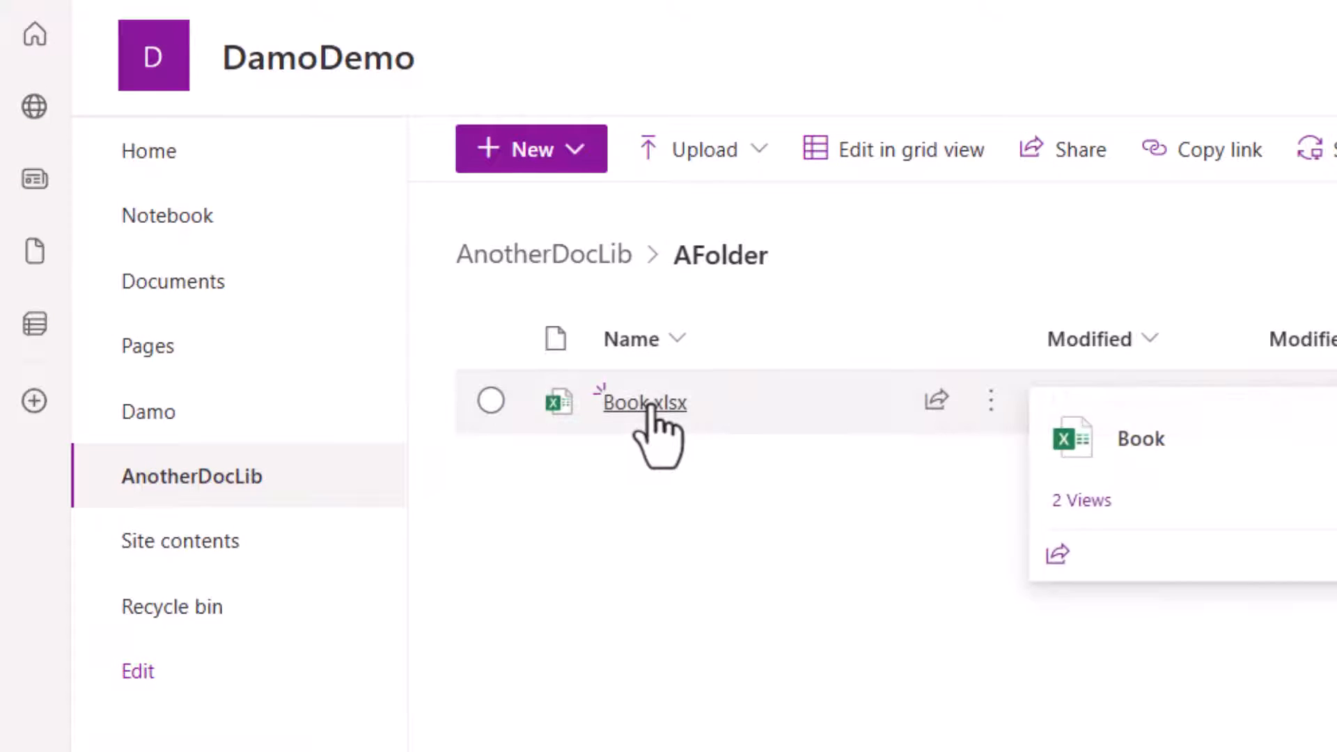
pyautogui.click(648, 406)
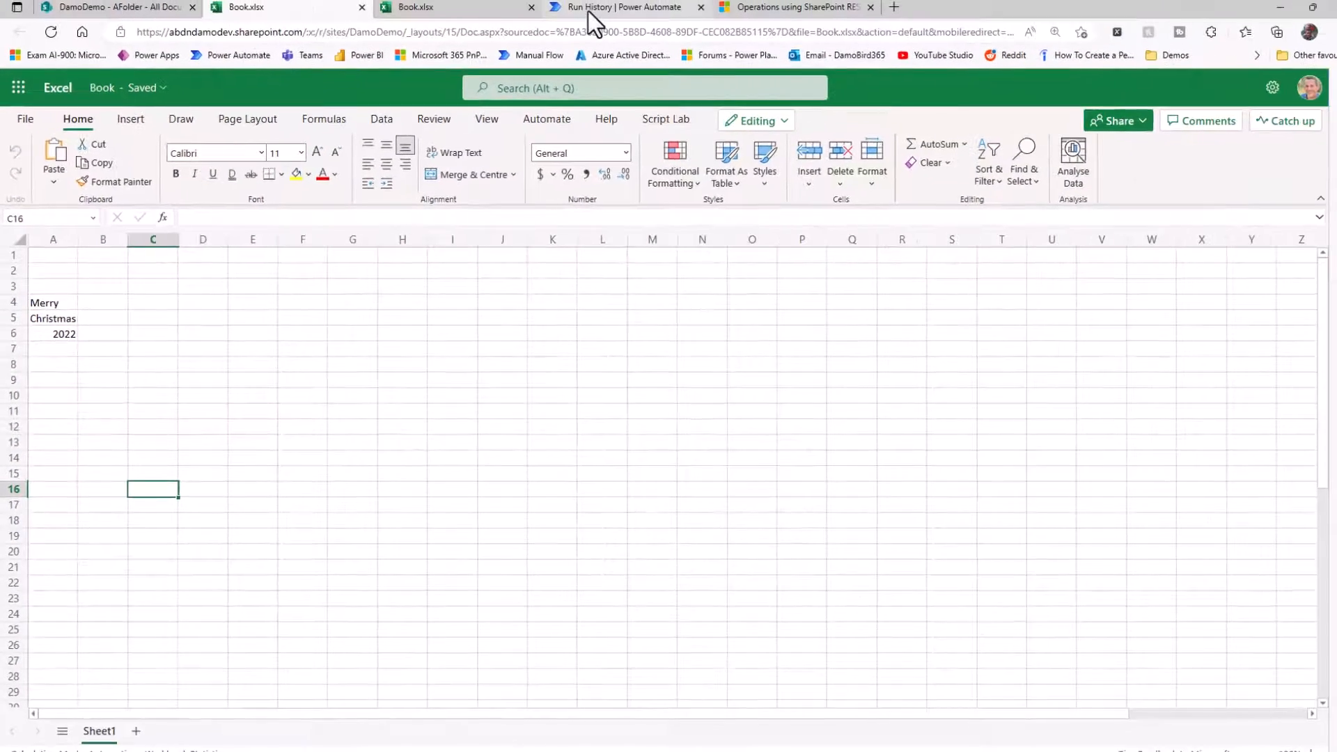
# Return to the flow run and examine the Run script inputs and outputs in the second iteration.
pyautogui.click(587, 11)
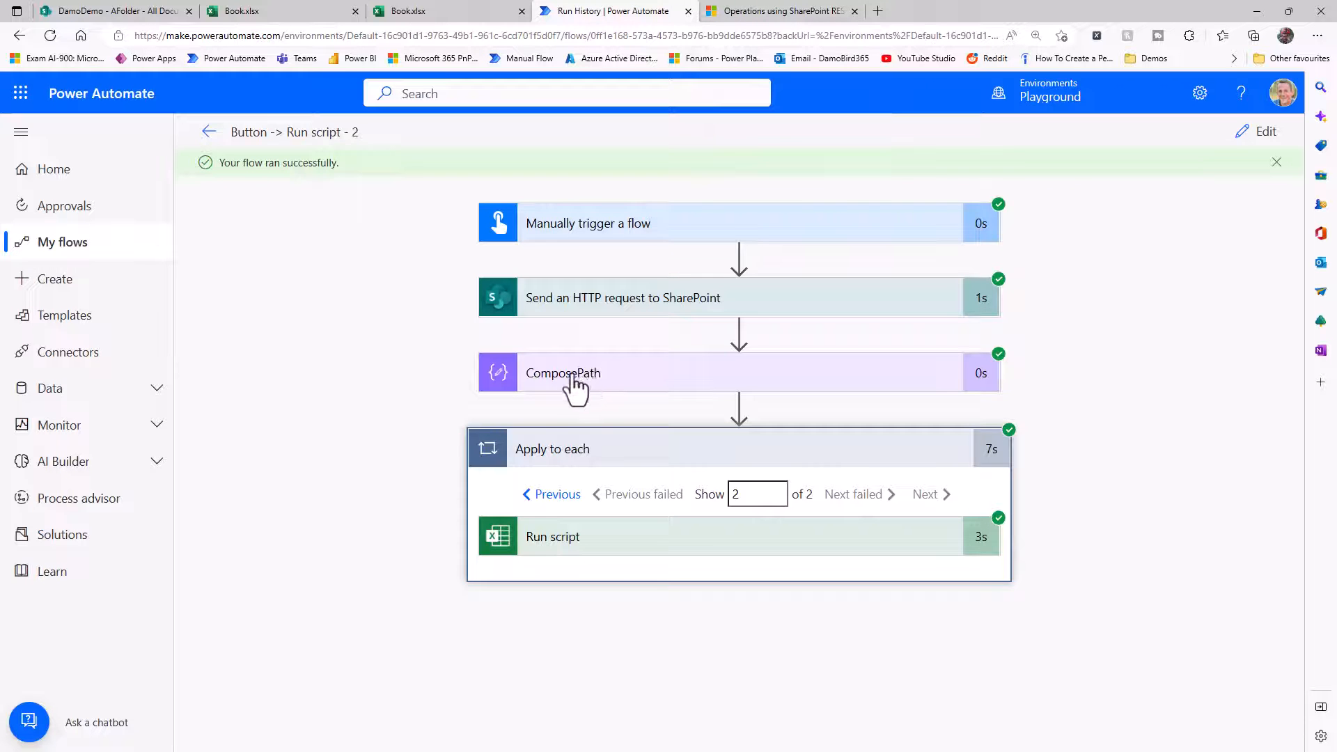
pyautogui.click(555, 551)
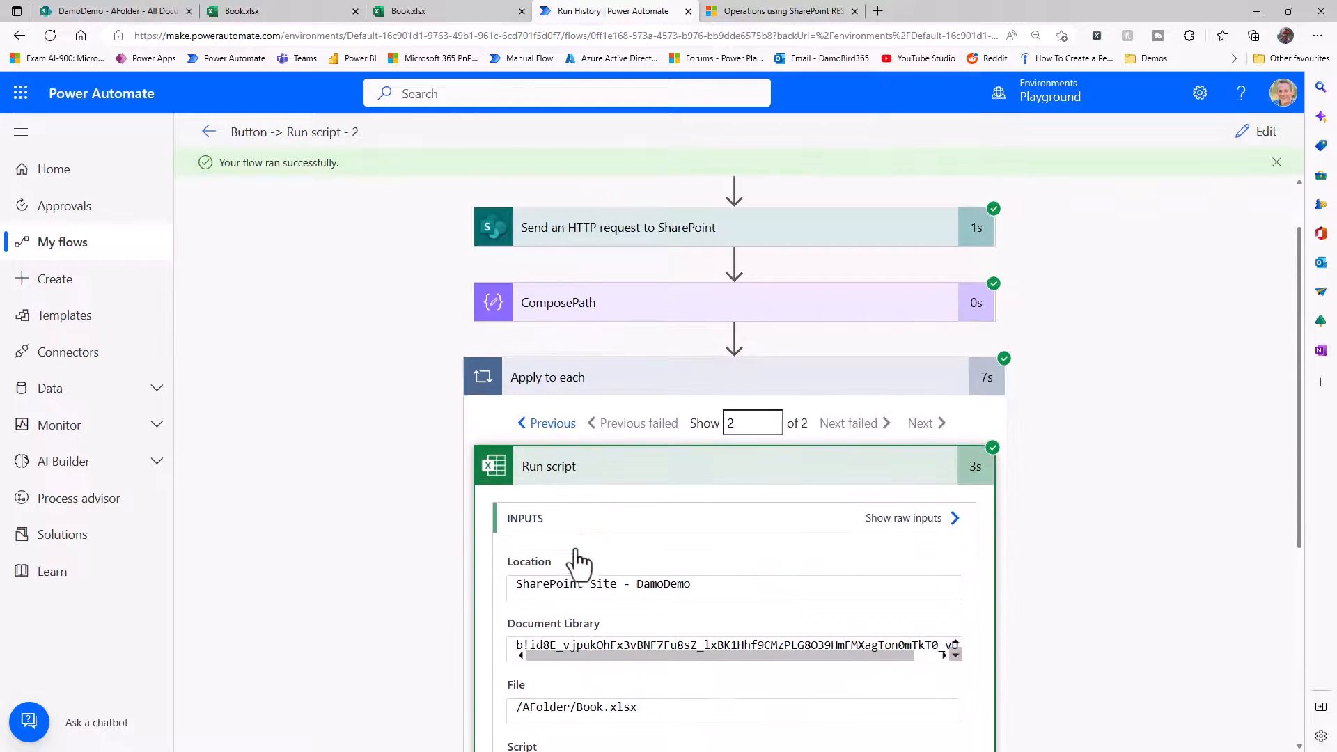
pyautogui.scroll(-3, 576, 562)
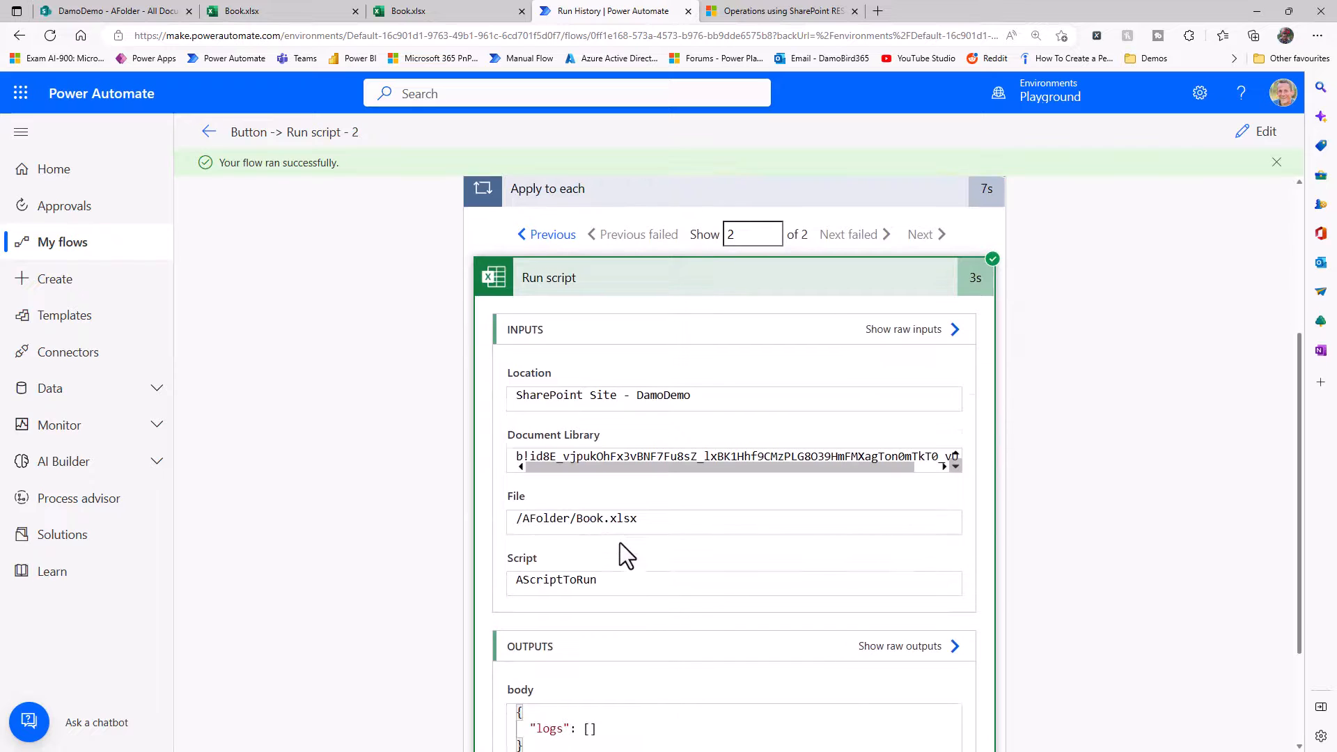